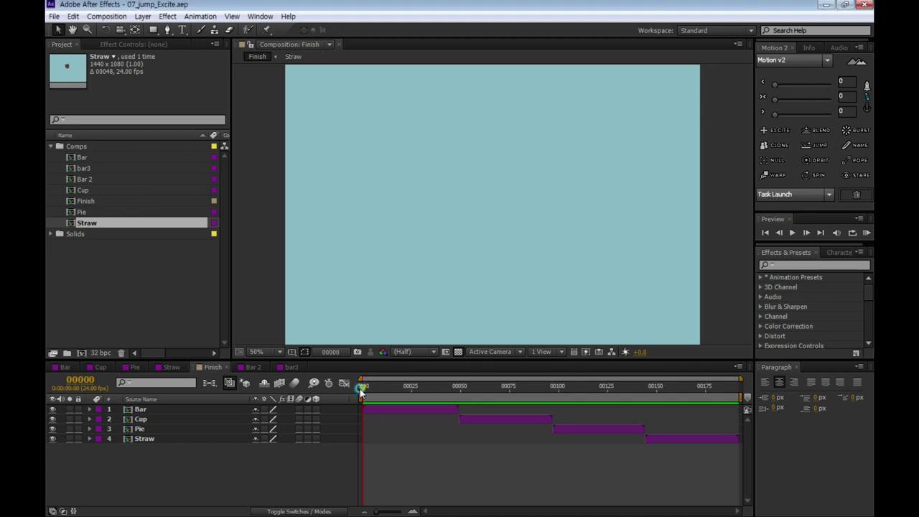
Maximize the viewer, fit the Finish comp to it, and play the Bar, Cup, Pie and Straw sequence.
key("grave")
left_click(539, 461)
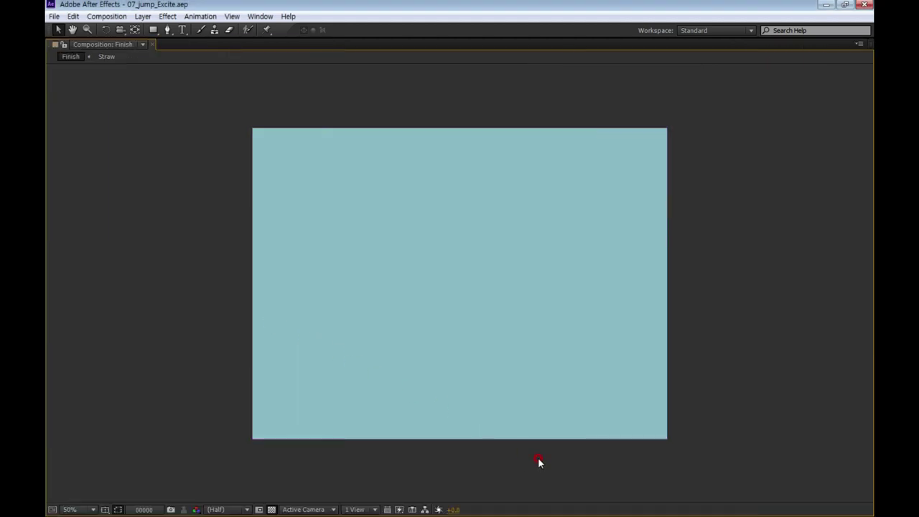
left_click(93, 509)
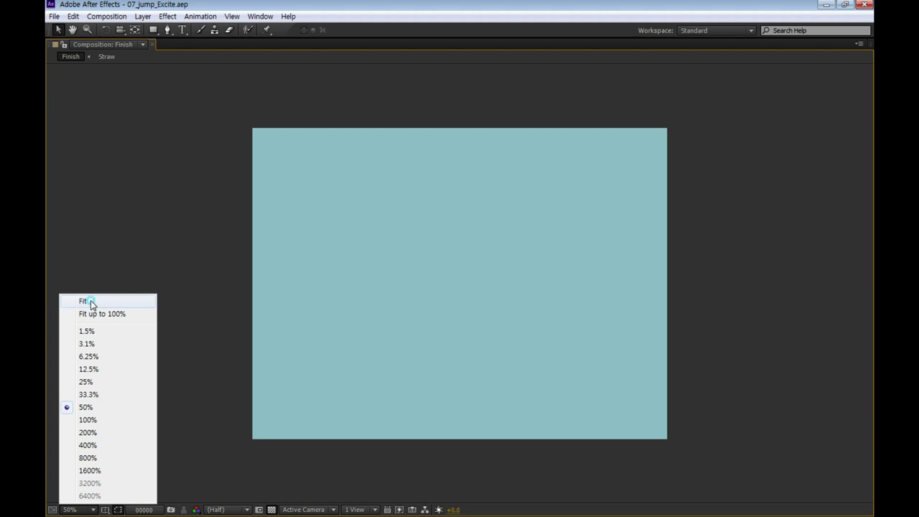
left_click(89, 299)
key("space")
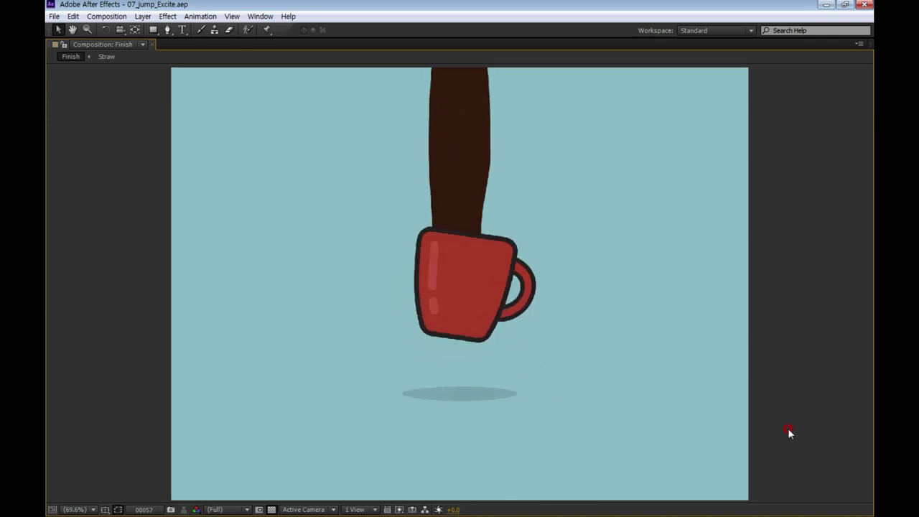
key("space")
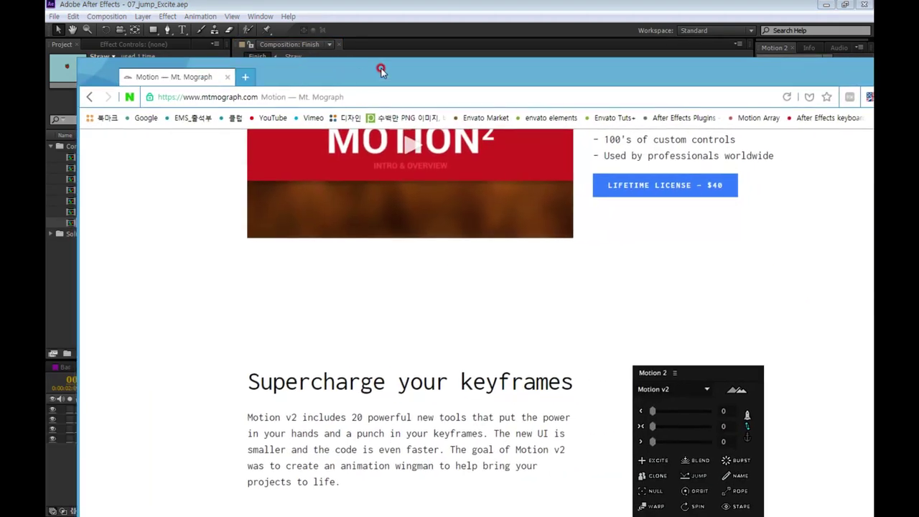
Scroll through the Motion v2 product page on mtmograph.com.
scroll(290, 240, "up", 6)
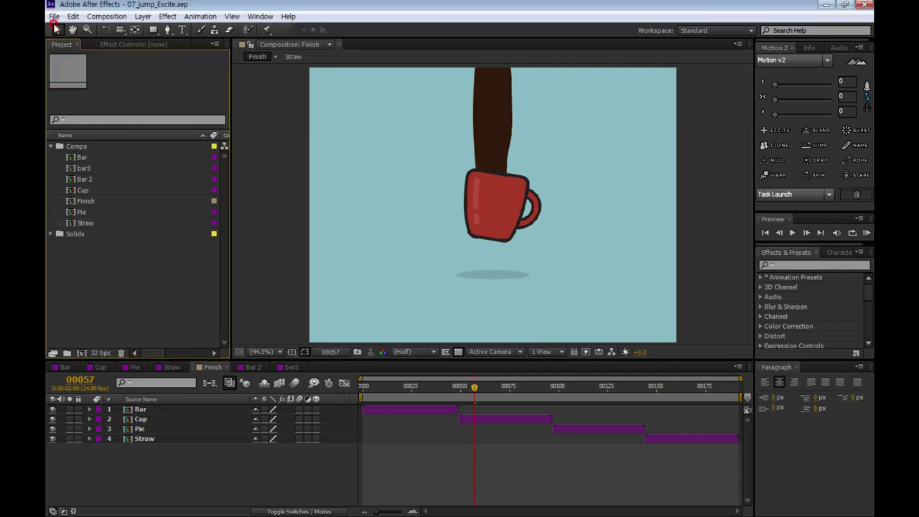
Open TastyTreats_CS6.aep from the 추가수업 > 01_Motion2 folder.
left_click(54, 17)
left_click(72, 50)
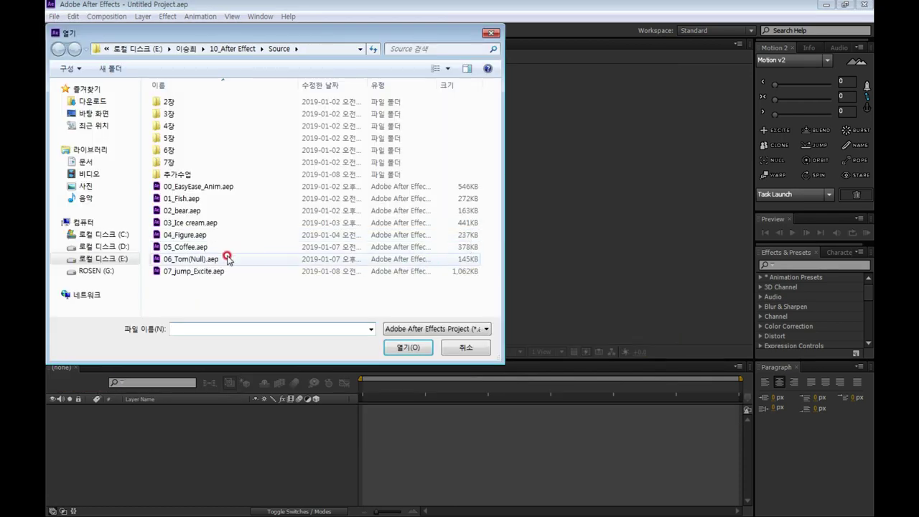
double_click(180, 174)
double_click(188, 102)
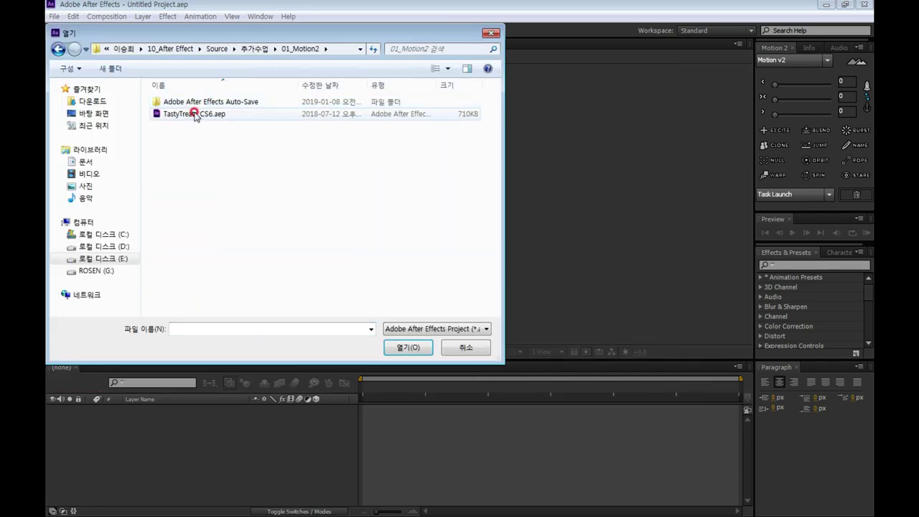
double_click(194, 115)
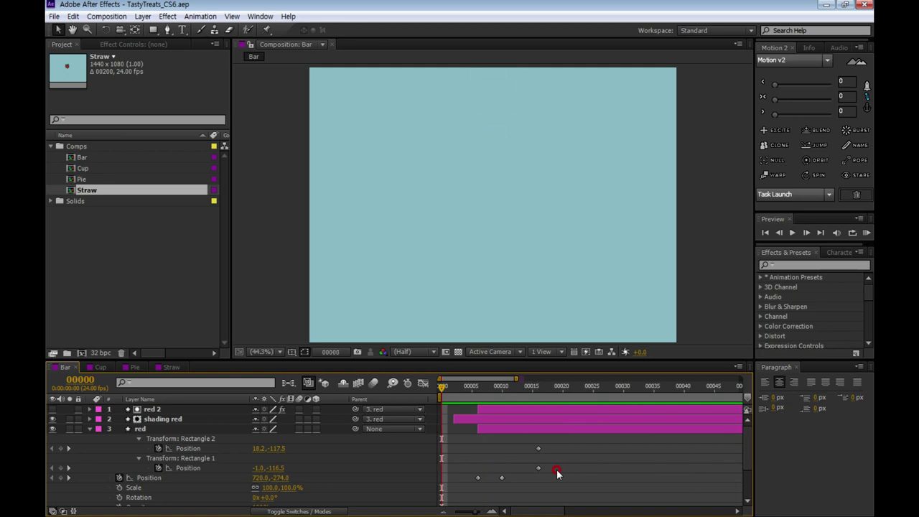
Enlarge the Bar timeline, show the blue layer's Position keyframes, and select the second one.
left_click(502, 386)
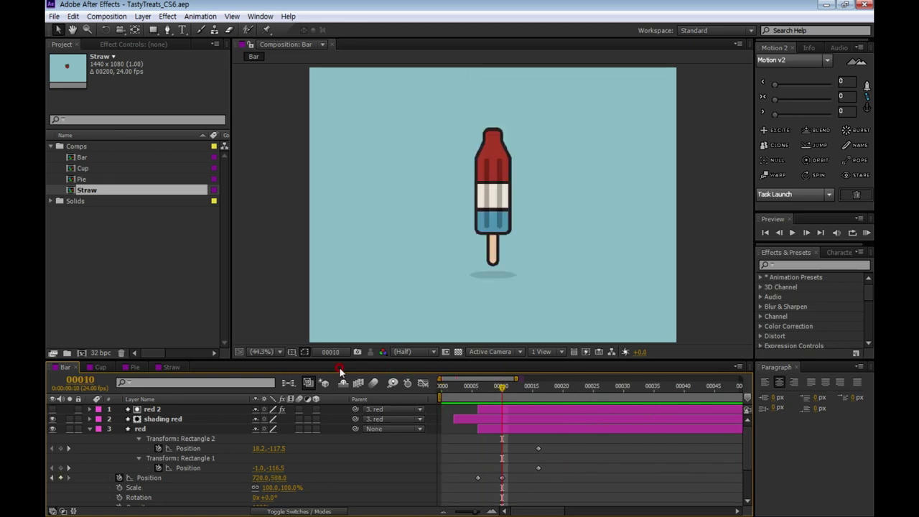
left_click_drag(347, 357, 348, 276)
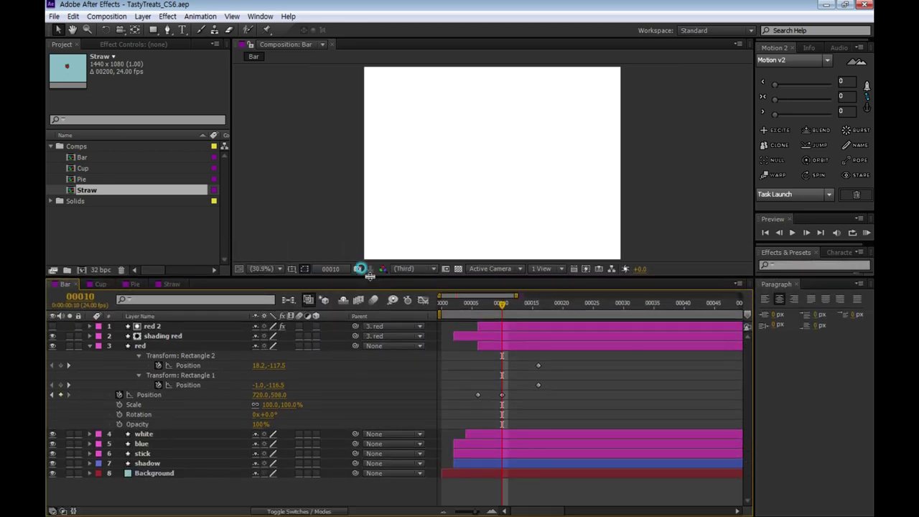
left_click(149, 463)
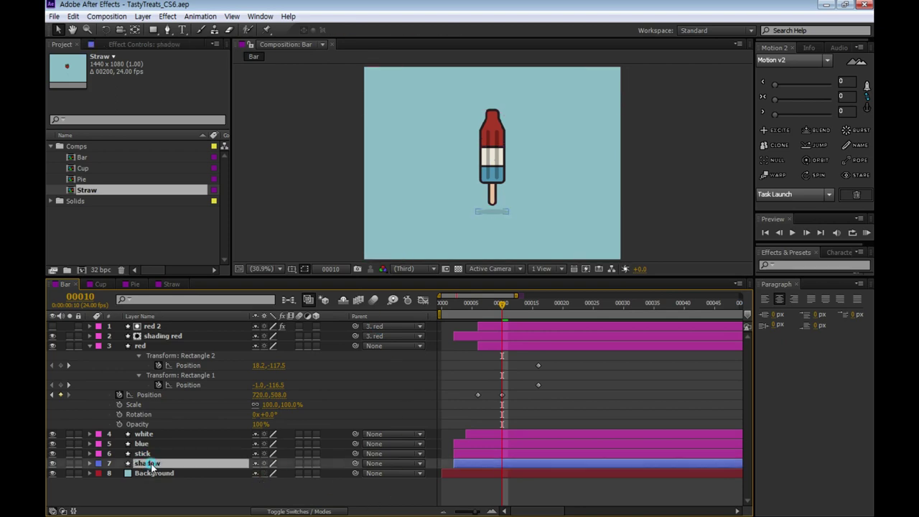
left_click(143, 454)
left_click(142, 443)
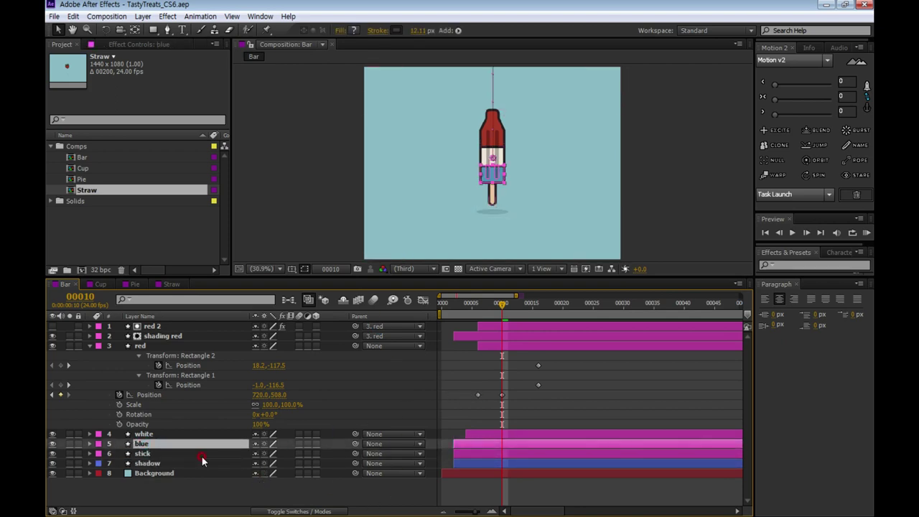
key("p")
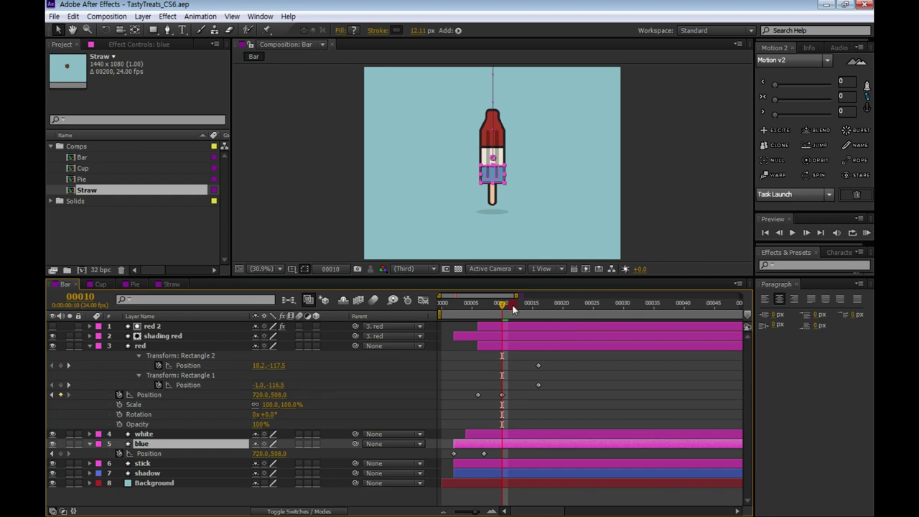
left_click_drag(509, 168, 521, 179)
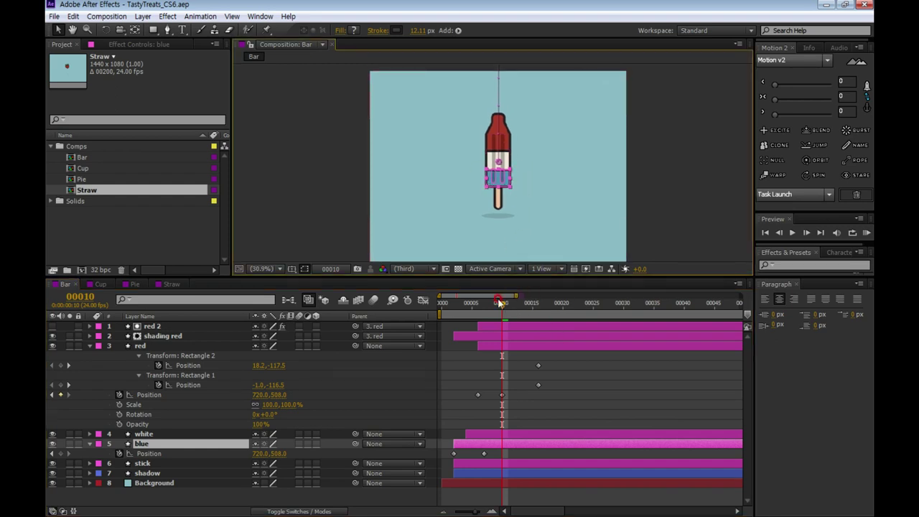
mouse_move(501, 302)
left_mouse_down()
mouse_move(494, 319)
mouse_move(468, 321)
left_mouse_up()
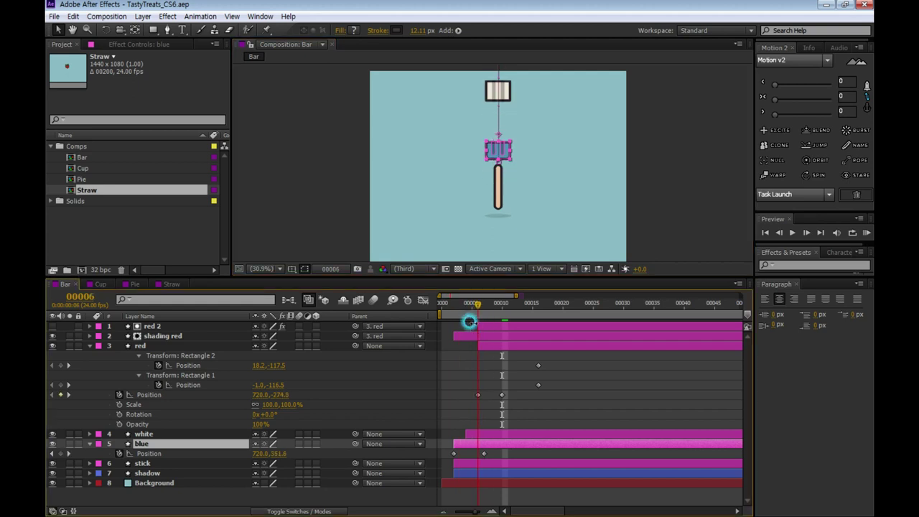
left_click(484, 454)
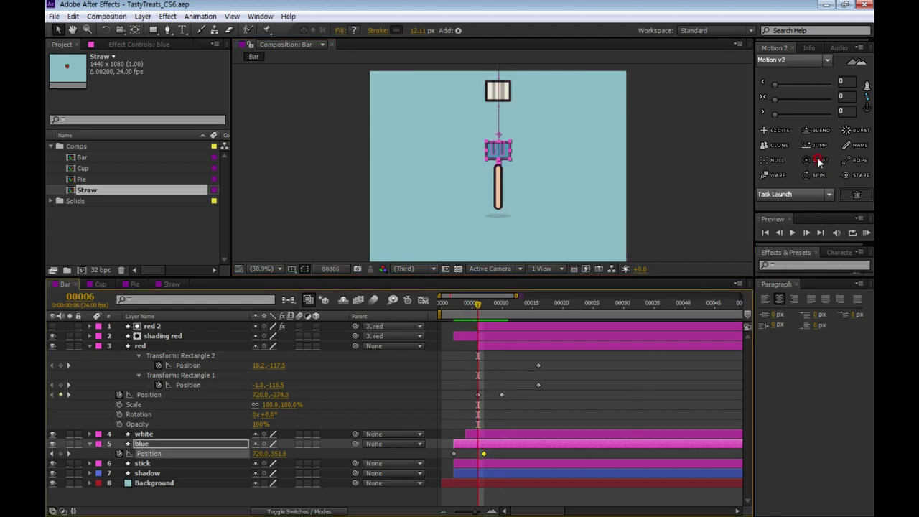
Apply the Motion v2 jump to blue's Position keyframe, preview it, and show blue's effect controls.
left_click(818, 160)
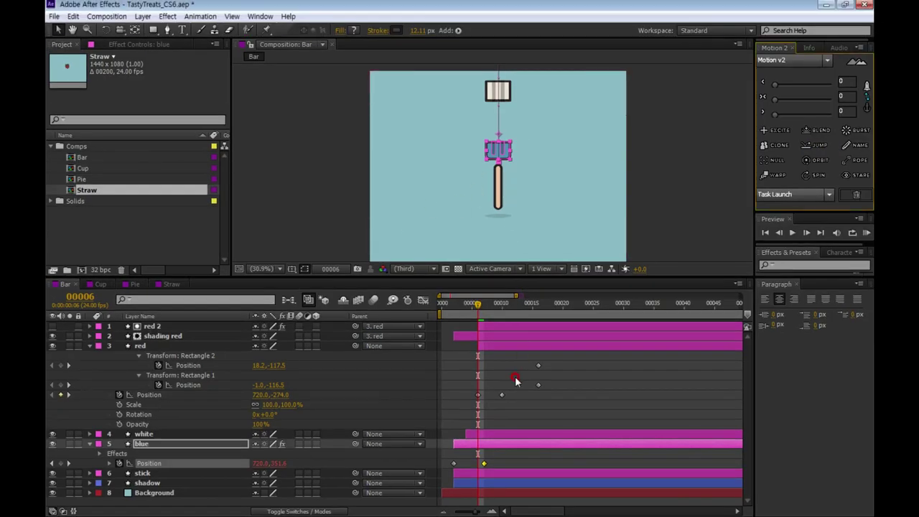
key("KP_0")
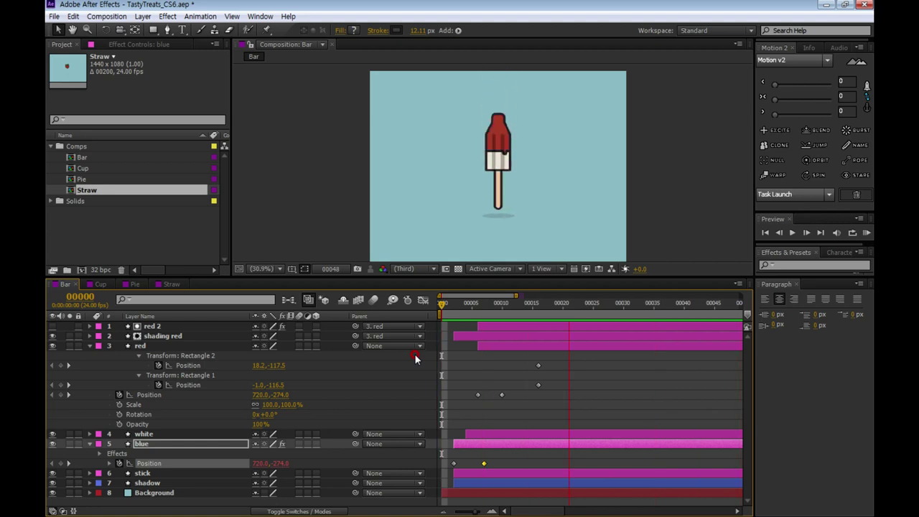
left_click(153, 443)
left_click(140, 45)
Set the blue jump's Gravity to 50 and preview the result.
left_click(153, 206)
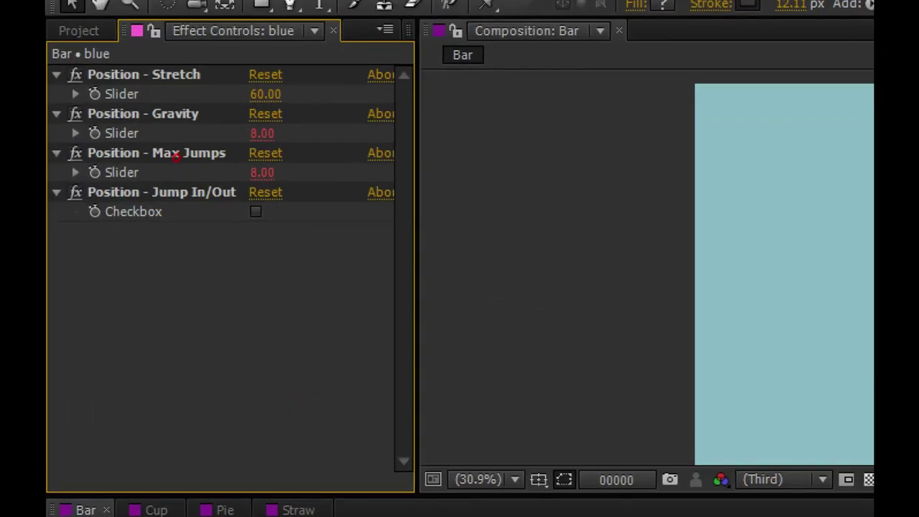
left_click(122, 96)
left_click_drag(242, 59, 241, 56)
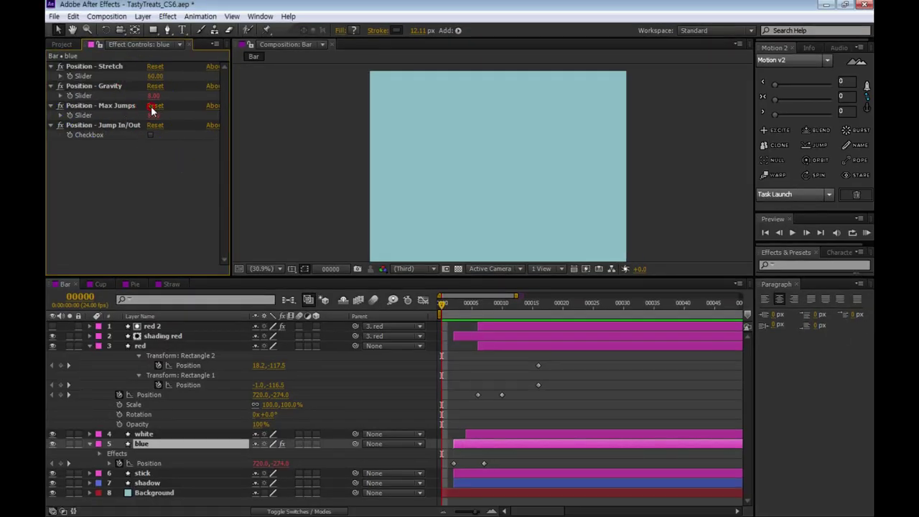
left_click(152, 95)
key("Return")
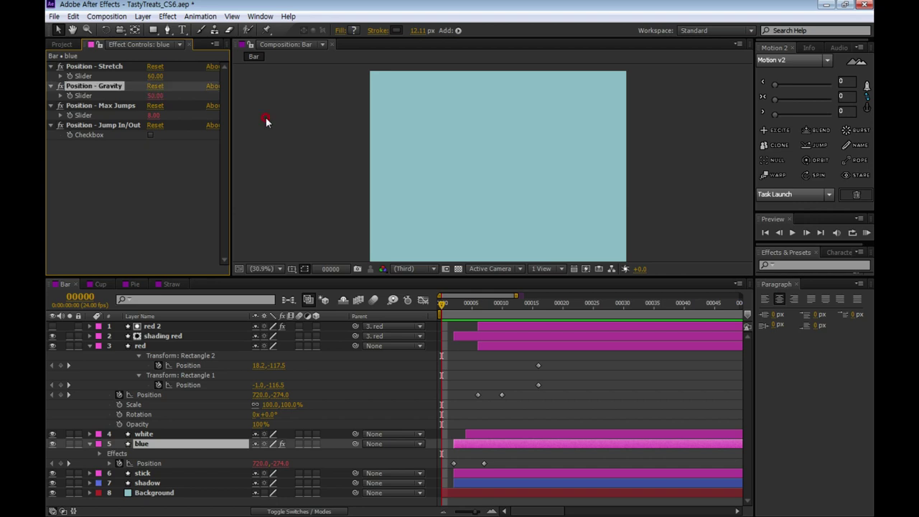
key("Return")
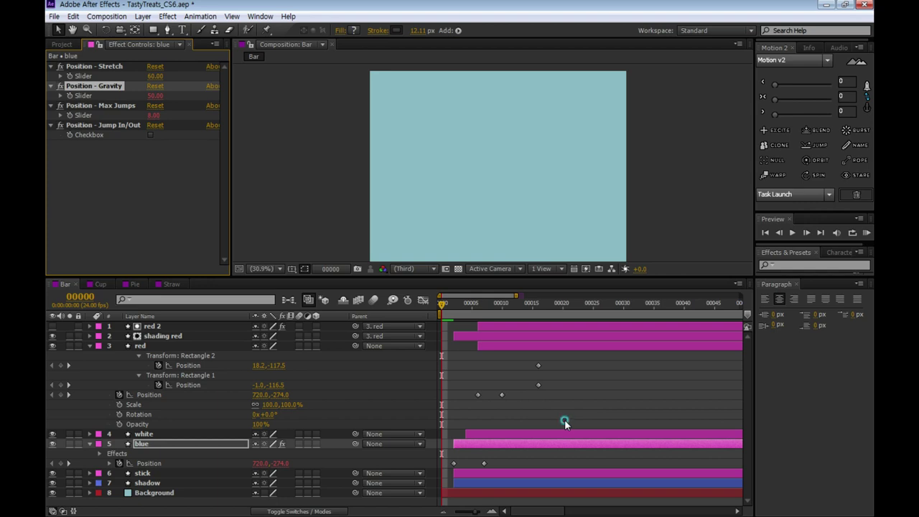
key("Return")
key("KP_0")
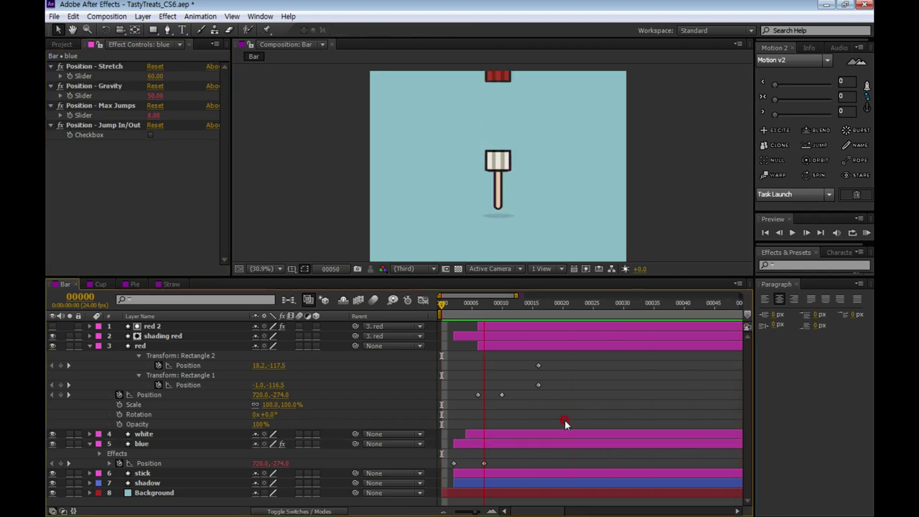
left_click(491, 124)
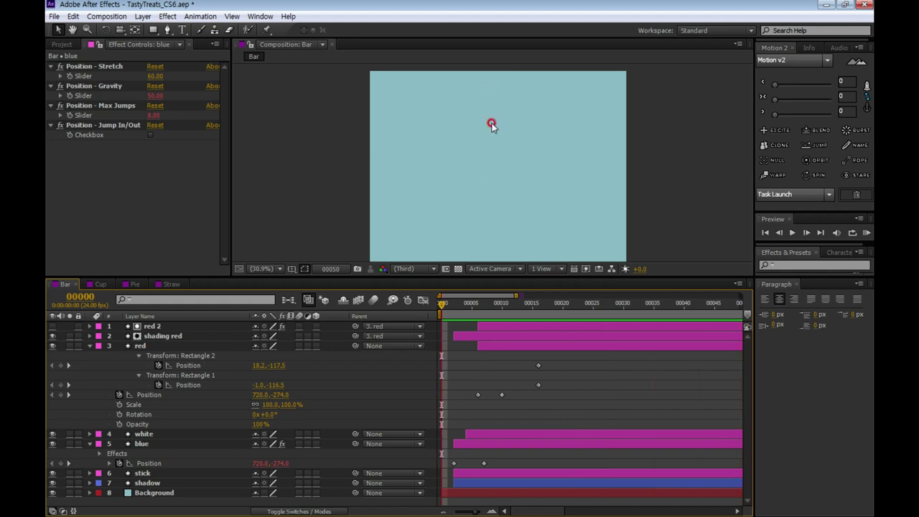
left_click(585, 440)
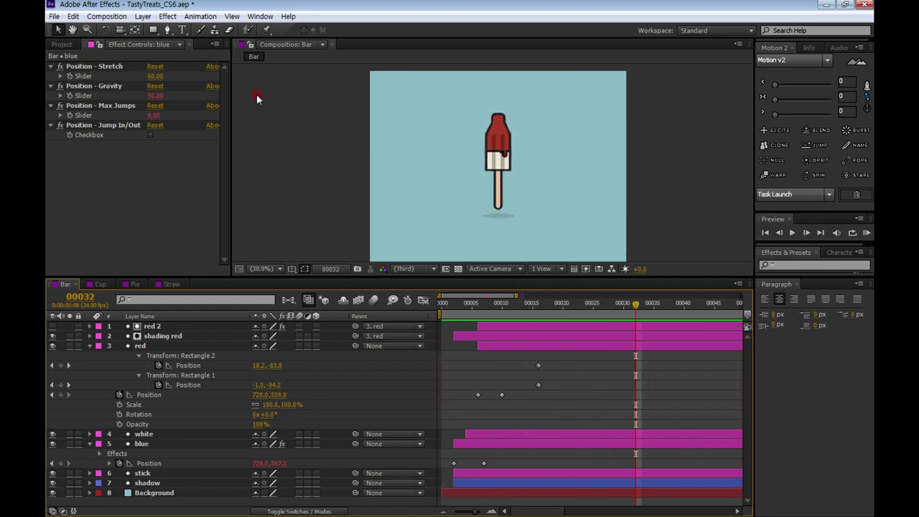
Set the blue jump's Stretch to 15 and replay from the first frame.
left_click(154, 76)
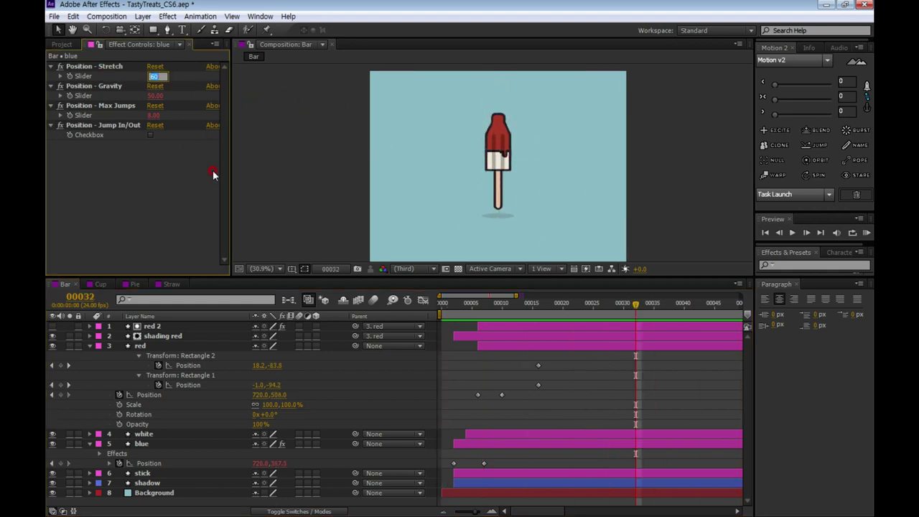
type("15")
left_click(263, 187)
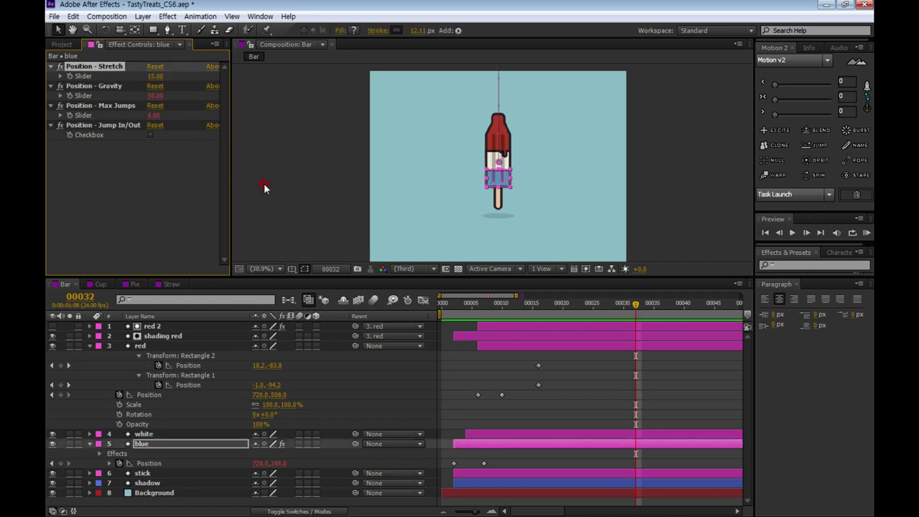
left_click_drag(608, 324, 417, 324)
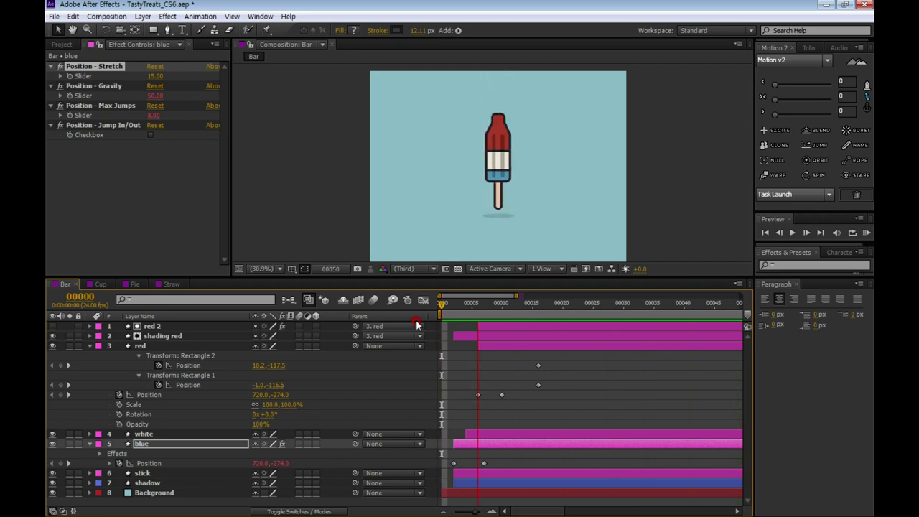
key("space")
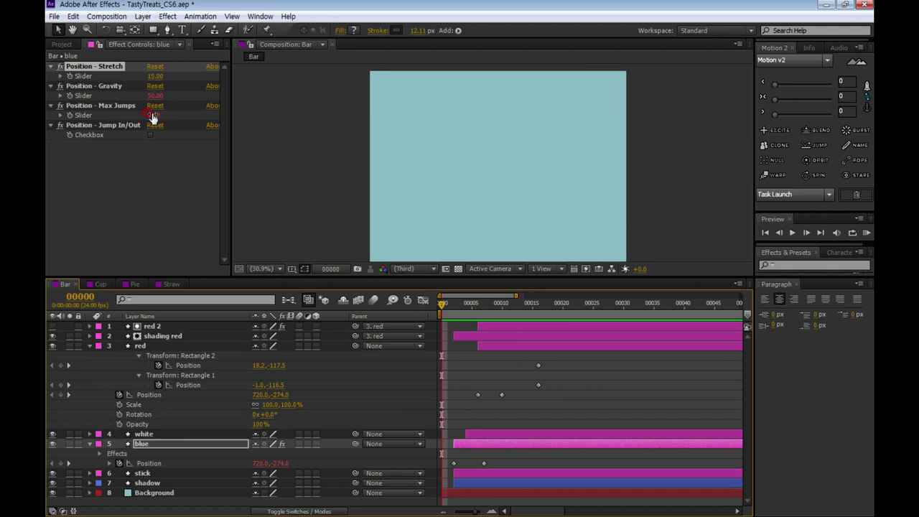
Set Max Jumps to 2 and preview the popsicle.
left_click(152, 116)
type("2")
key("Return")
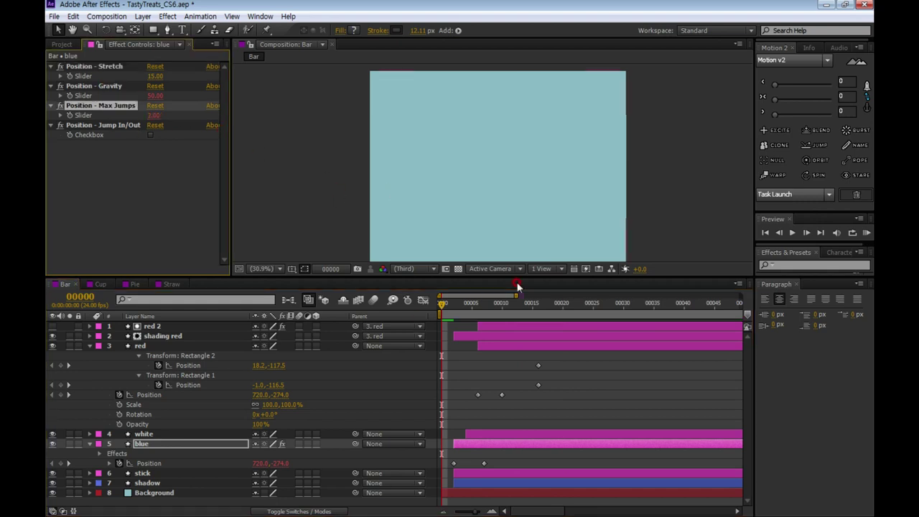
left_click(468, 305)
key("space")
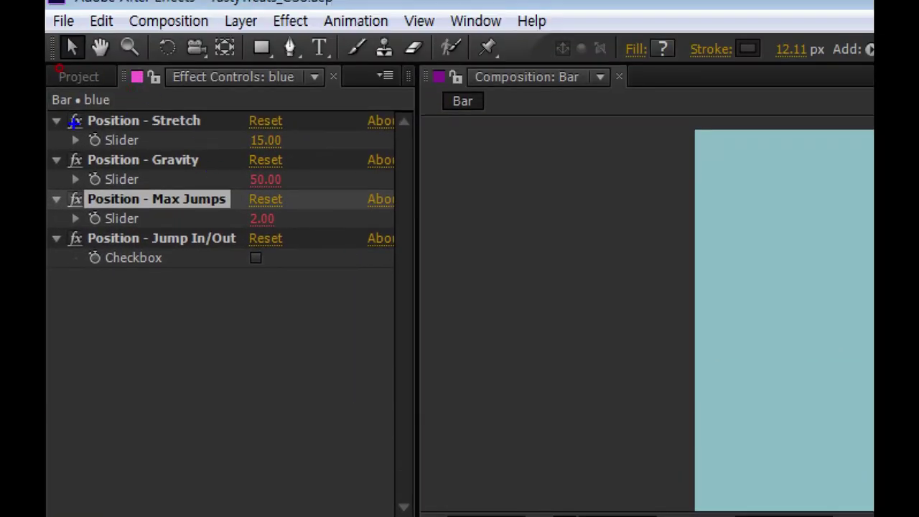
left_click_drag(73, 122, 197, 126)
left_click_drag(293, 142, 299, 135)
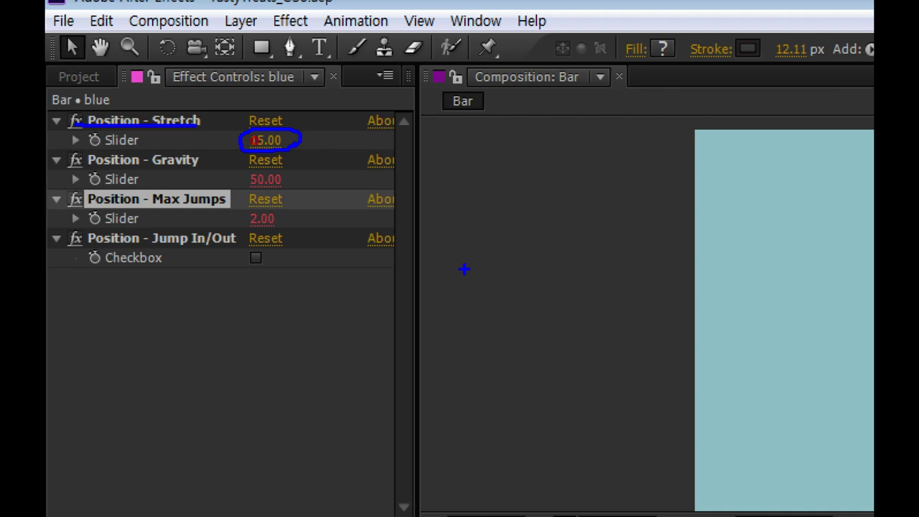
left_click_drag(145, 172, 200, 172)
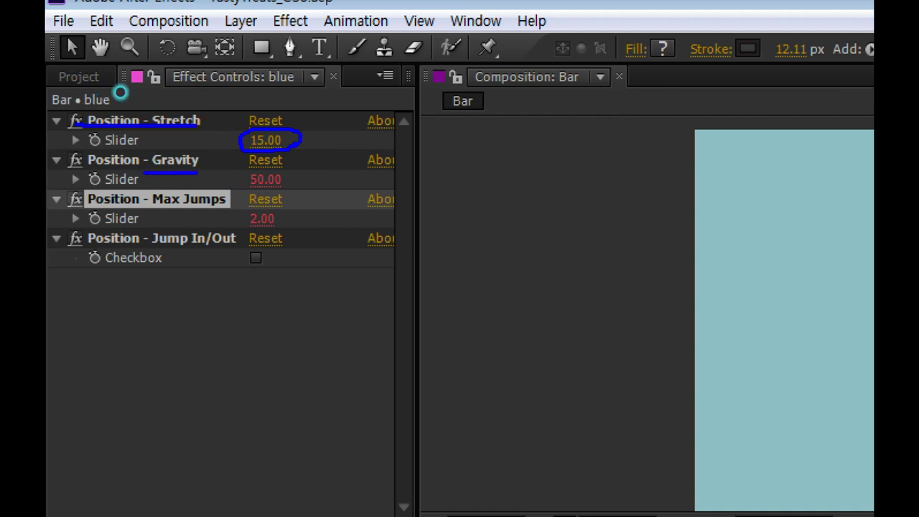
left_click_drag(208, 137, 184, 144)
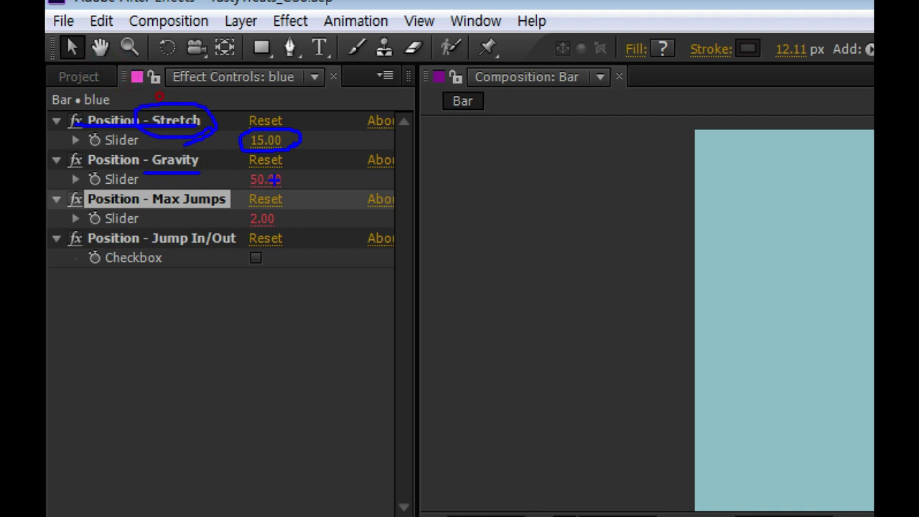
left_click_drag(280, 185, 247, 189)
left_click_drag(165, 214, 227, 213)
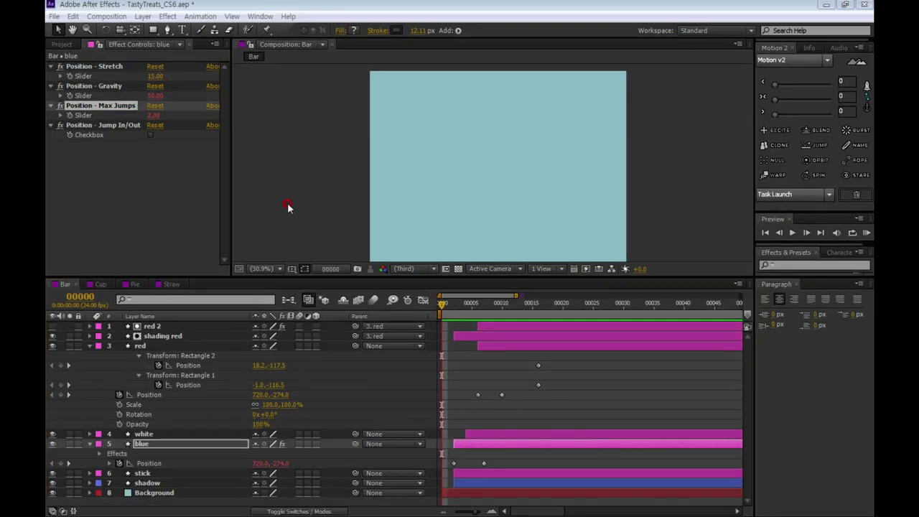
left_click(517, 422)
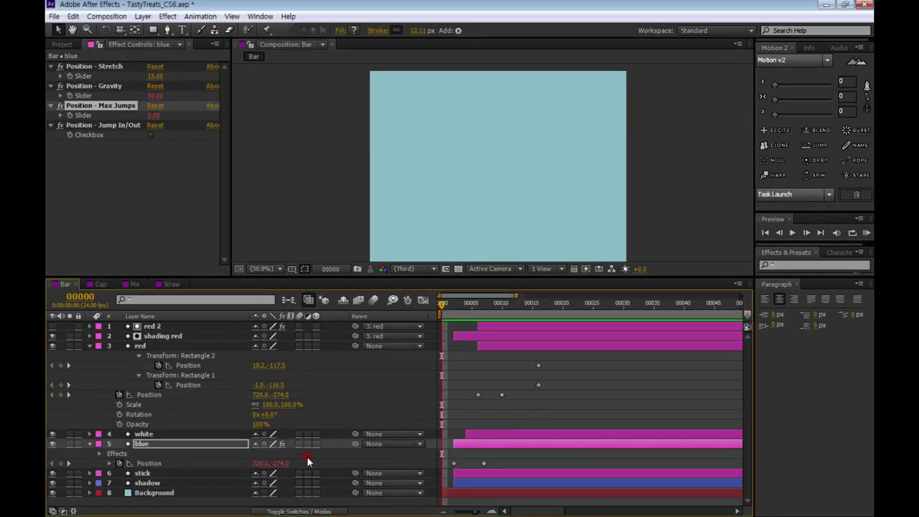
Apply the Motion v2 jump to the white layer's last Position keyframe.
left_click(227, 442)
left_click(164, 435)
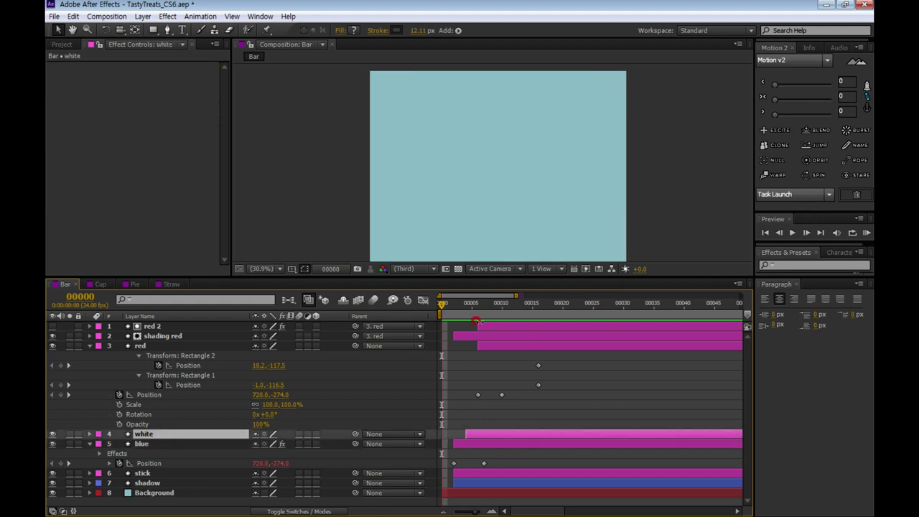
left_click(484, 302)
left_click(295, 348)
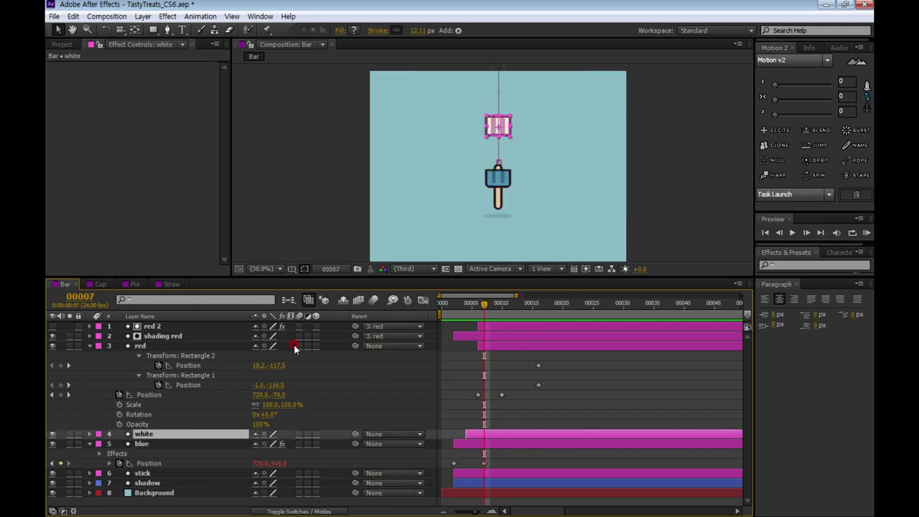
key("p")
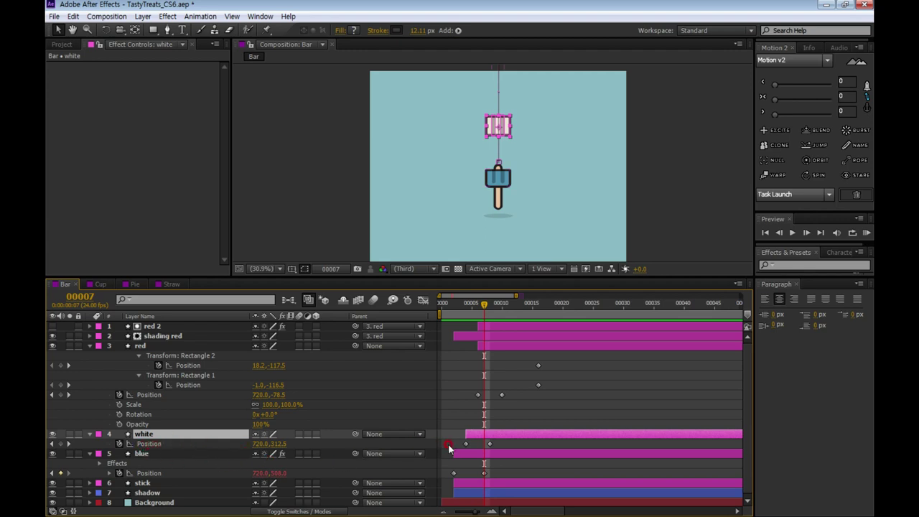
left_click(507, 454)
left_click(488, 444)
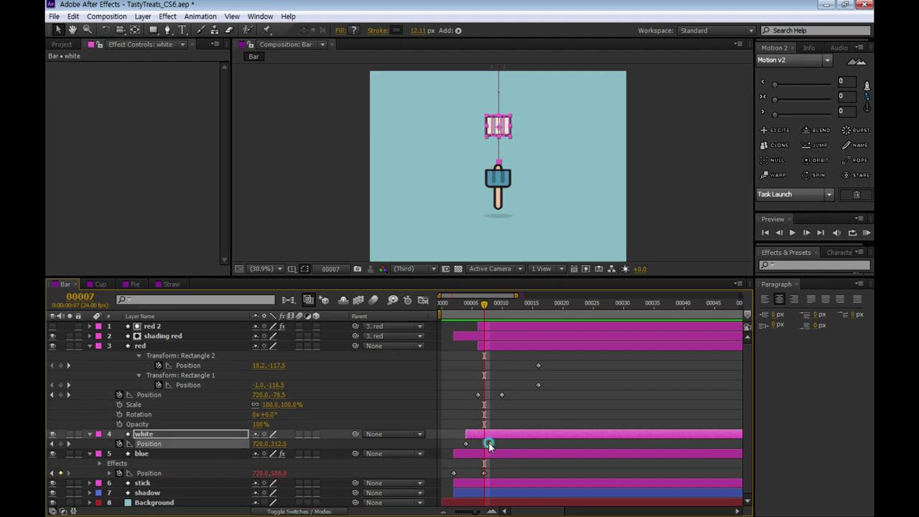
left_click(832, 190)
left_click(788, 146)
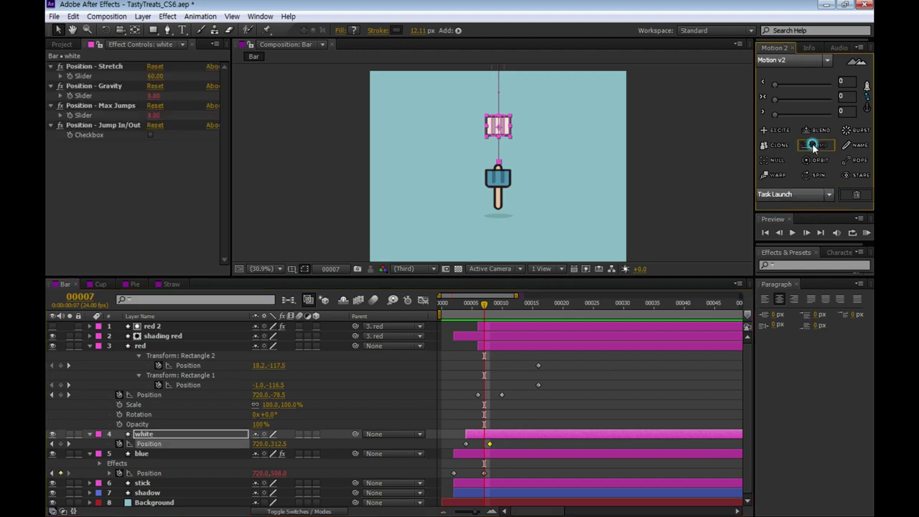
left_click(194, 220)
Set the white jump to Stretch 15, Gravity 50 and Max Jumps 3.
left_click(154, 77)
type("15")
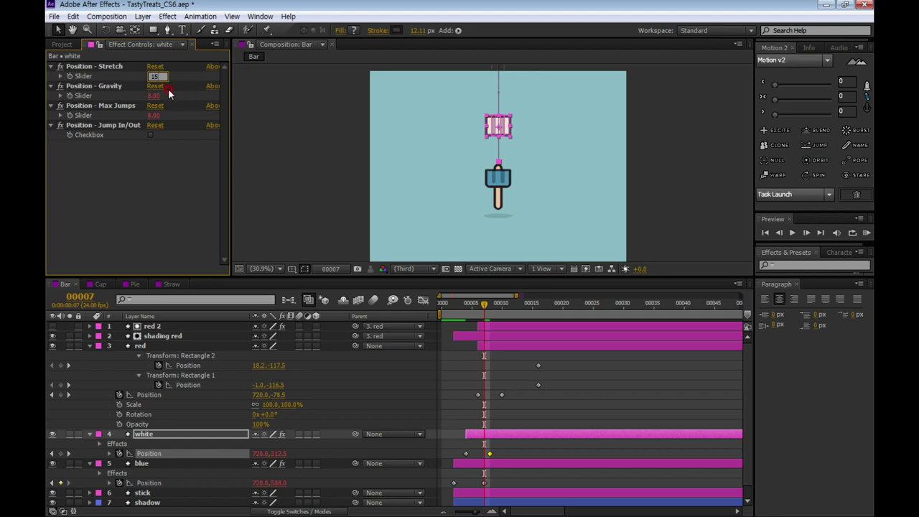
left_click(155, 96)
type("0")
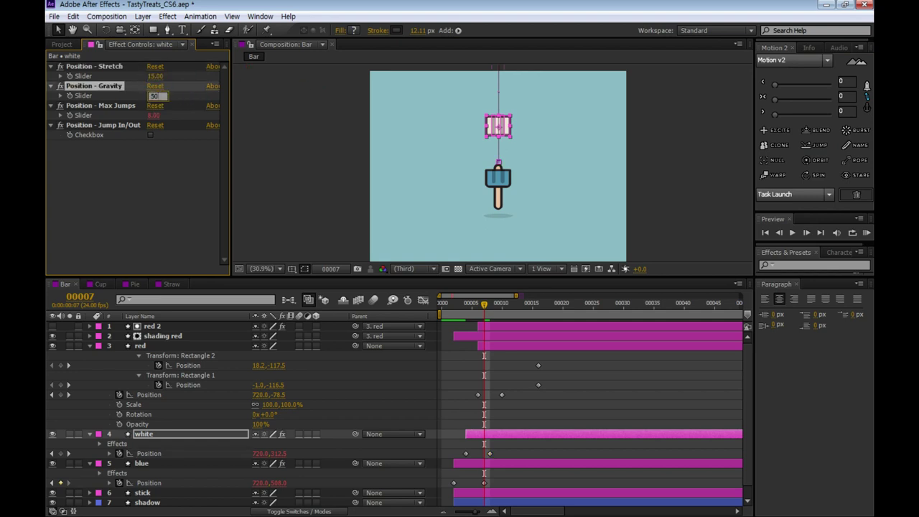
key("Return")
left_click(188, 127)
left_click(147, 116)
type("3")
left_click(260, 148)
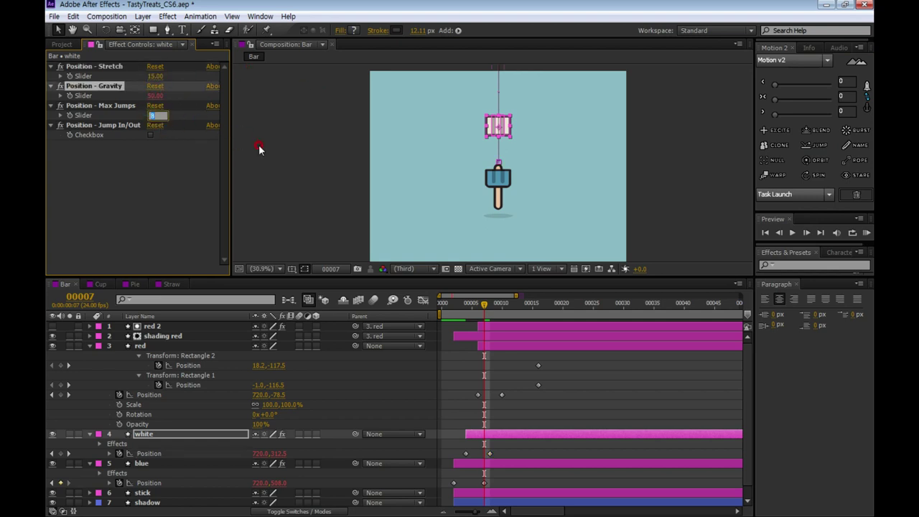
left_click(143, 348)
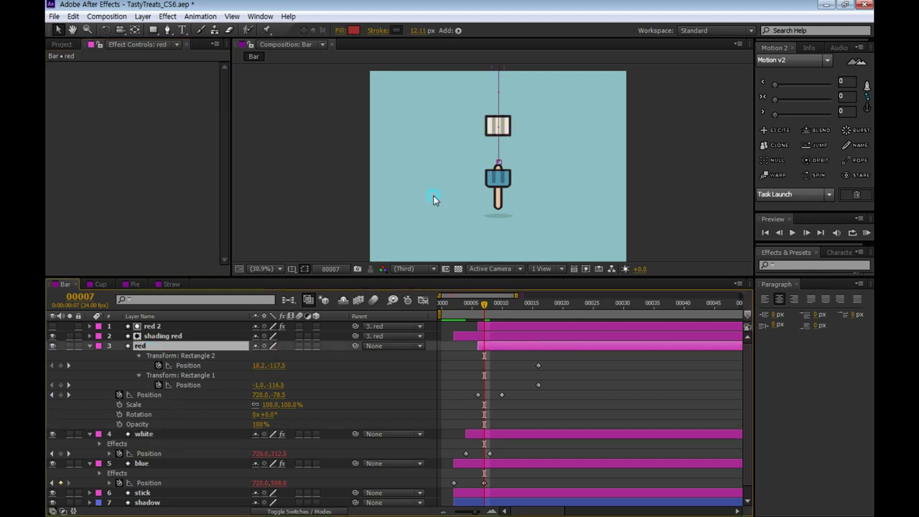
left_click(520, 305)
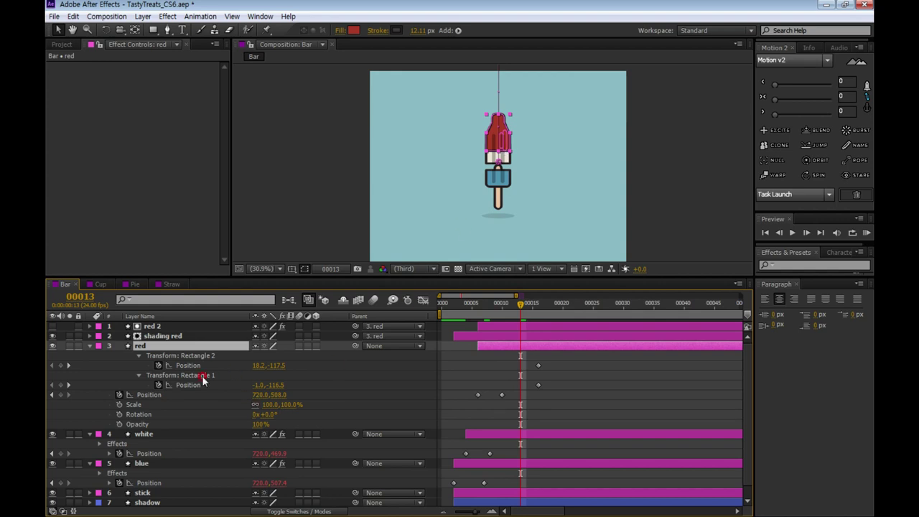
Apply a jump to red's last Position keyframe with Stretch 15, Gravity 50, Max Jumps 2.
left_click(147, 395)
left_click(501, 395)
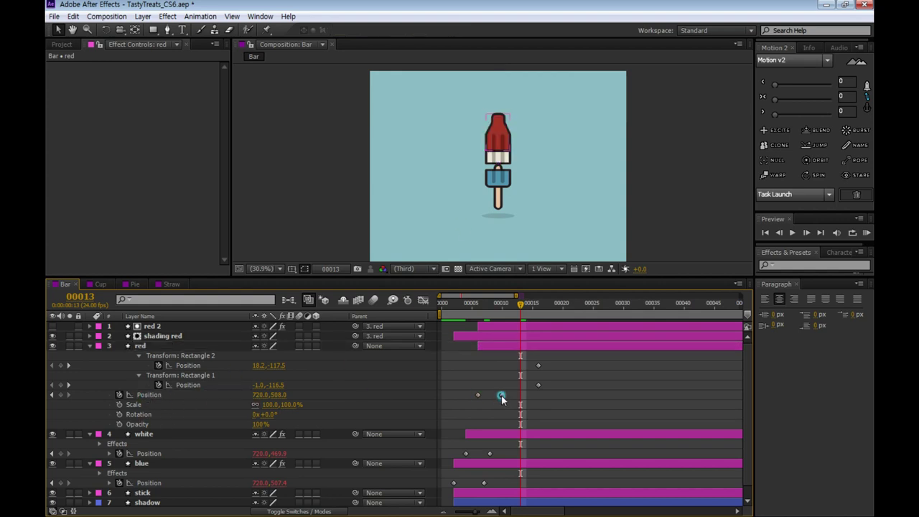
left_click(816, 145)
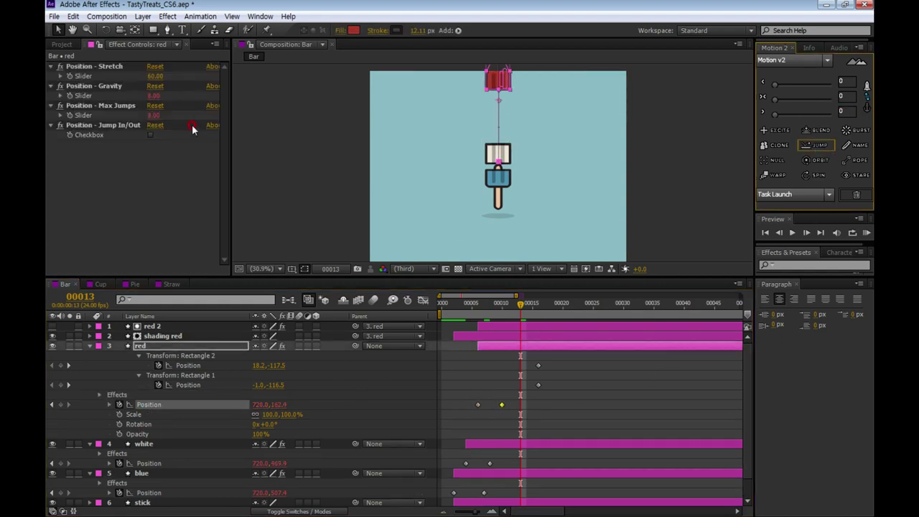
left_click(155, 76)
type("15")
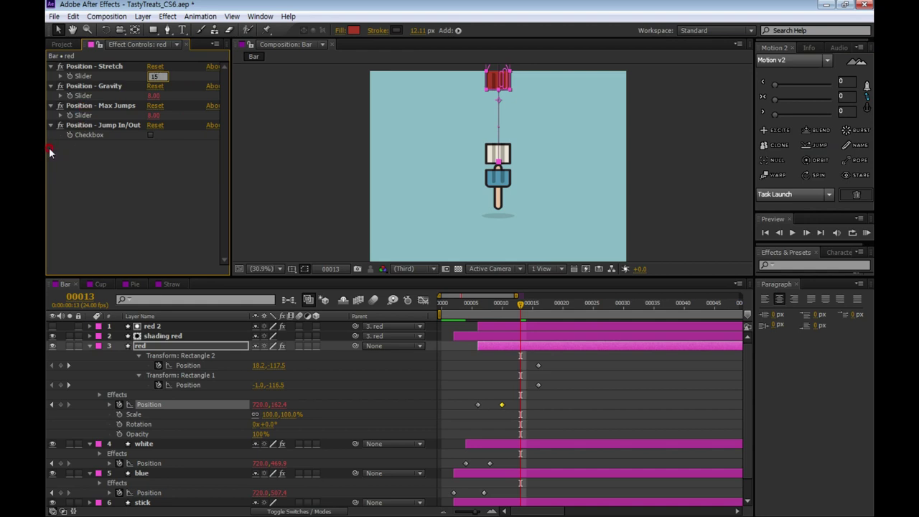
left_click(153, 98)
type("50")
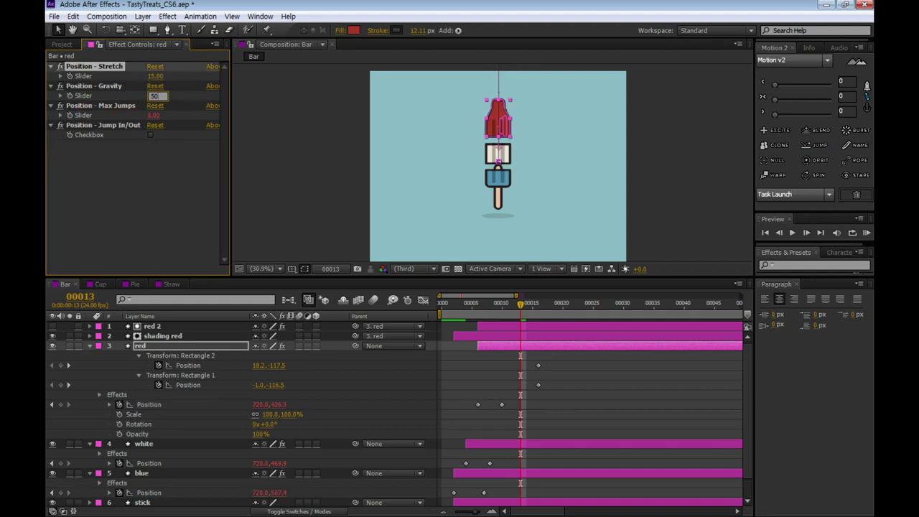
left_click(190, 100)
left_click(151, 117)
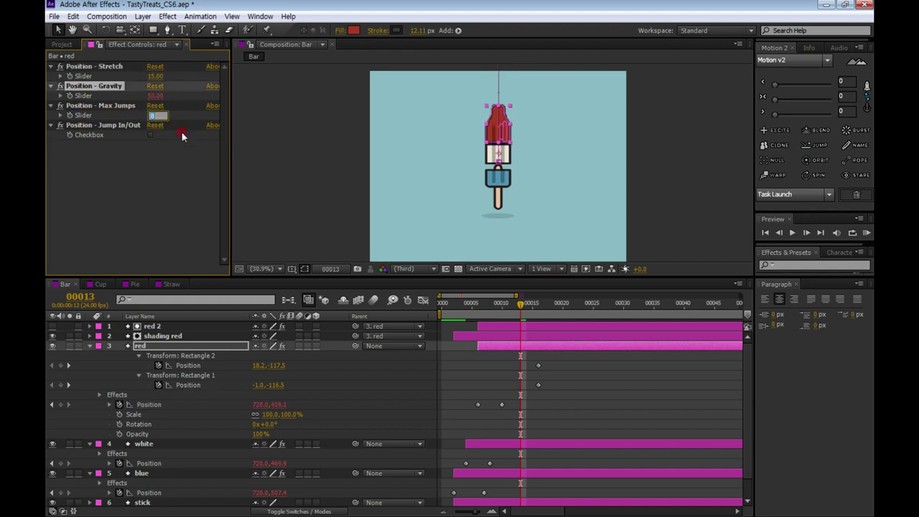
type("2")
key("Return")
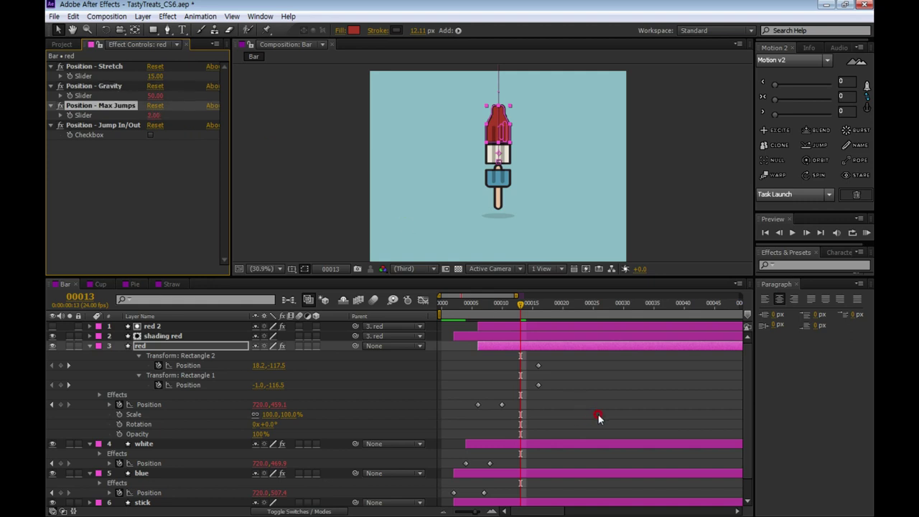
Preview the popsicle from the start, then enlarge the Timeline panel.
left_click(597, 419)
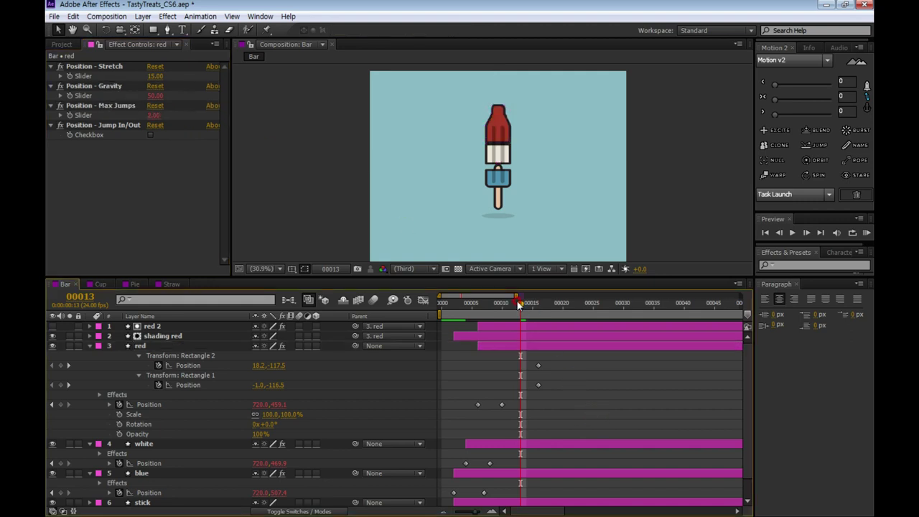
key("Home")
key("space")
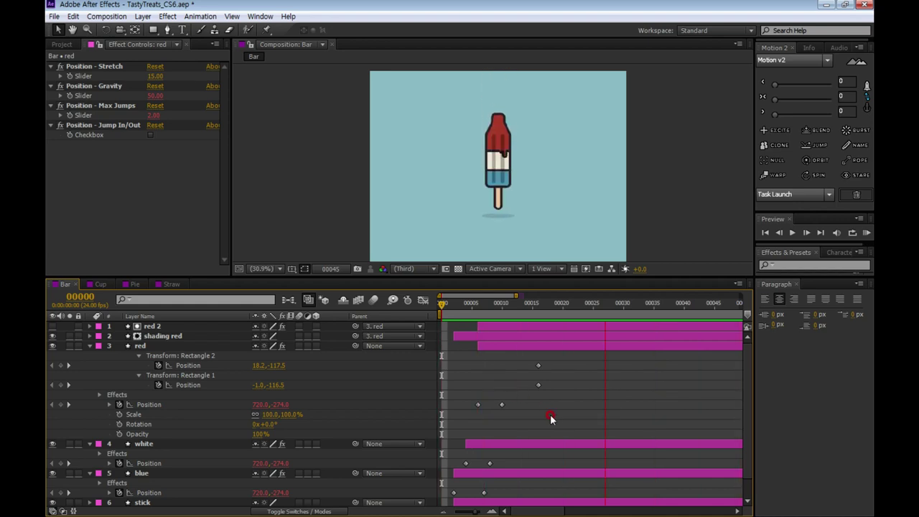
left_click(582, 421)
left_click(517, 307)
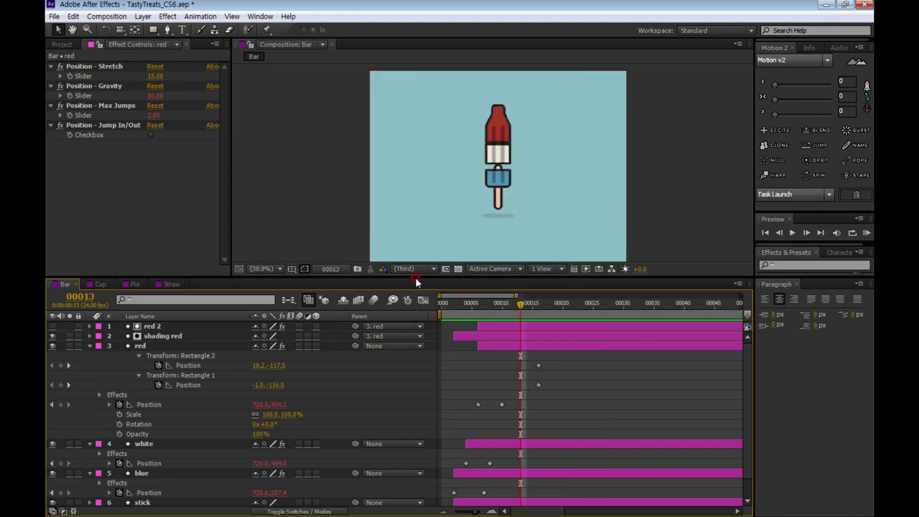
left_click_drag(416, 276, 415, 235)
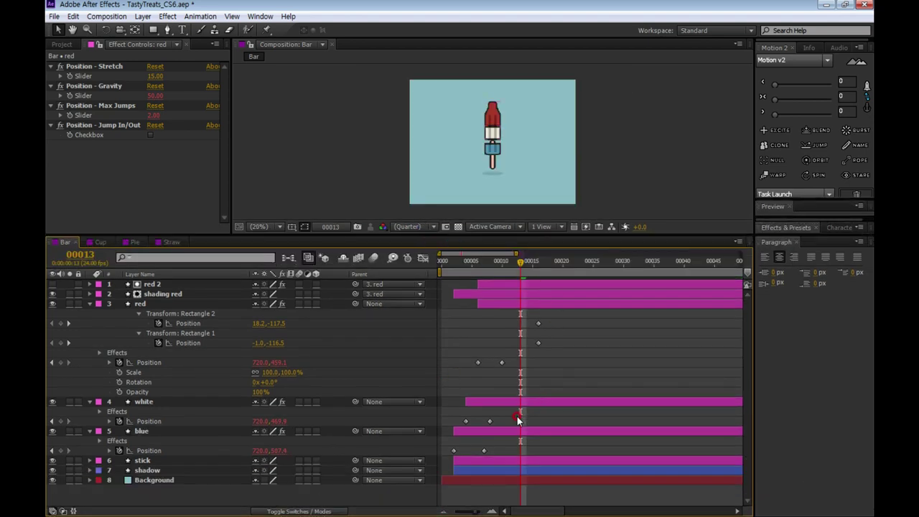
Reveal the shadow layer's Size keyframes (186.0,30.0) with U and select them.
left_click(147, 471)
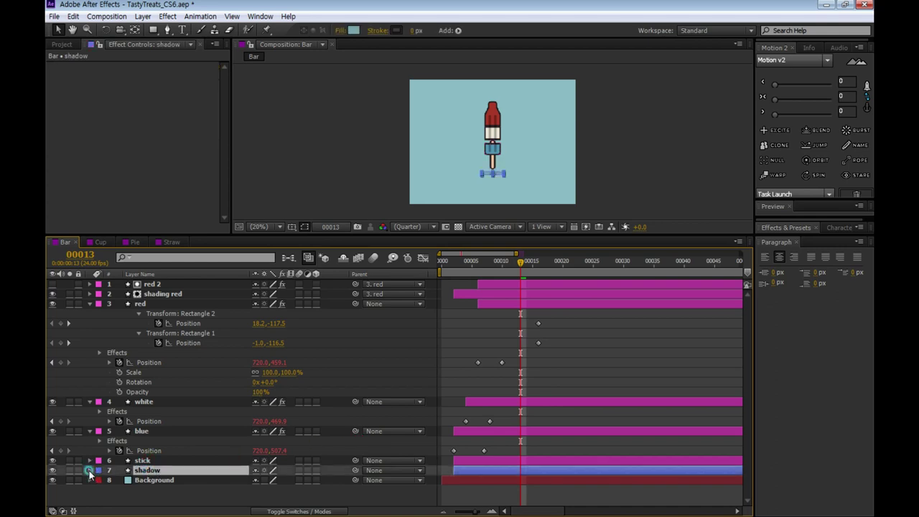
left_click(89, 470)
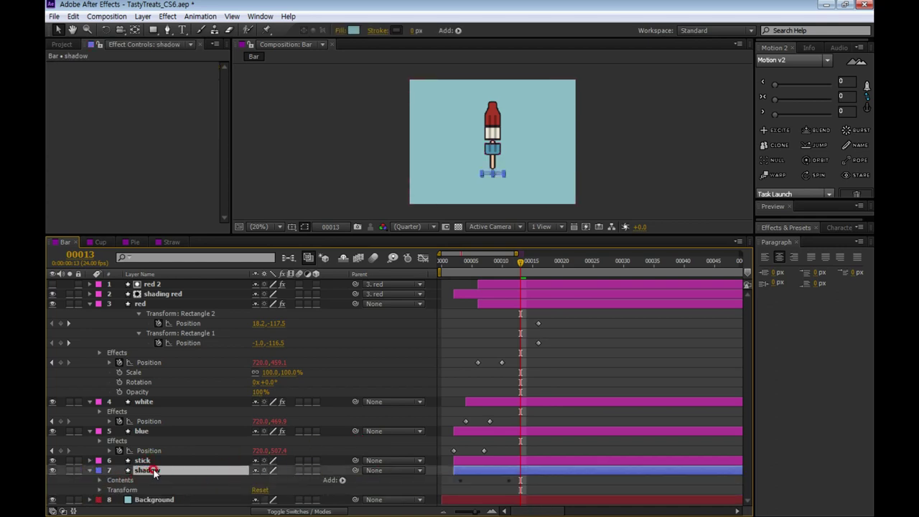
key("u")
left_click(507, 481)
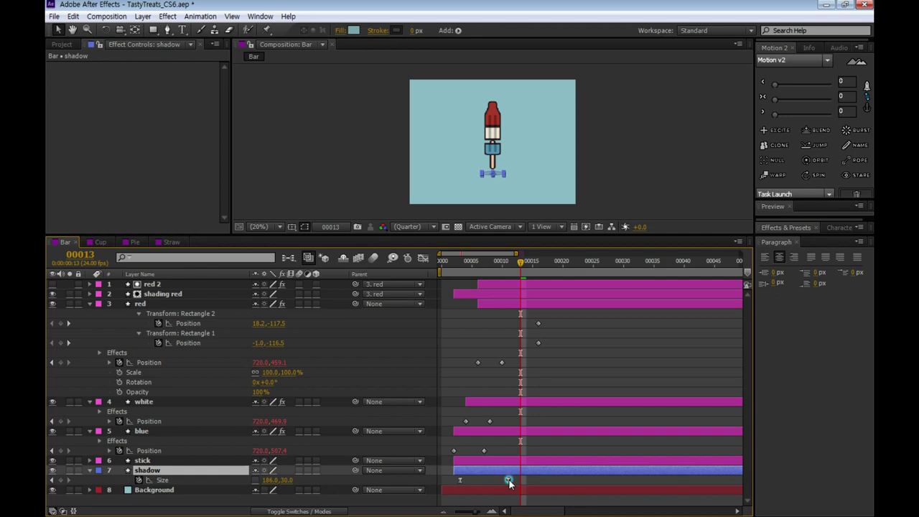
left_click(508, 480)
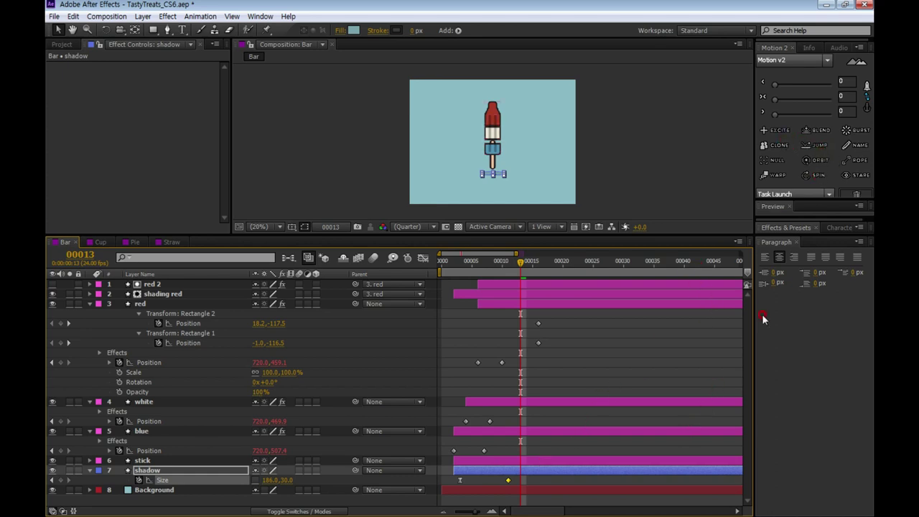
Apply Excite to the shadow's Size keyframes, preview from frame 0, and enlarge the viewer.
left_click(782, 133)
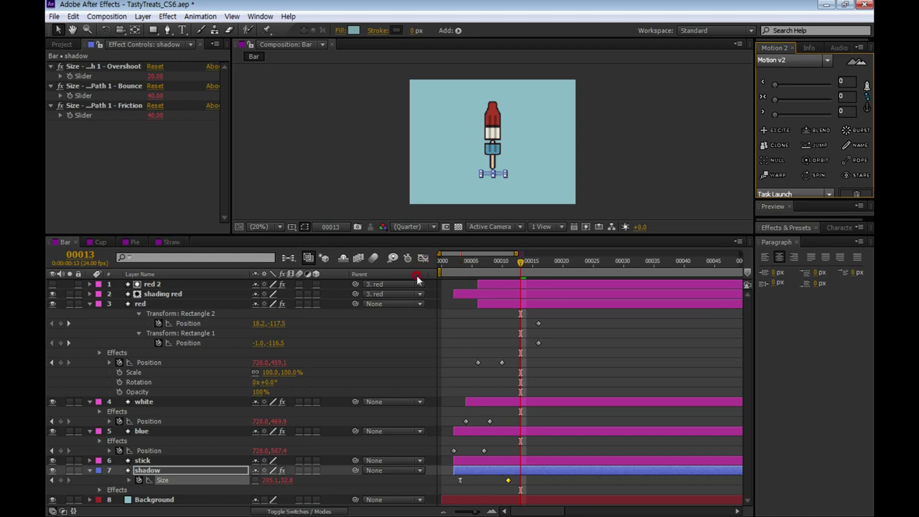
left_click_drag(506, 252, 397, 276)
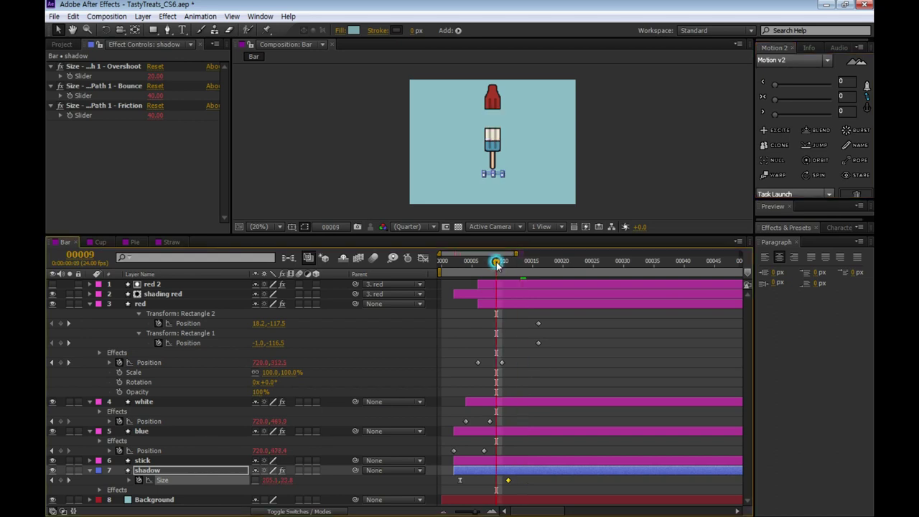
key("space")
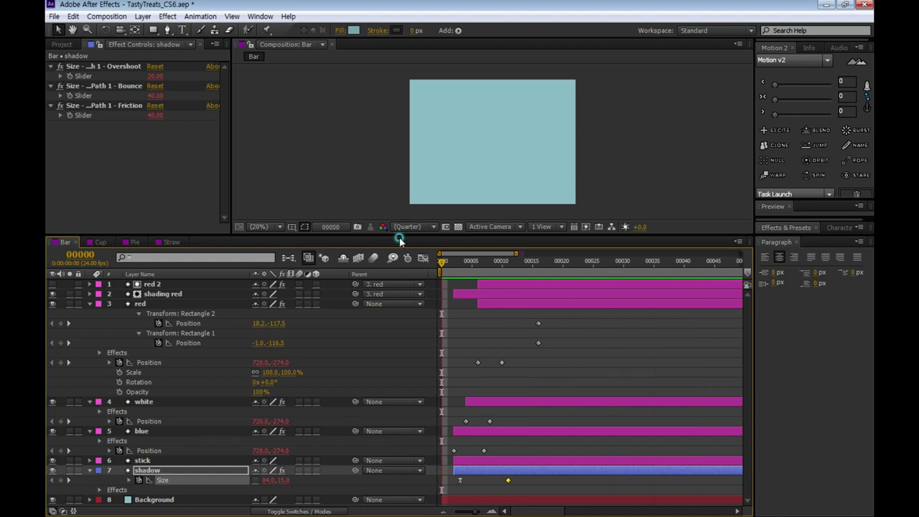
left_click_drag(398, 238, 400, 394)
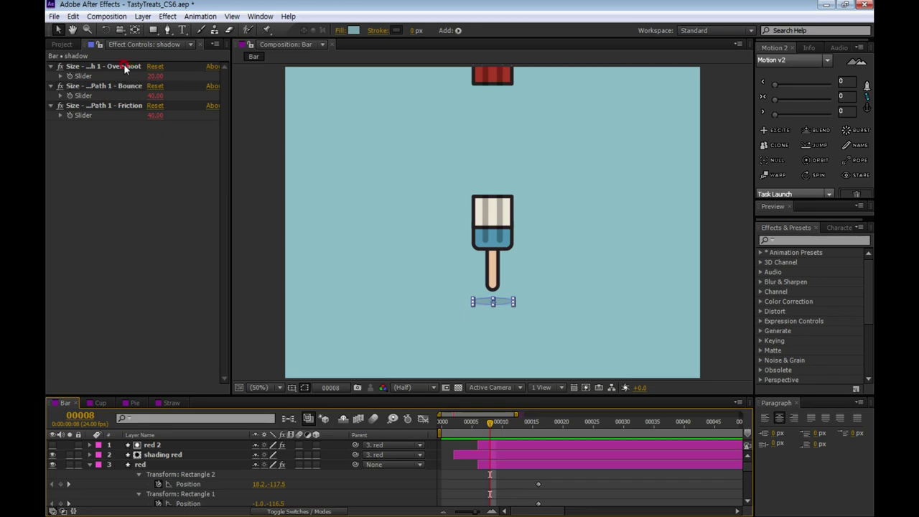
Set the shadow's Excite Bounce to 30 and Friction to 100.
left_click(155, 96)
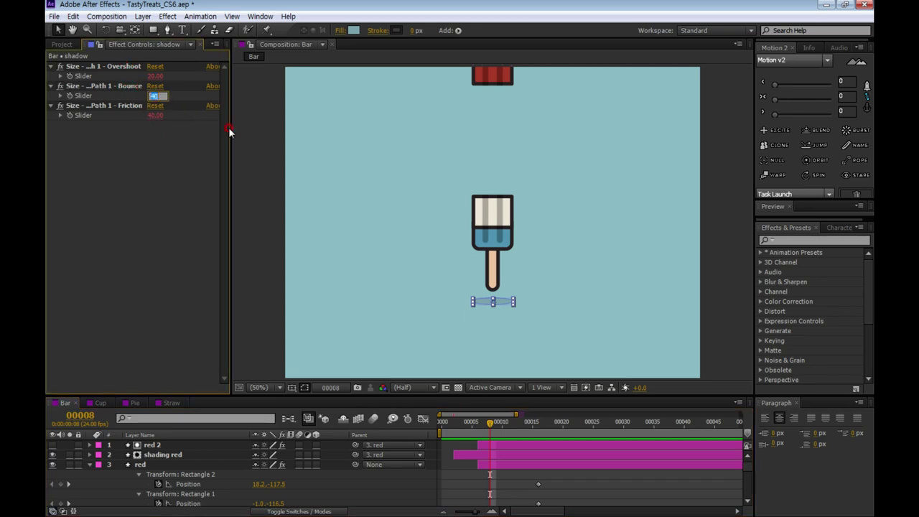
type("30")
key("Return")
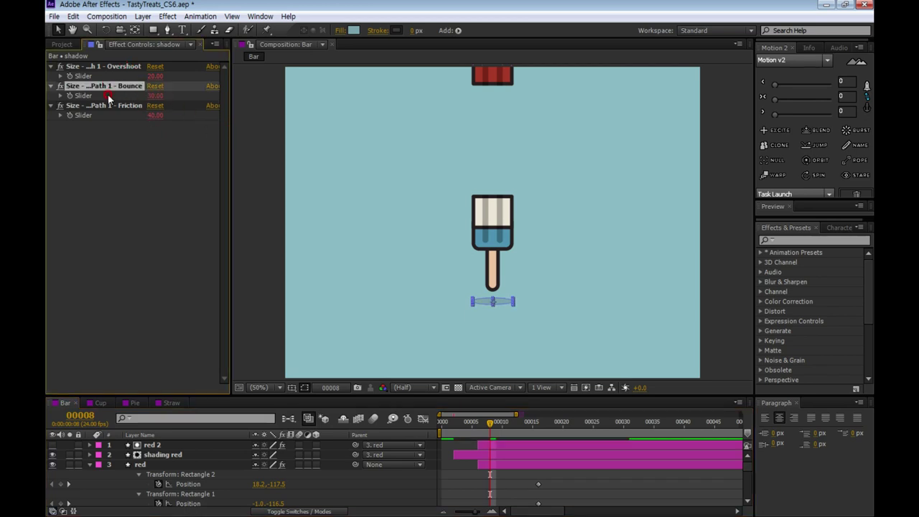
left_click(153, 116)
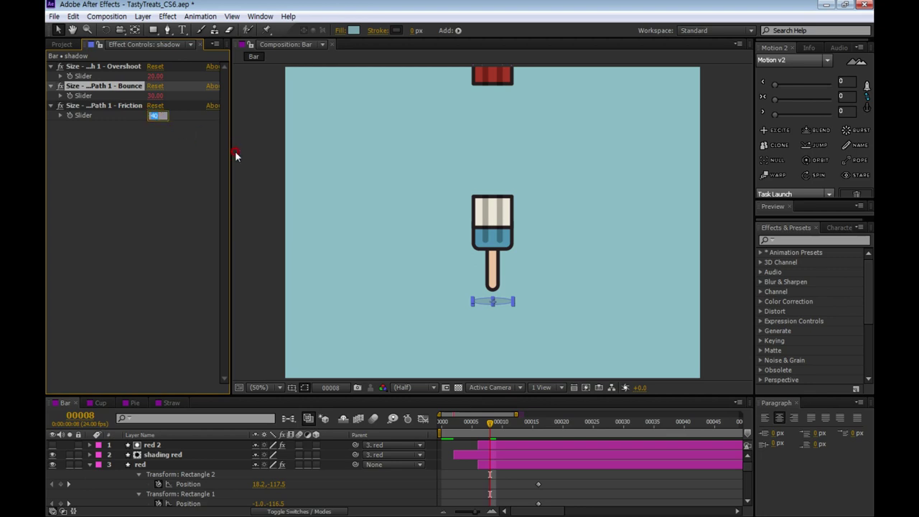
type("100")
key("Return")
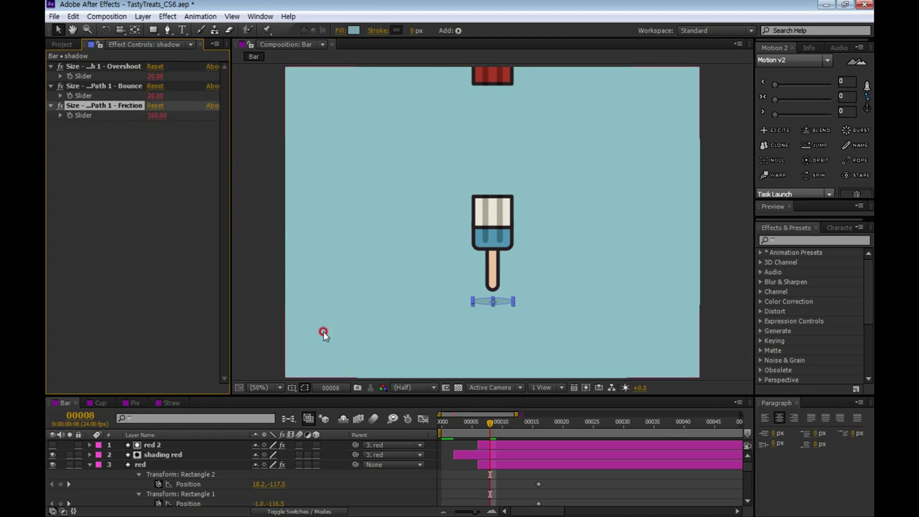
Preview the popsicle animation from frame 0 with the new bounce settings.
left_click(484, 427)
left_click_drag(496, 429, 402, 430)
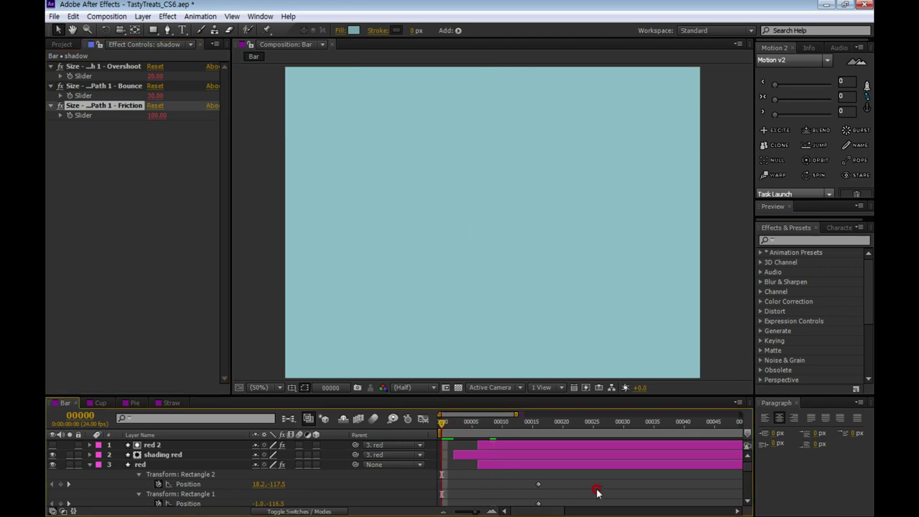
key("space")
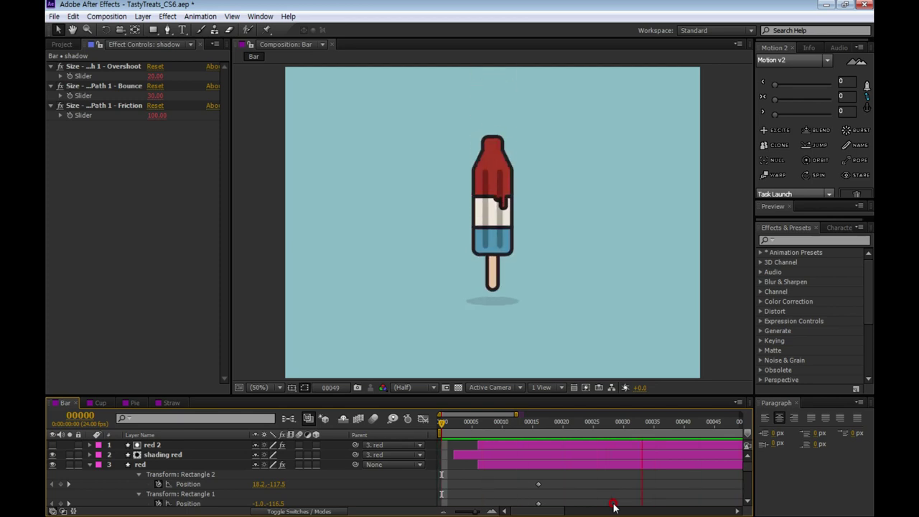
mouse_move(510, 425)
left_mouse_down()
mouse_move(474, 425)
mouse_move(562, 445)
left_mouse_up()
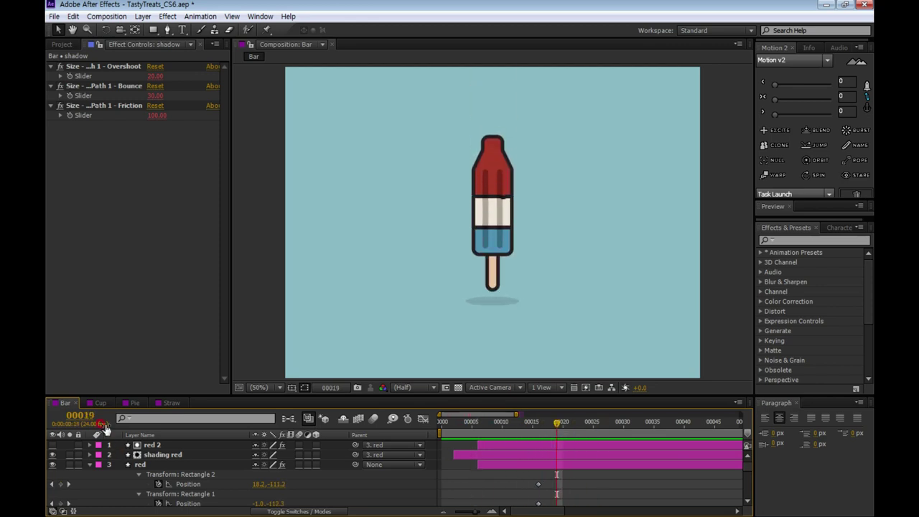
Open the Cup comp, zoom the timeline around frame 34, and RAM preview the mug drop.
left_click(97, 403)
left_click(63, 46)
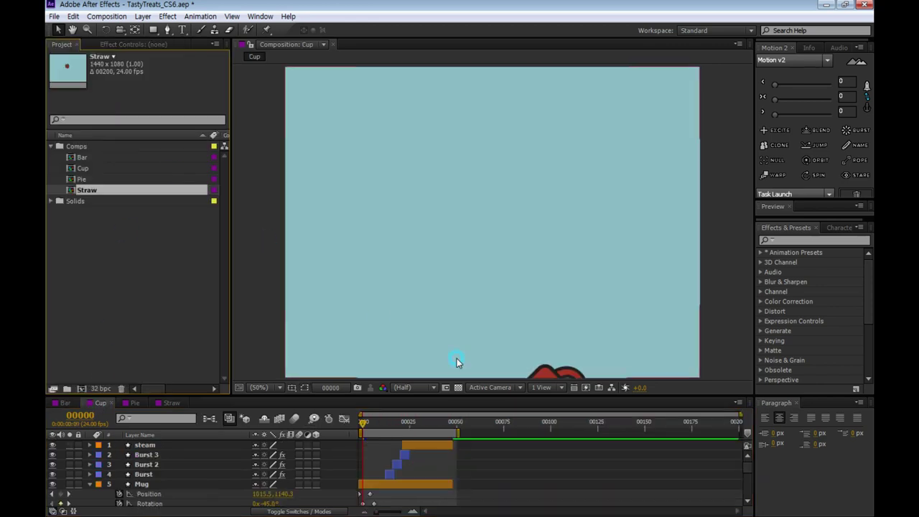
left_click(427, 424)
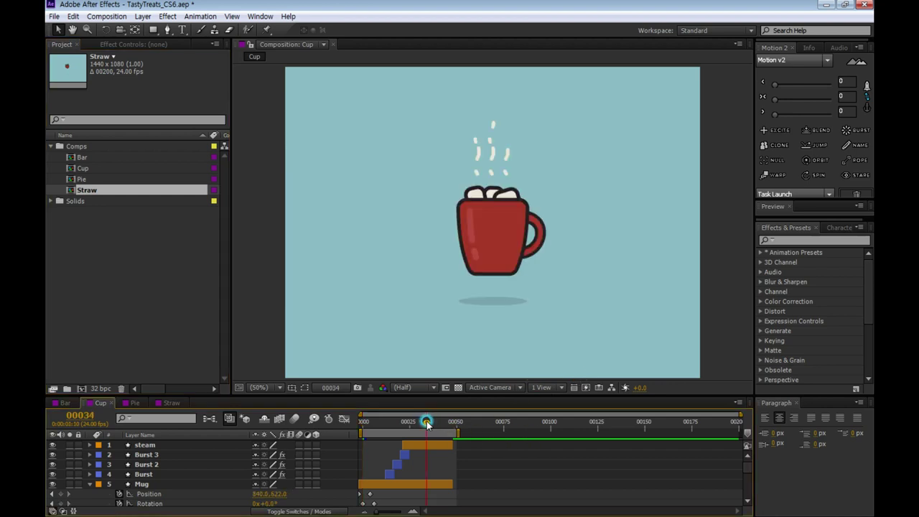
key("equal")
key("equal")
mouse_move(446, 420)
left_mouse_down()
mouse_move(398, 420)
mouse_move(424, 322)
left_mouse_up()
key("KP_0")
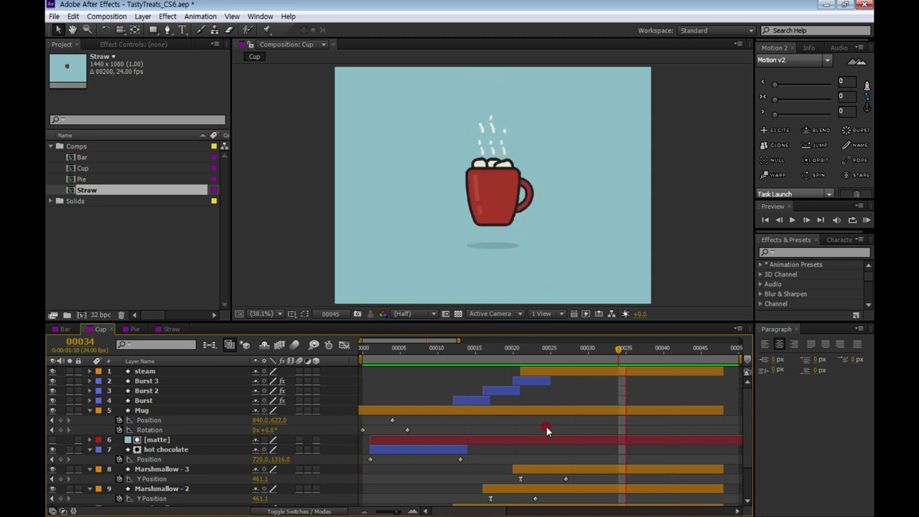
Stop the preview and select the Mug layer's Position keyframe.
left_click(242, 490)
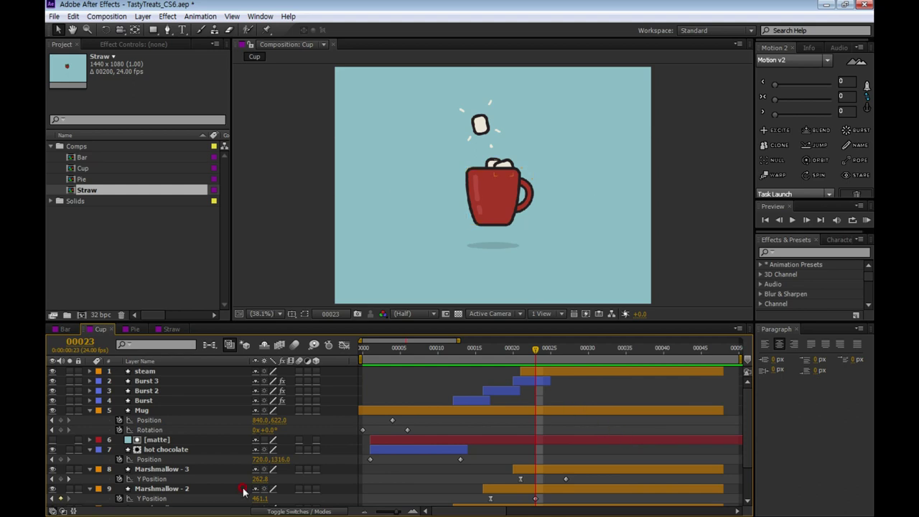
left_click(164, 422)
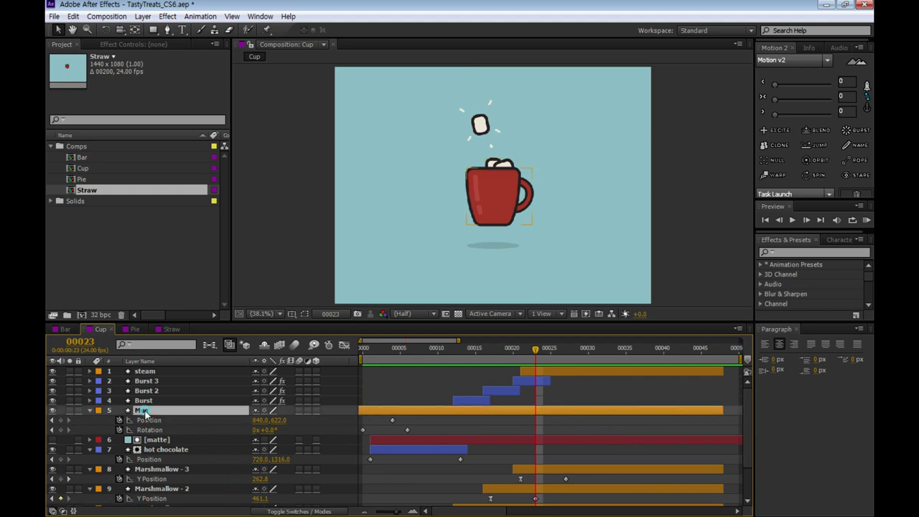
left_click(462, 427)
left_click(155, 429)
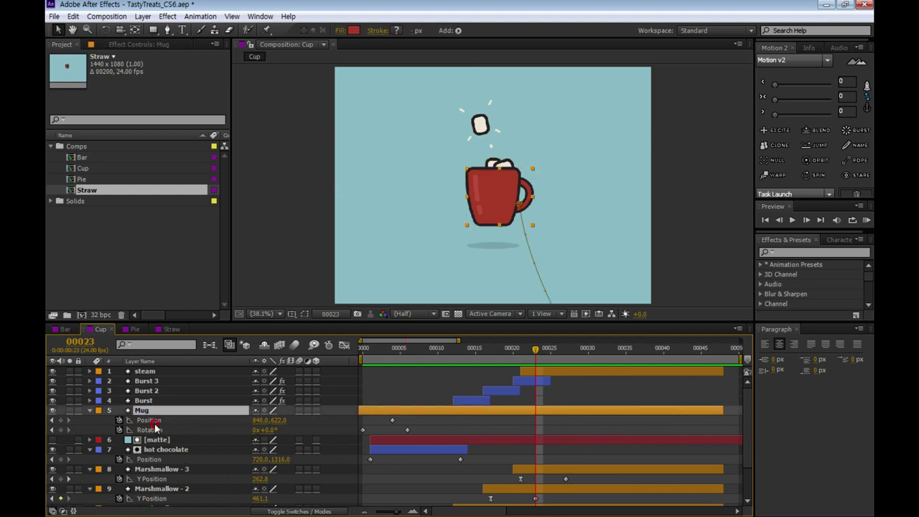
left_click(390, 421)
left_click(708, 317)
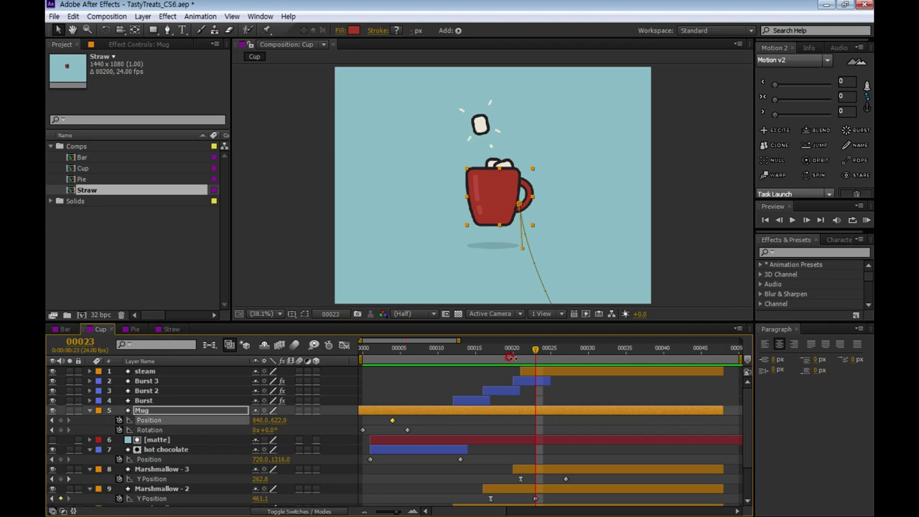
Return to frame 0, undo an accidental keyframe move, and reselect the Mug's Position keyframe.
left_click_drag(537, 353, 345, 370)
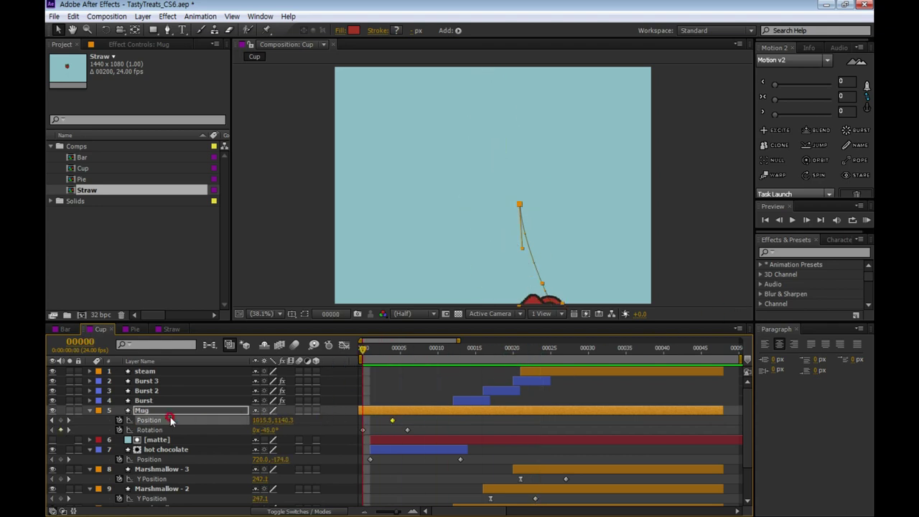
left_click(234, 423)
left_click(413, 424)
left_click_drag(392, 423, 430, 421)
left_click(407, 431)
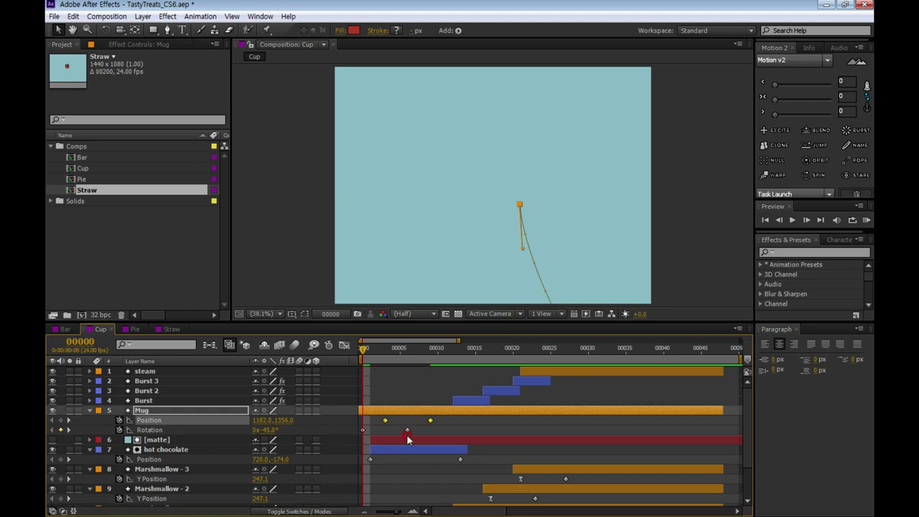
key("Delete")
left_click(389, 419)
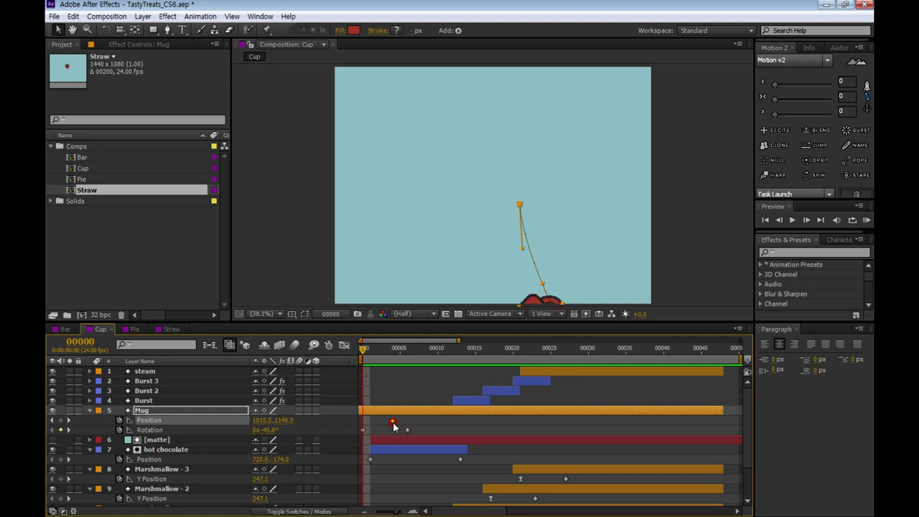
left_click(392, 420)
Apply Excite to the Mug's Position keyframe, preview the bounce, and show its Effect Controls.
left_click(781, 132)
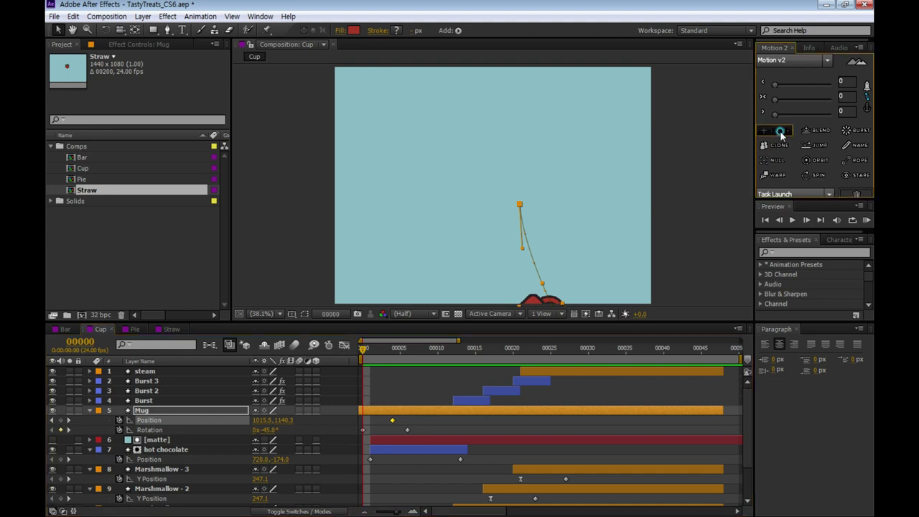
left_click(455, 444)
left_click(555, 429)
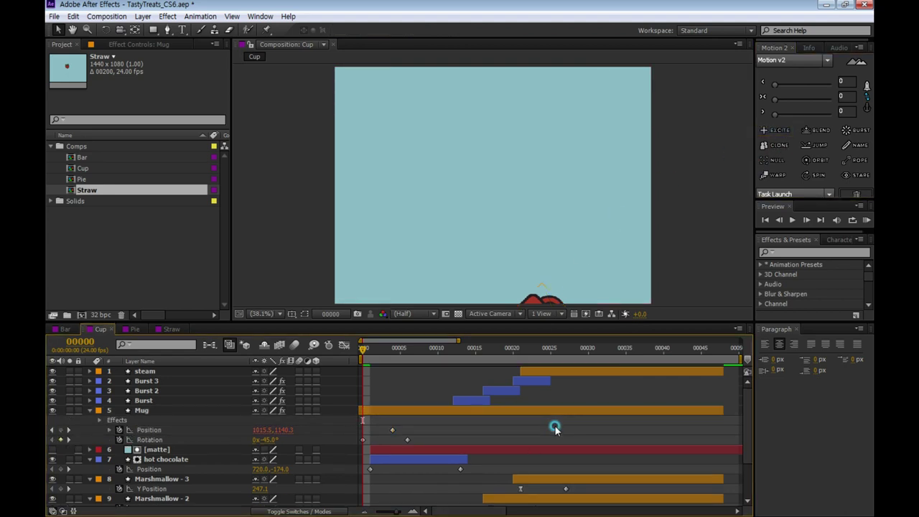
key("space")
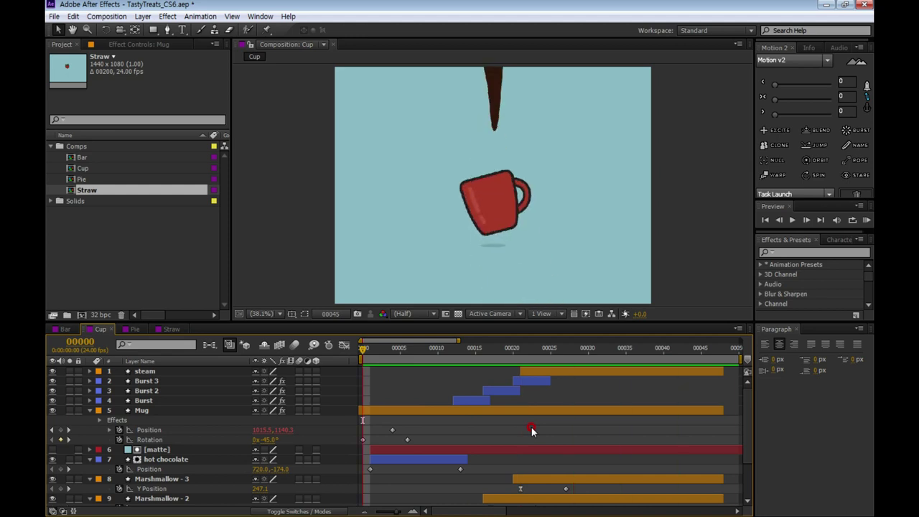
key("space")
left_click(144, 412)
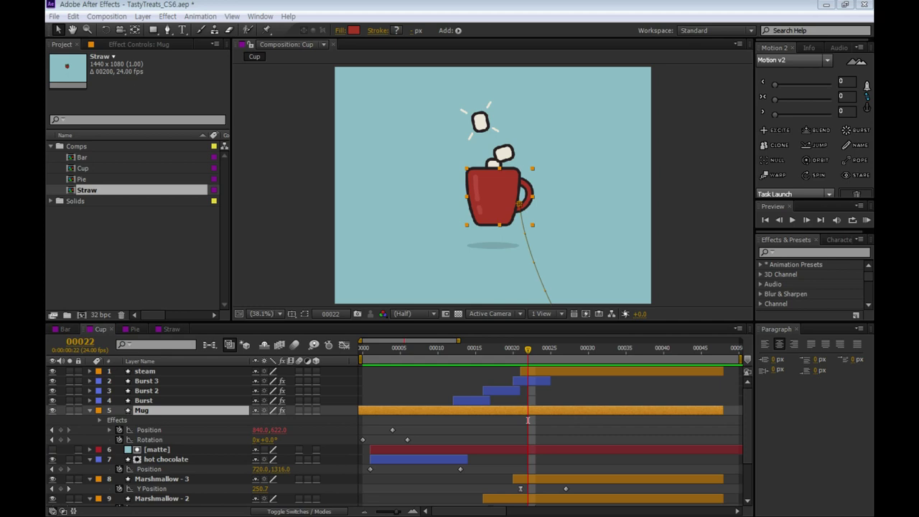
left_click(129, 44)
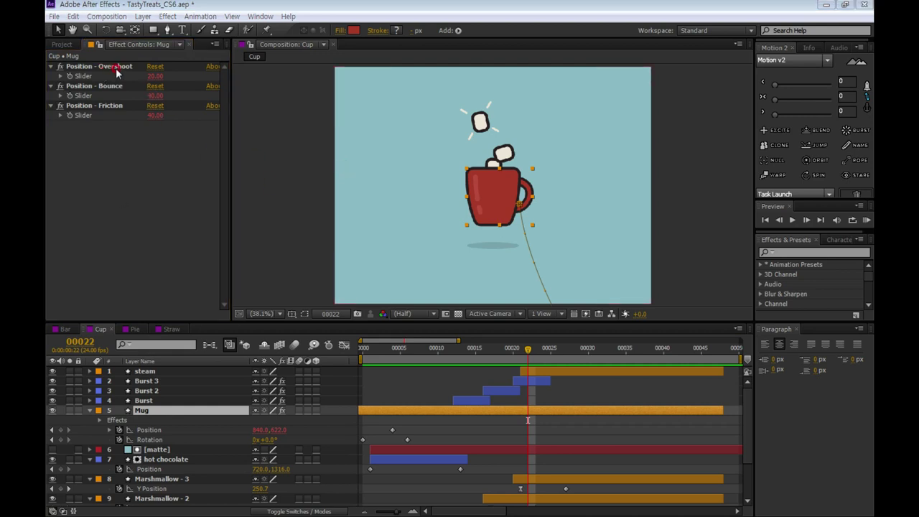
Set the Mug's Position Excite Overshoot to 6 and Friction to 100, then preview.
left_click(154, 76)
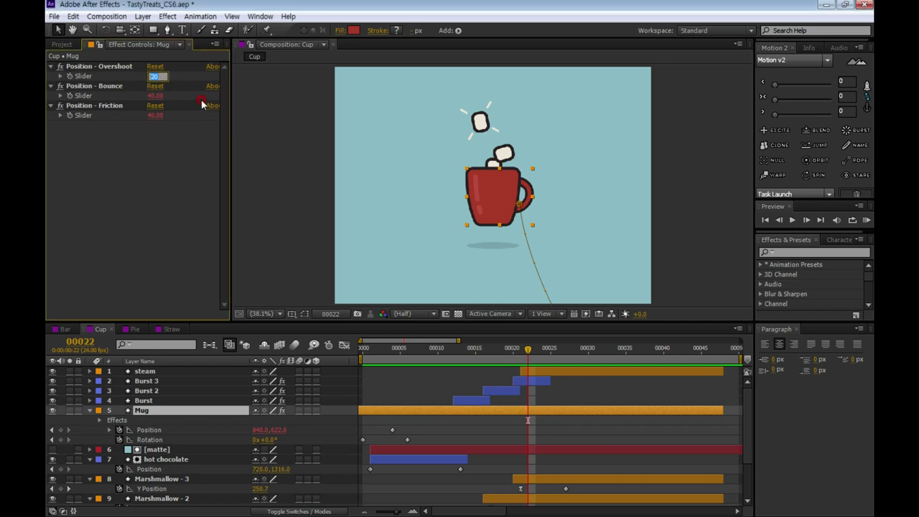
type("6")
key("Return")
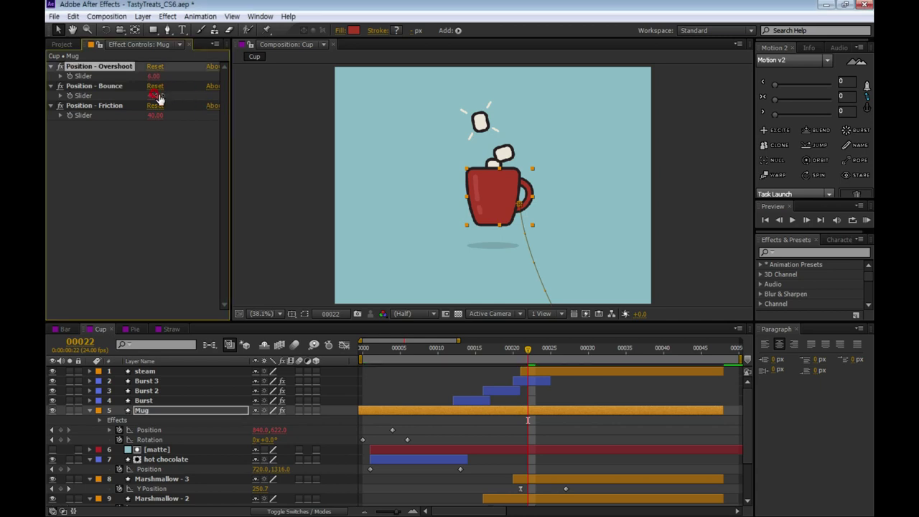
left_click(154, 115)
type("100")
key("Return")
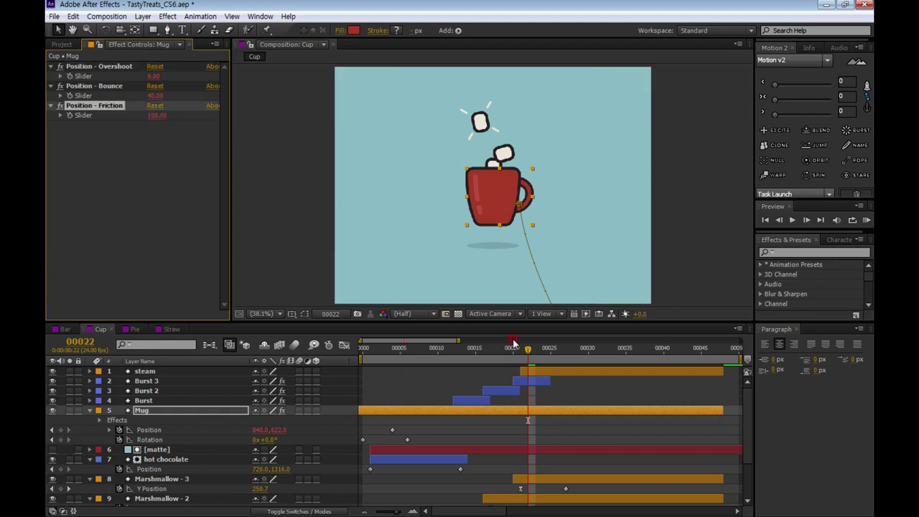
key("space")
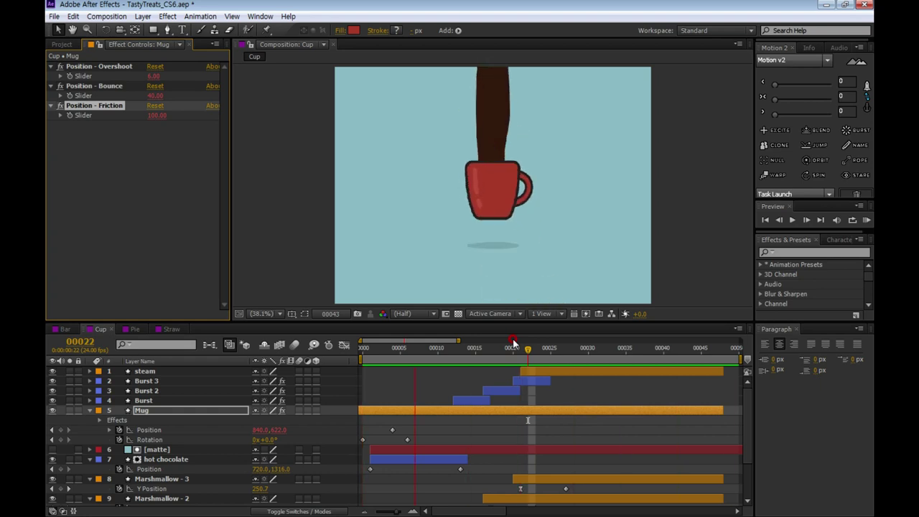
key("space")
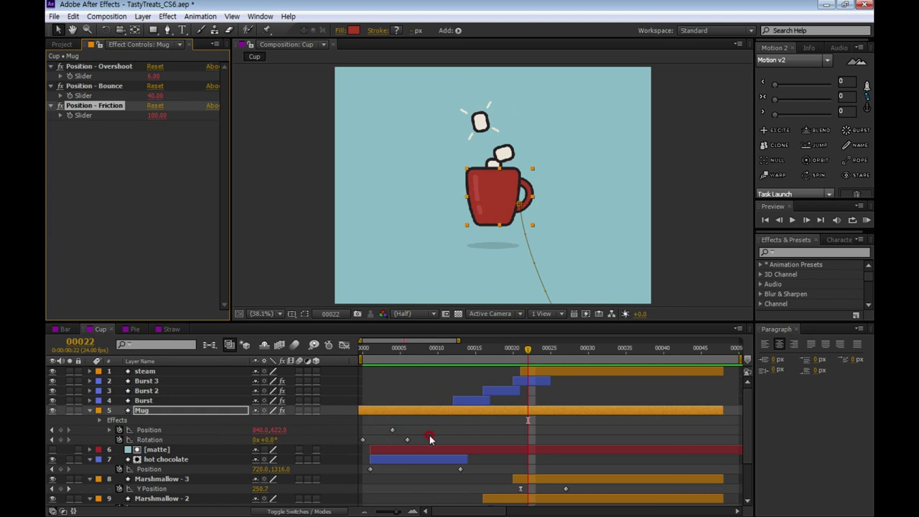
Apply Excite to the Mug's Rotation keyframe and preview from the start.
left_click(407, 439)
left_click(776, 130)
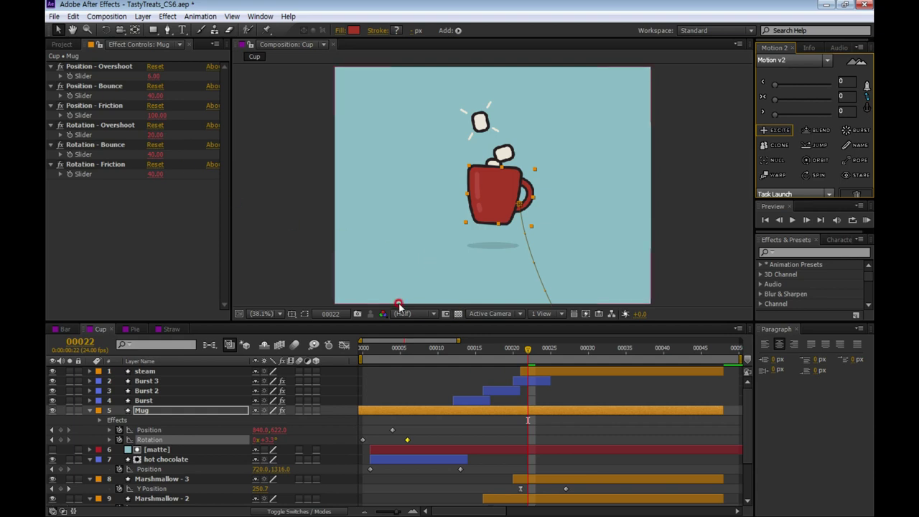
left_click_drag(483, 349, 293, 350)
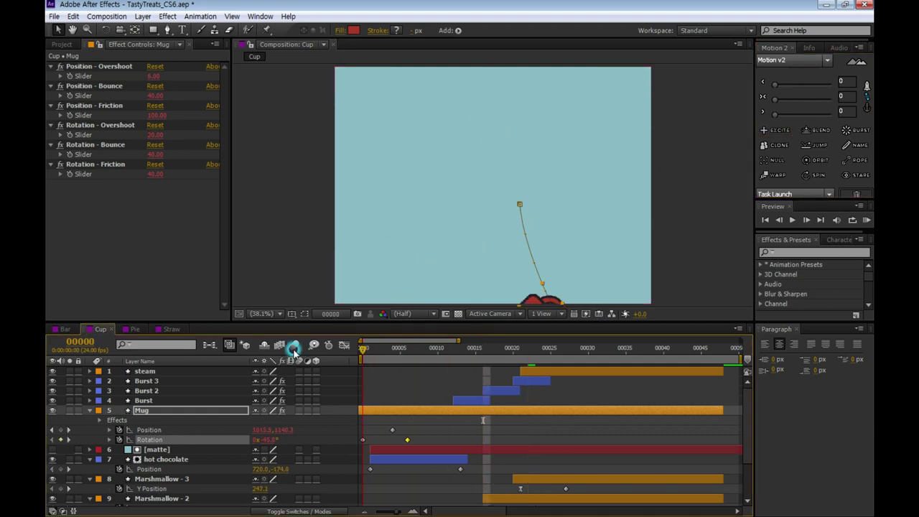
key("space")
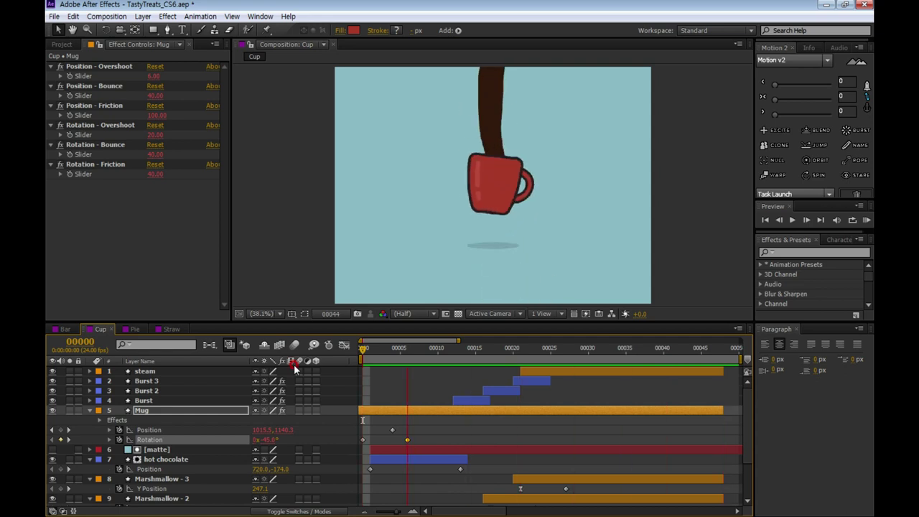
Set Rotation - Friction to 100 and preview the mug again from frame 0.
left_click(146, 178)
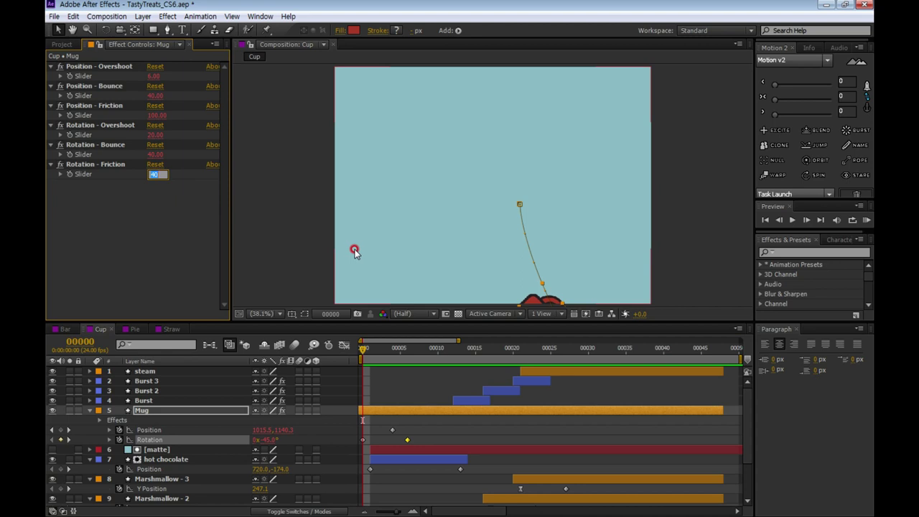
type("100")
key("Return")
left_click(435, 350)
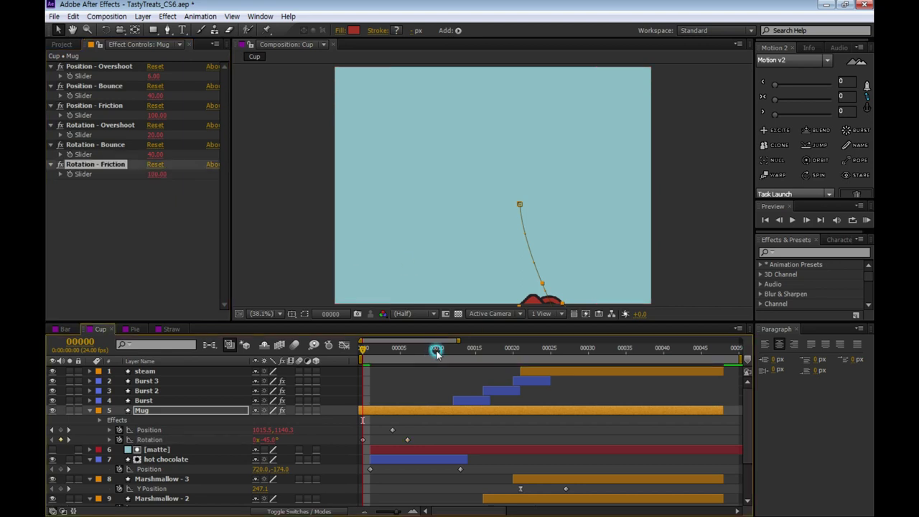
left_click_drag(435, 352, 318, 359)
key("space")
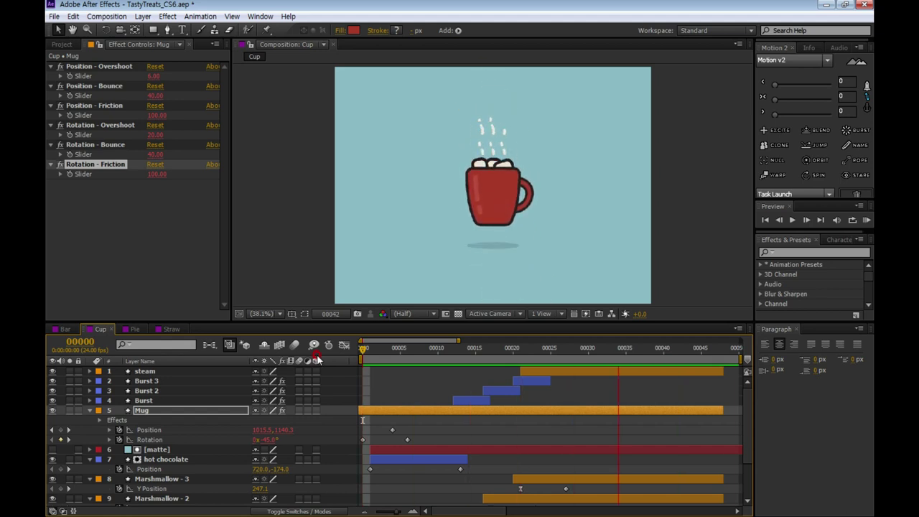
key("space")
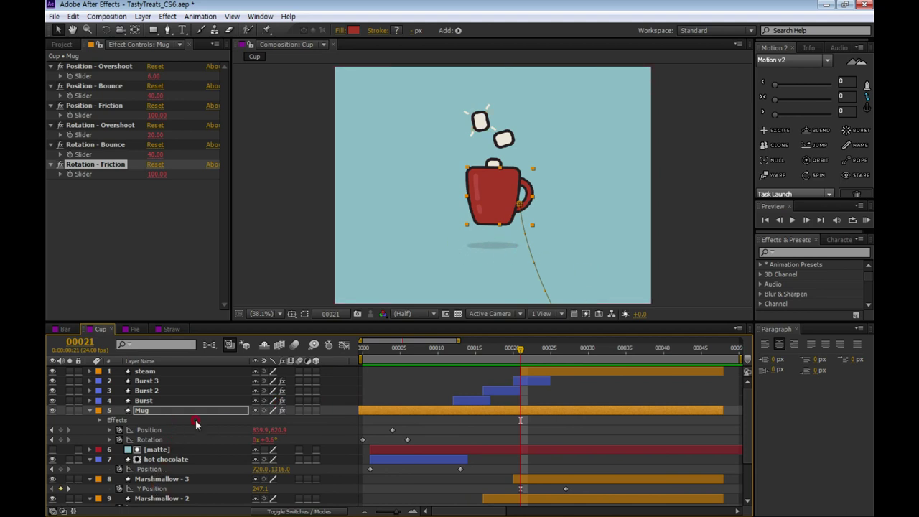
Apply Excite to the Shadow layer's Scale keyframe.
left_click(160, 481)
scroll(176, 487, "down", 3)
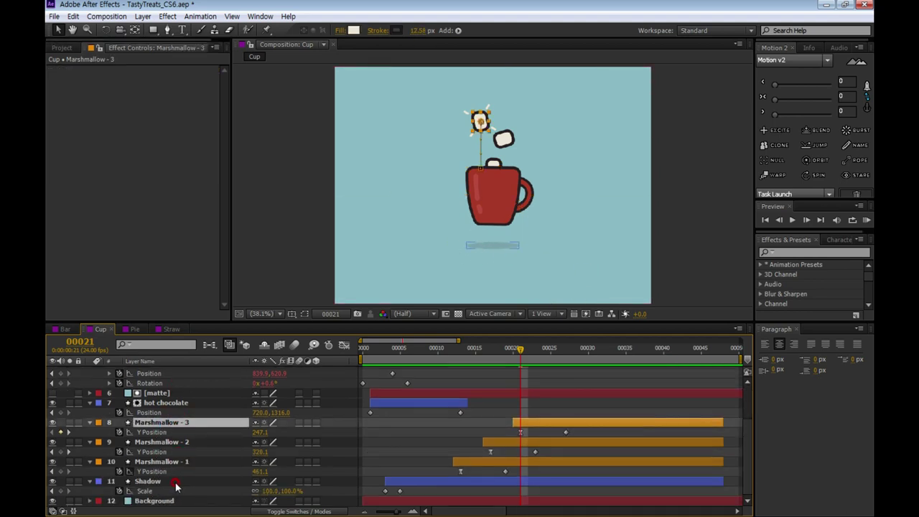
left_click(155, 482)
left_click(399, 490)
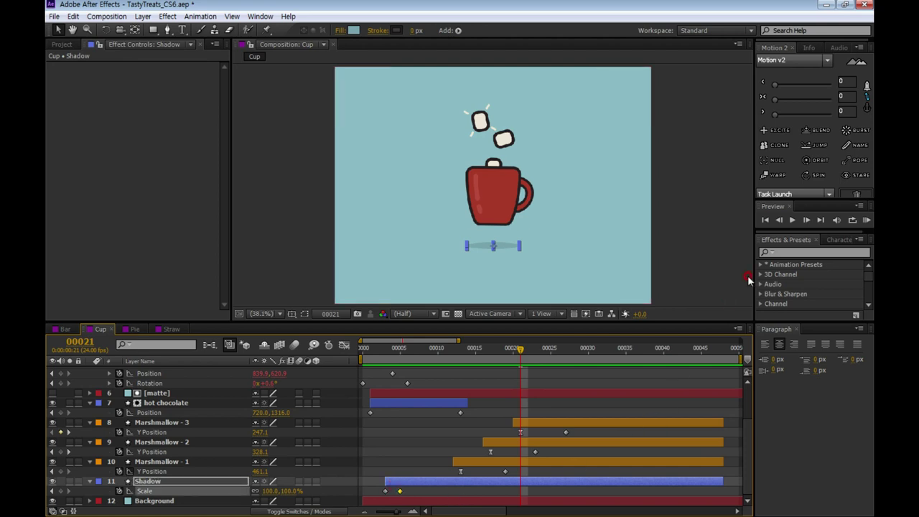
left_click(775, 132)
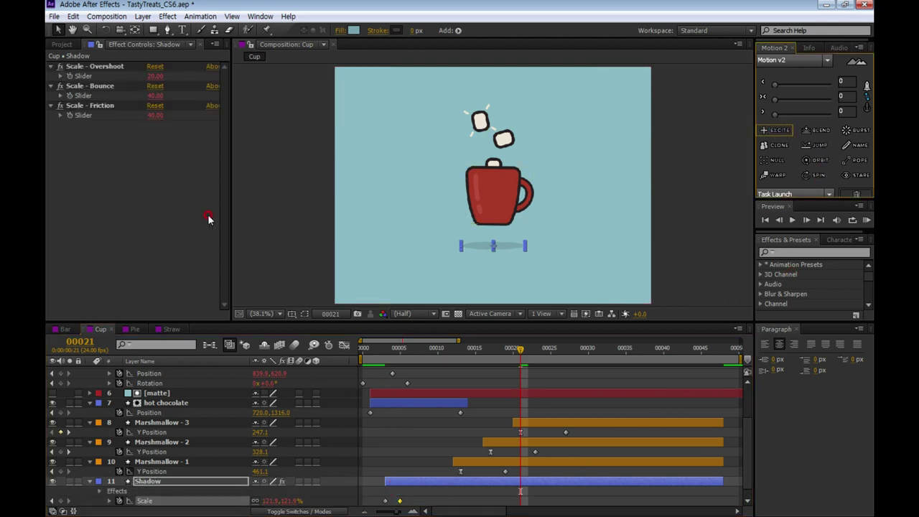
Set Scale - Friction to 100 and RAM preview the shadow.
left_click(156, 118)
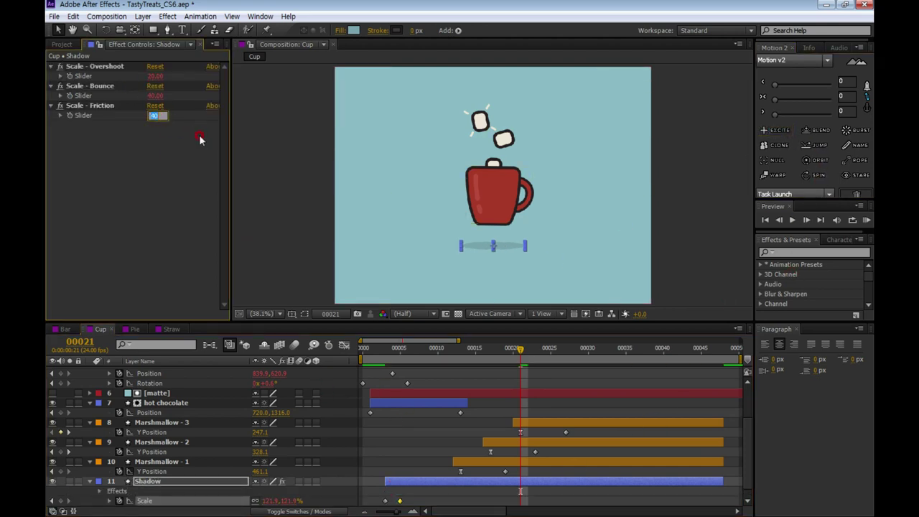
type("100.")
type("00")
key("Return")
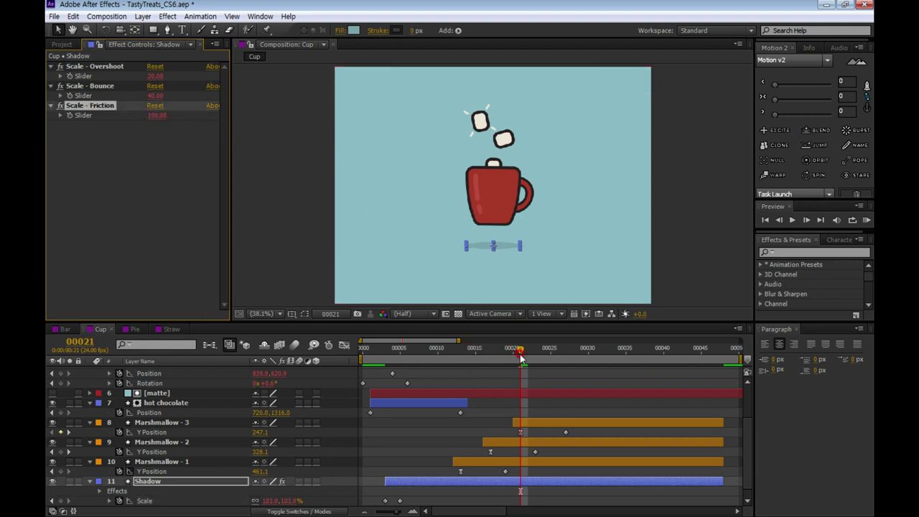
key("KP_0")
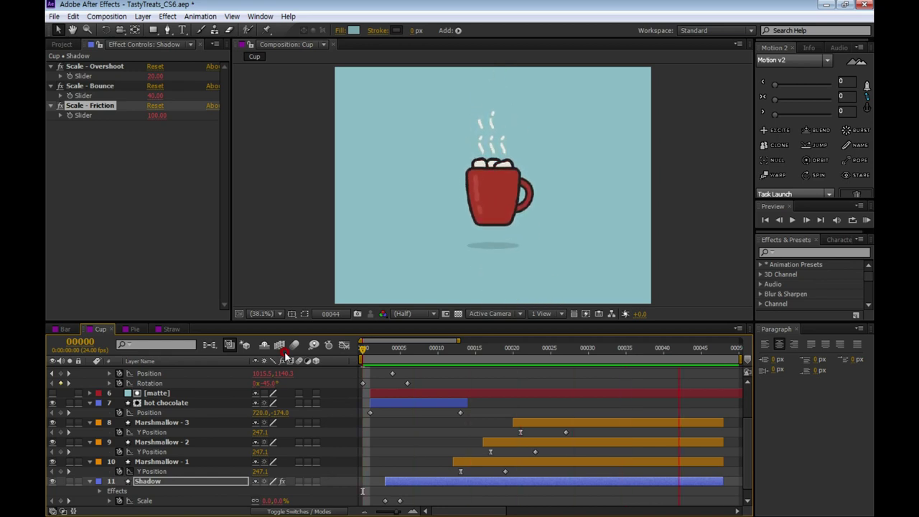
left_click(417, 451)
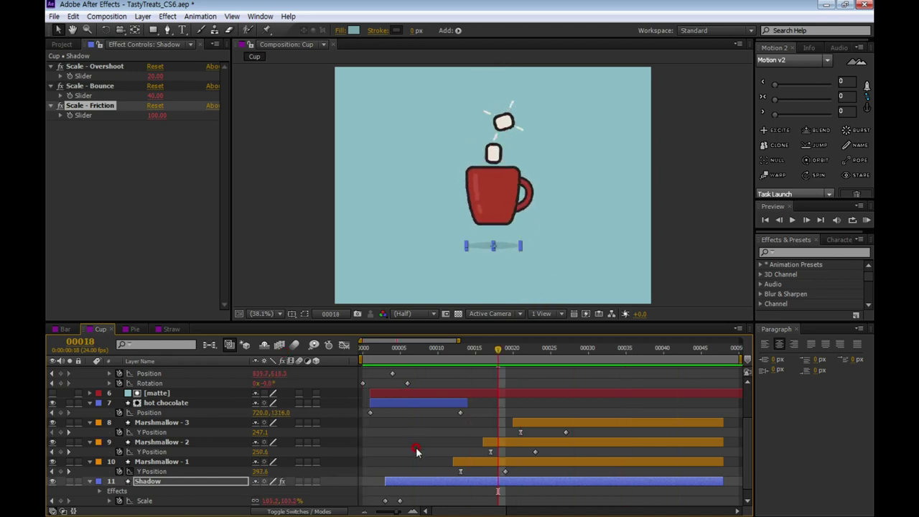
Apply Excite to Marshmallow - 1's Y Position keyframe and preview the marshmallows.
left_click(151, 464)
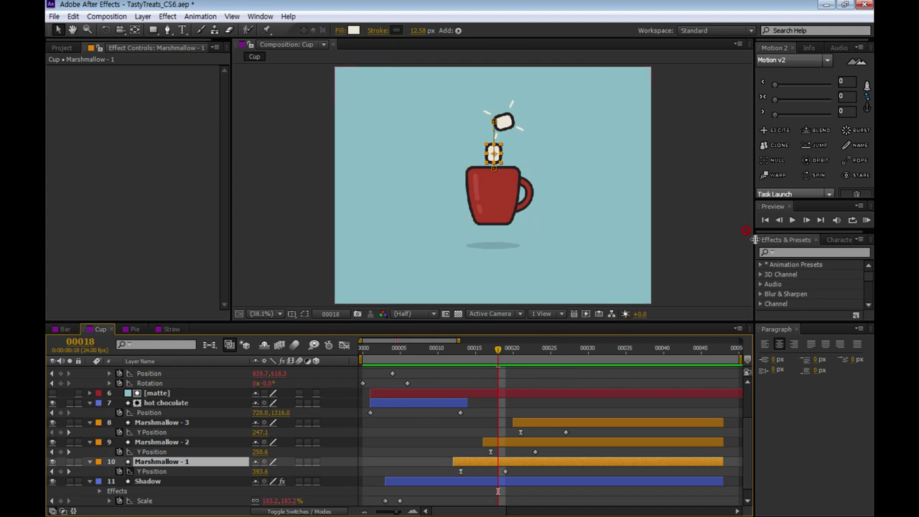
left_click(788, 132)
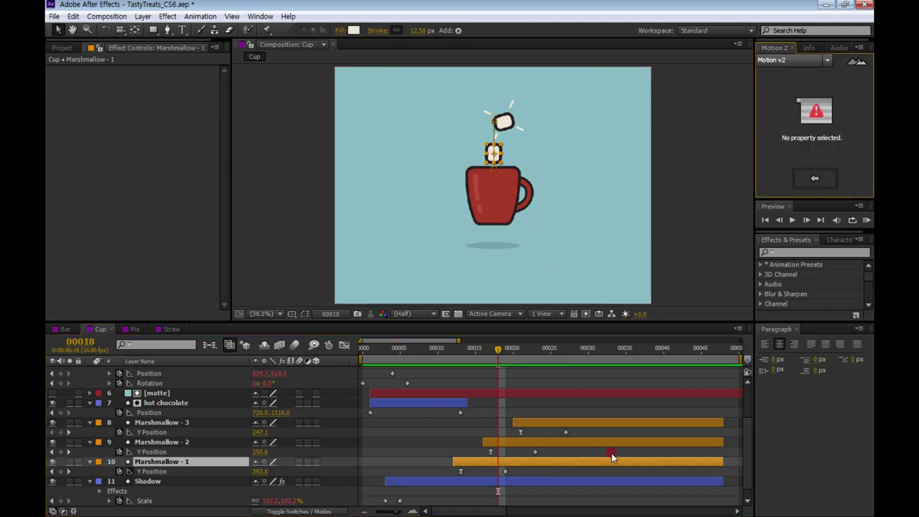
left_click(814, 179)
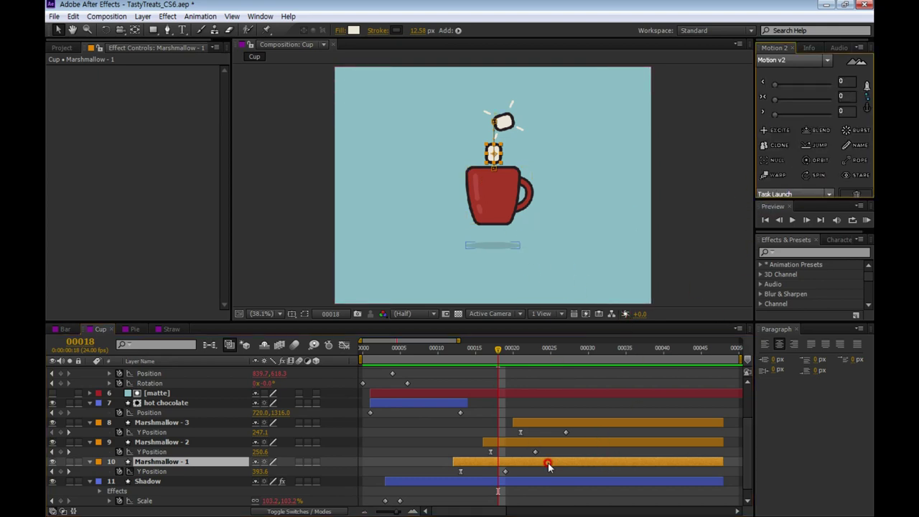
left_click(505, 472)
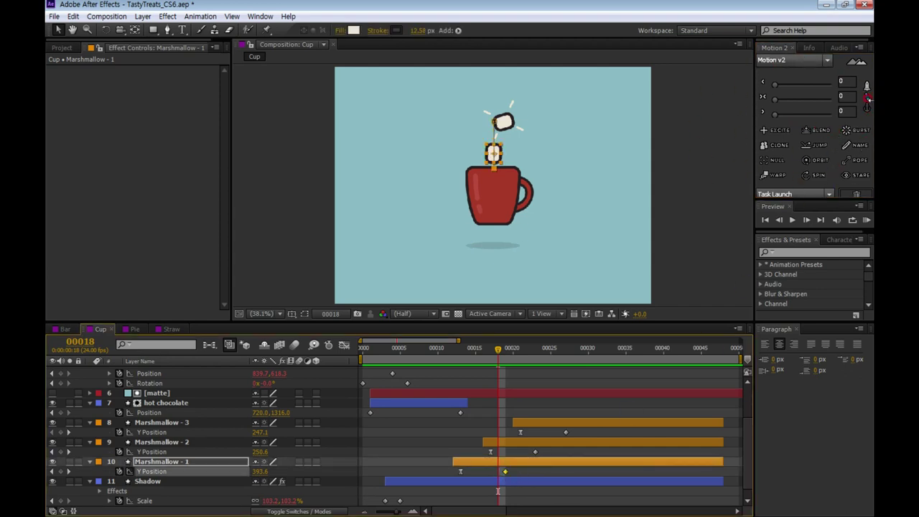
left_click(775, 130)
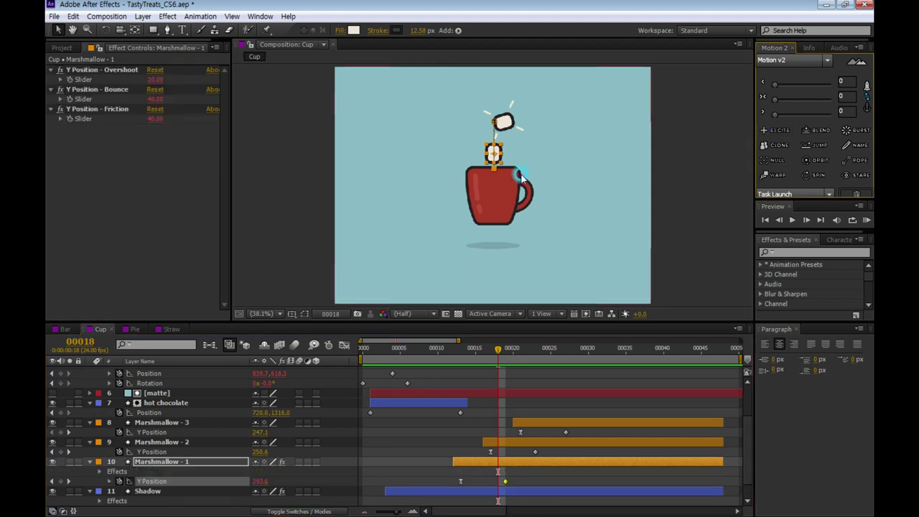
left_click(530, 462)
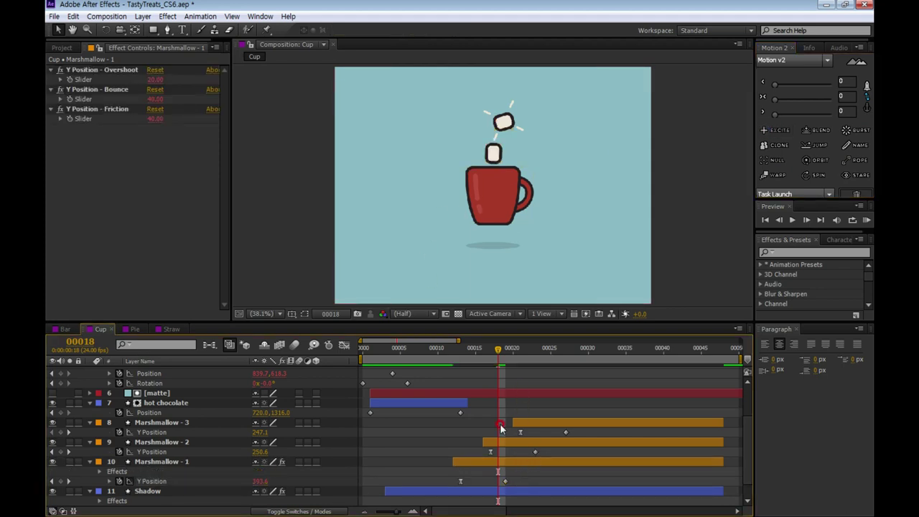
key("space")
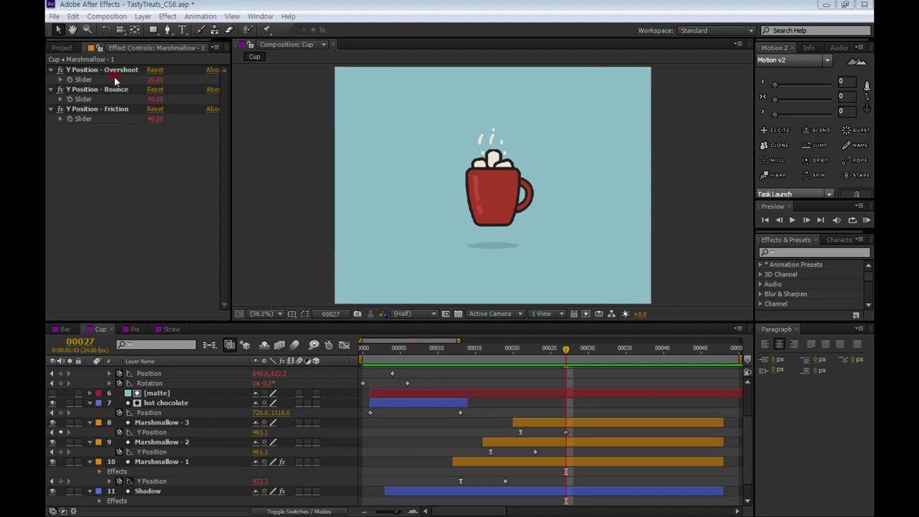
Lower the Y Position Overshoot to 6, set Friction to 100, and preview.
left_click(155, 79)
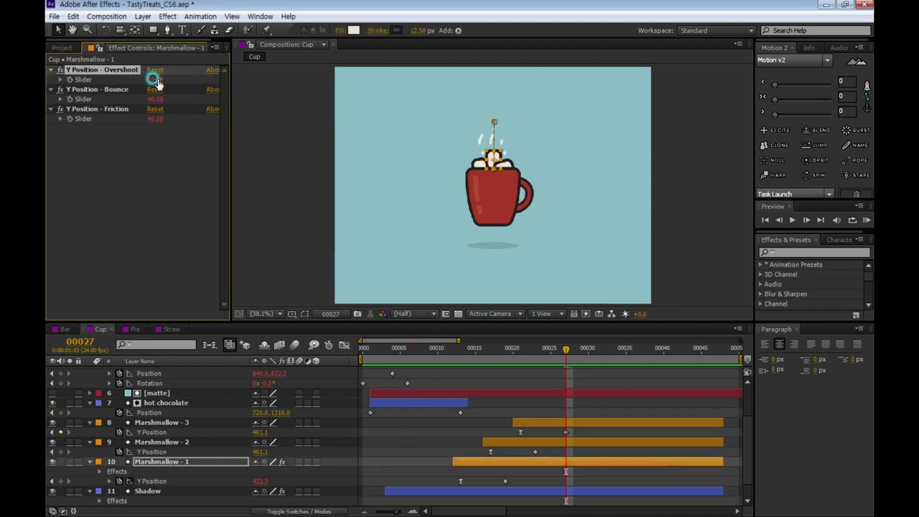
type("8")
left_click(192, 104)
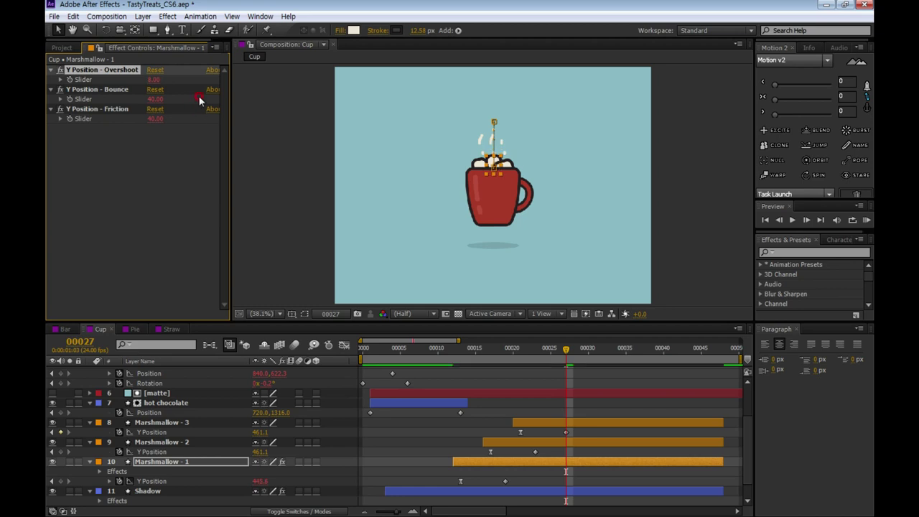
left_click(155, 119)
type("100")
key("Return")
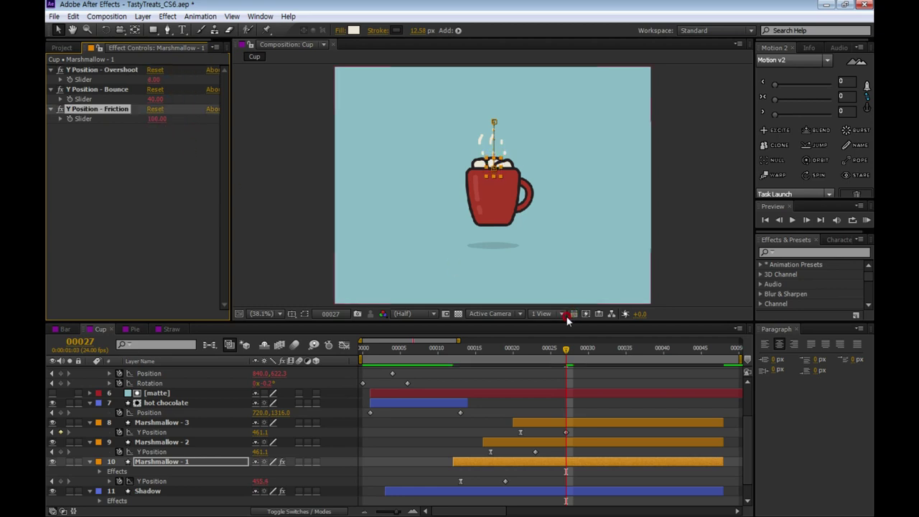
left_click(523, 349)
key("KP_0")
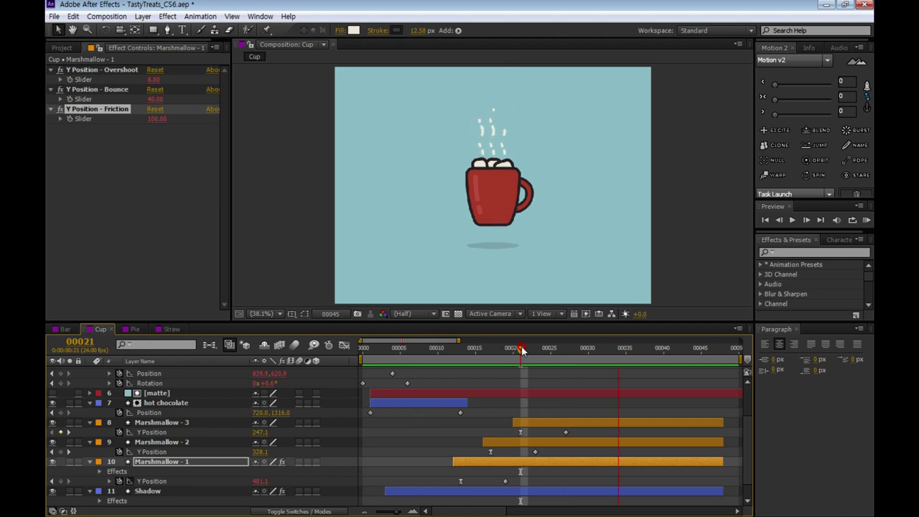
Give Marshmallow - 2's last Y Position keyframe Excite with Overshoot 0 and Friction 100.
key("space")
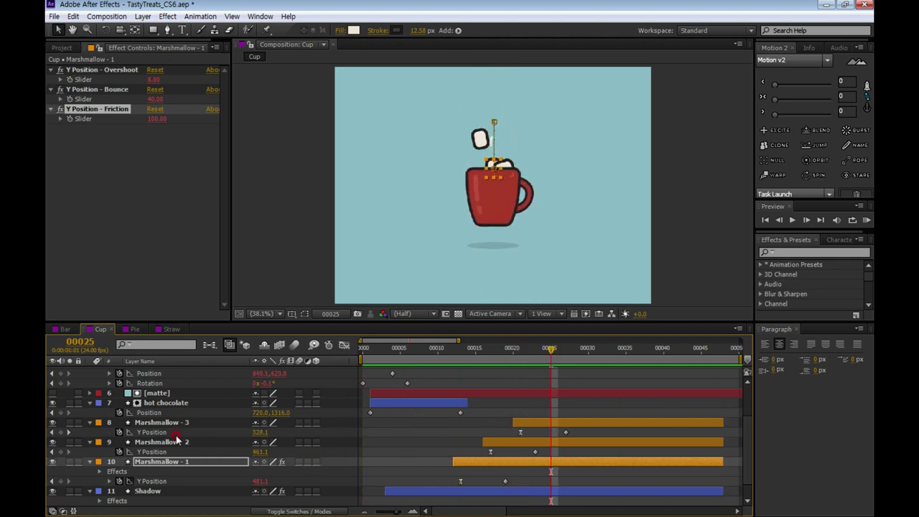
left_click(178, 443)
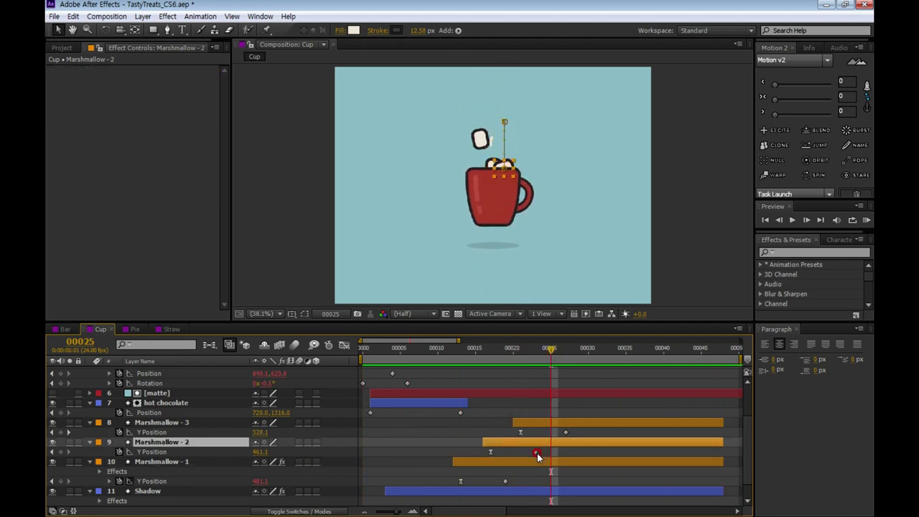
left_click(536, 453)
left_click(776, 130)
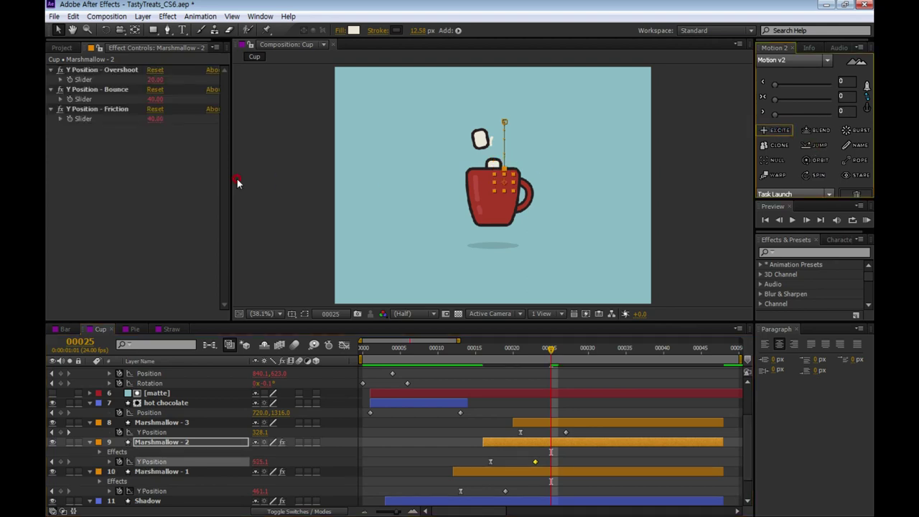
left_click(151, 85)
type("0")
left_click(218, 92)
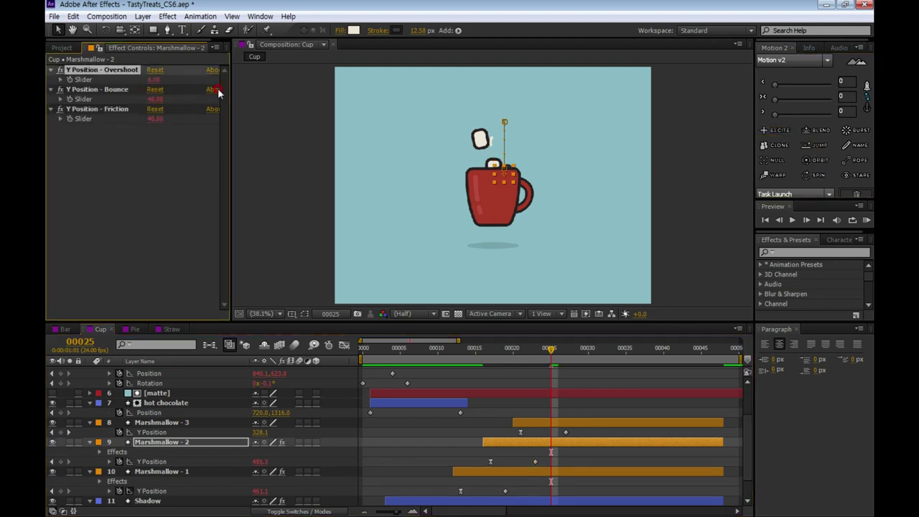
left_click(155, 120)
type("1")
left_click(166, 214)
Give Marshmallow - 3's last Y Position keyframe Excite with Overshoot 0 and Friction 100.
left_click(170, 424)
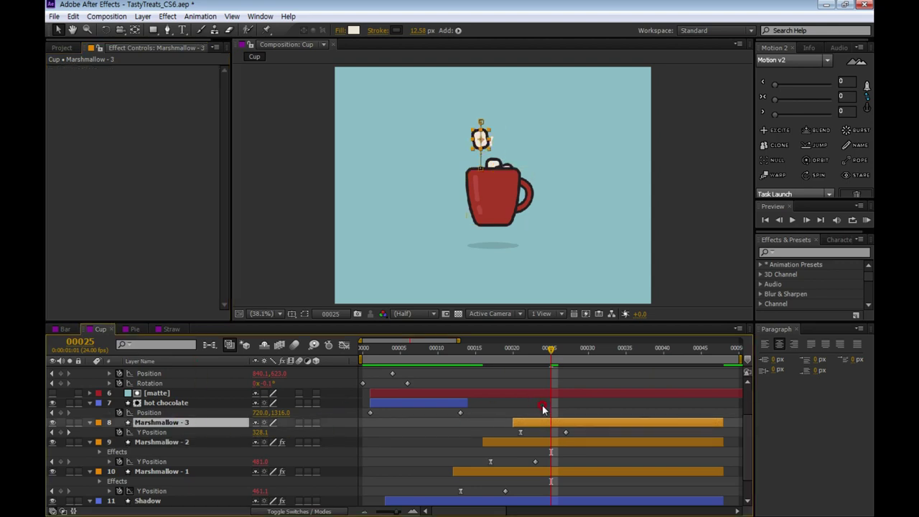
left_click(567, 433)
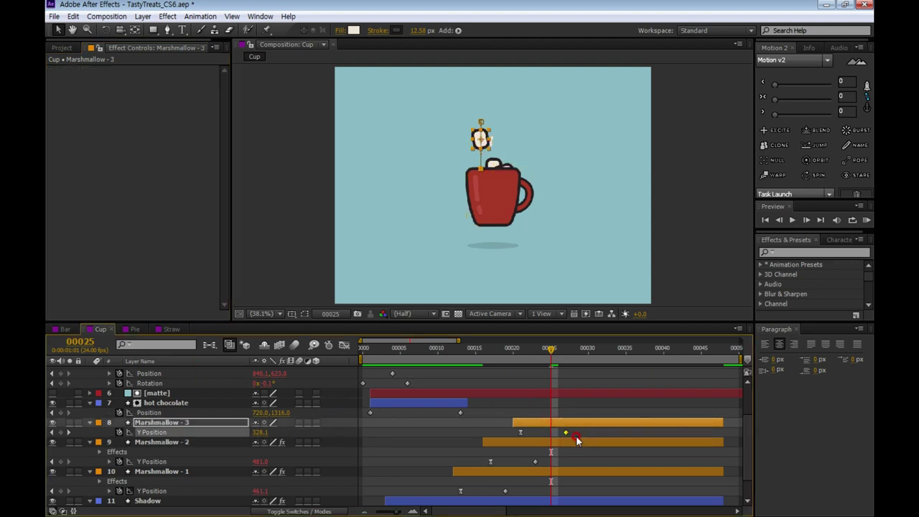
left_click(778, 130)
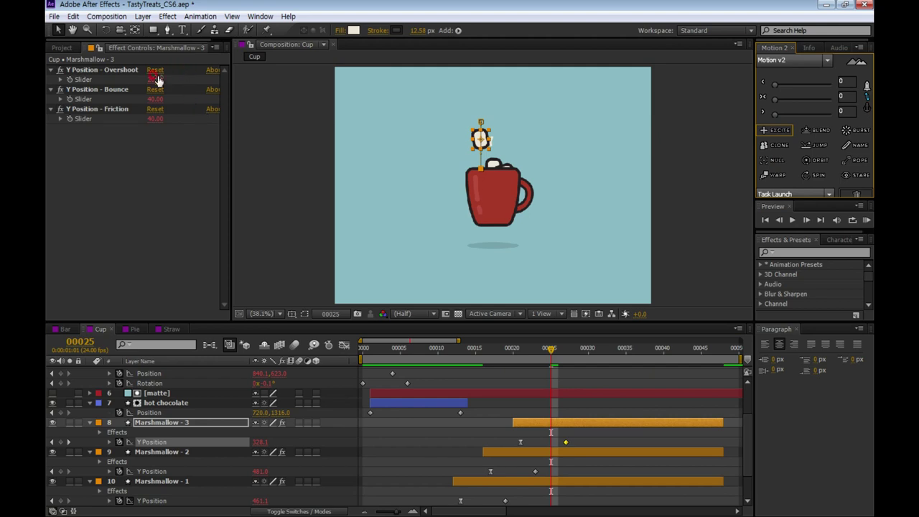
type("0")
key("Return")
left_click(158, 141)
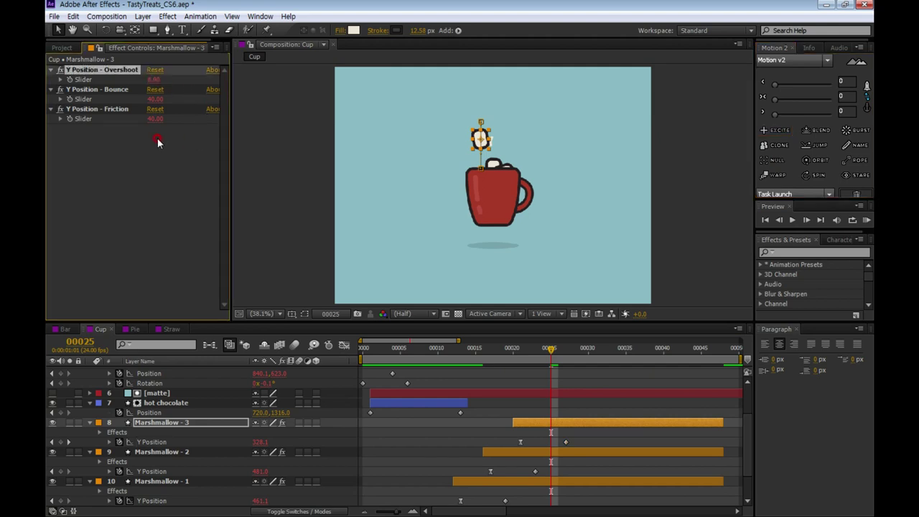
left_click(152, 119)
type("1")
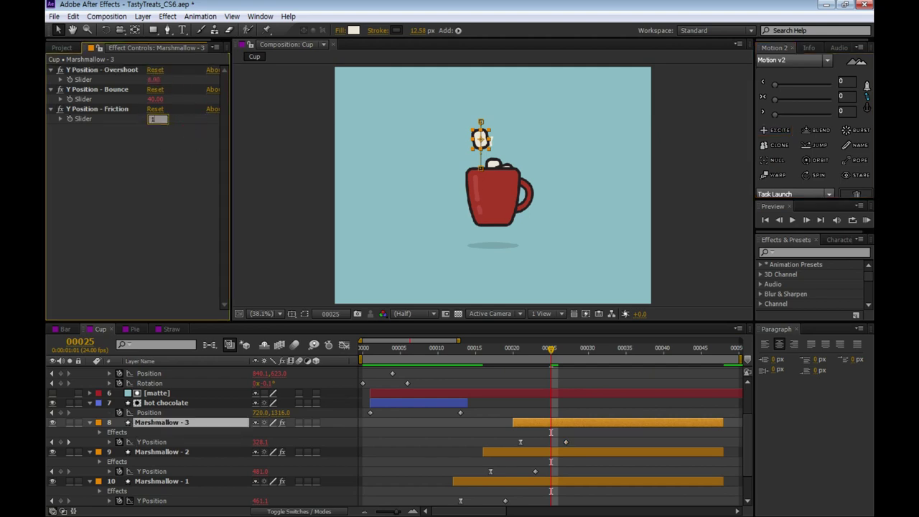
key("Return")
left_click(255, 209)
RAM preview the Cup comp's new bounces, then open the Pie comp.
left_click(616, 433)
key("KP_0")
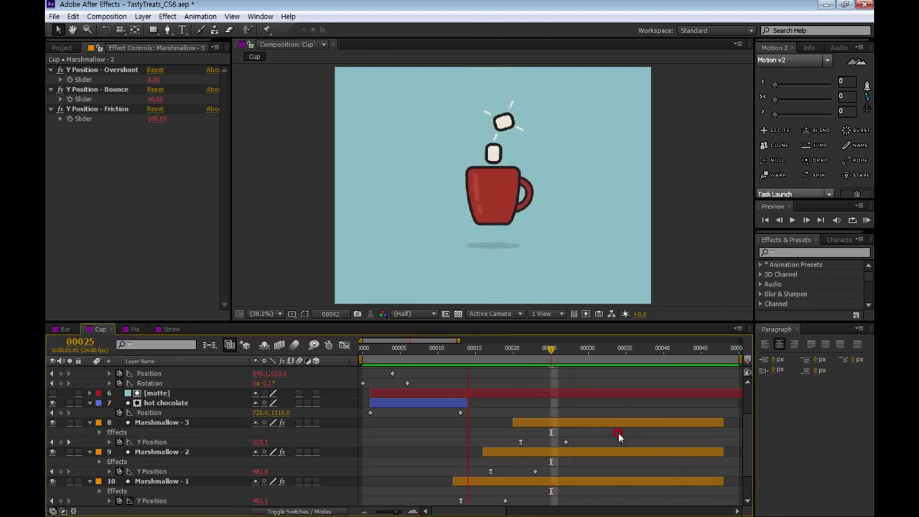
left_click(615, 432)
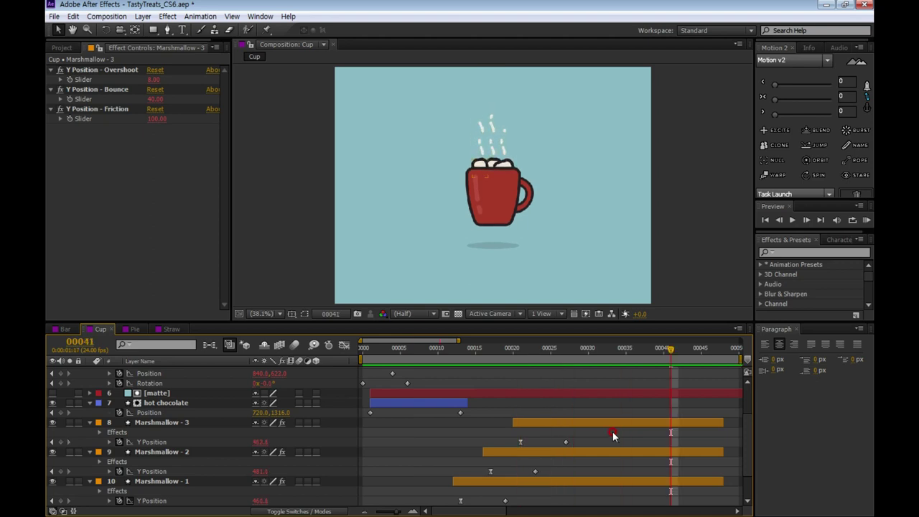
left_click(134, 331)
Apply Excite to the Pie layer's second Scale keyframe and preview the pop.
left_click(154, 439)
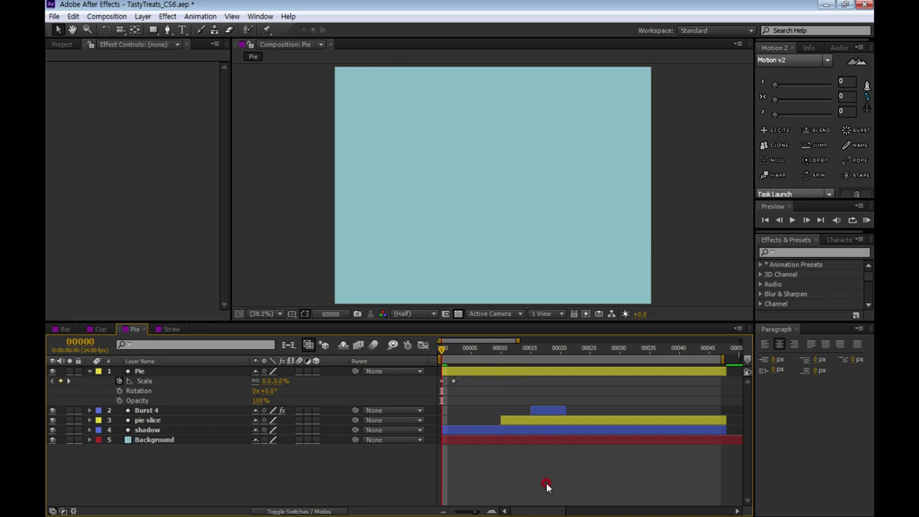
key("space")
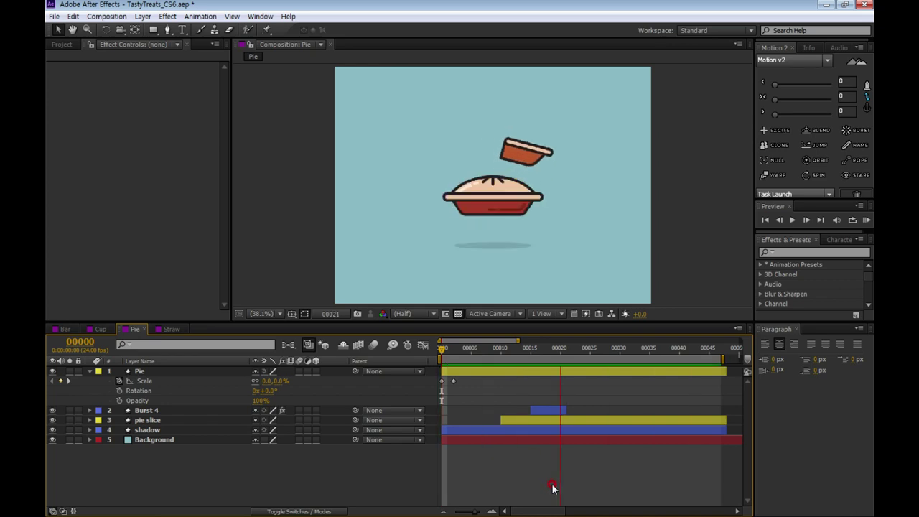
key("space")
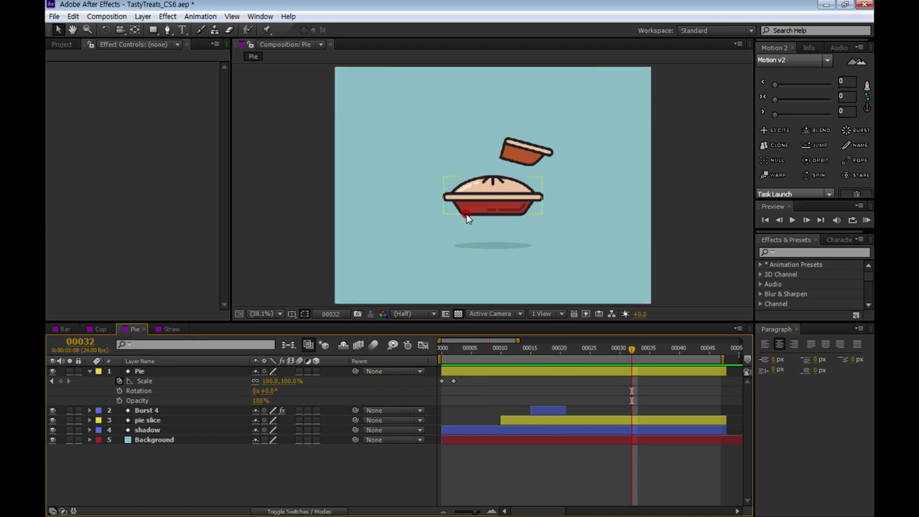
left_click(139, 372)
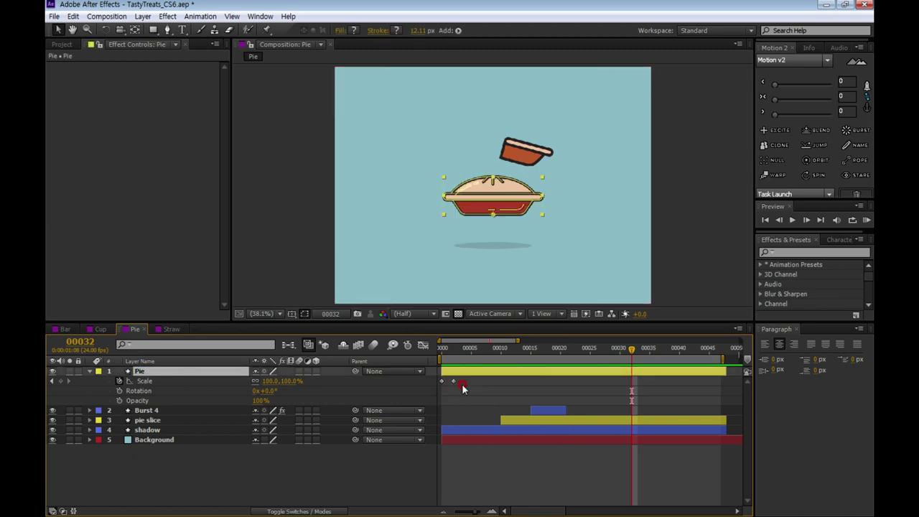
left_click(452, 381)
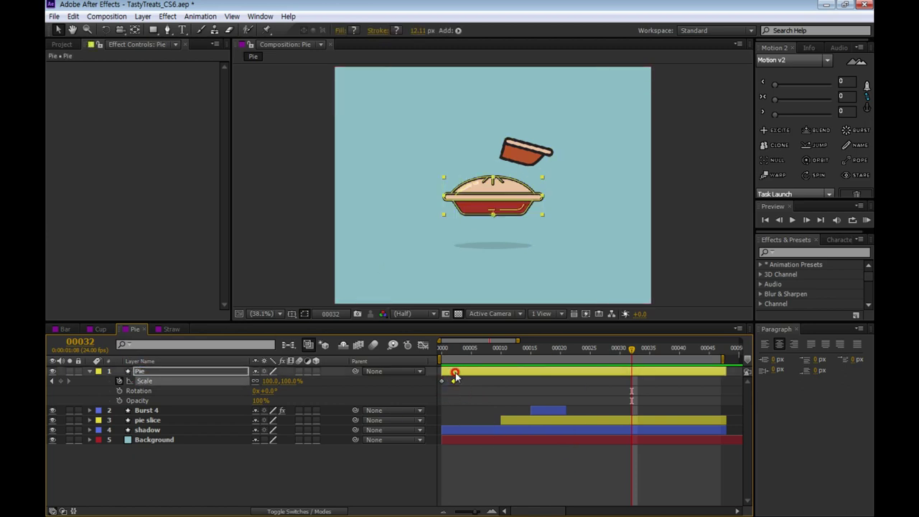
left_click(776, 130)
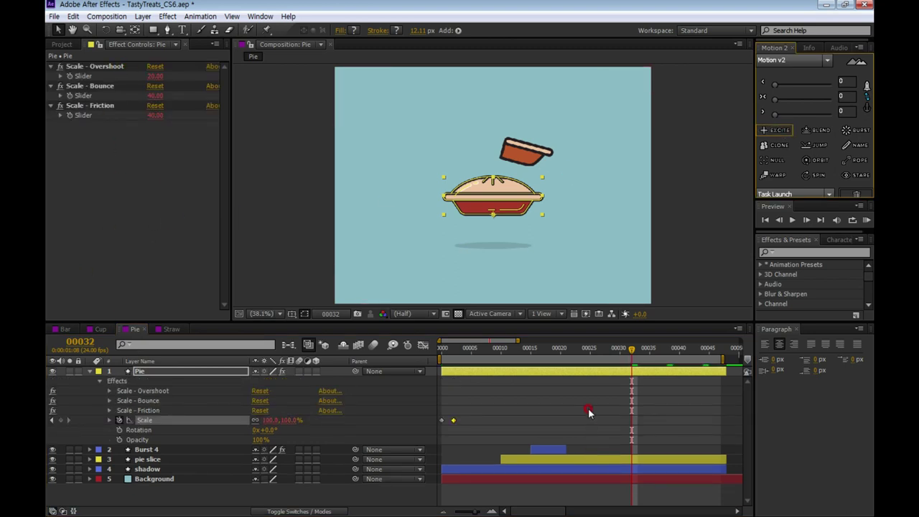
left_click(537, 409)
key("KP_0")
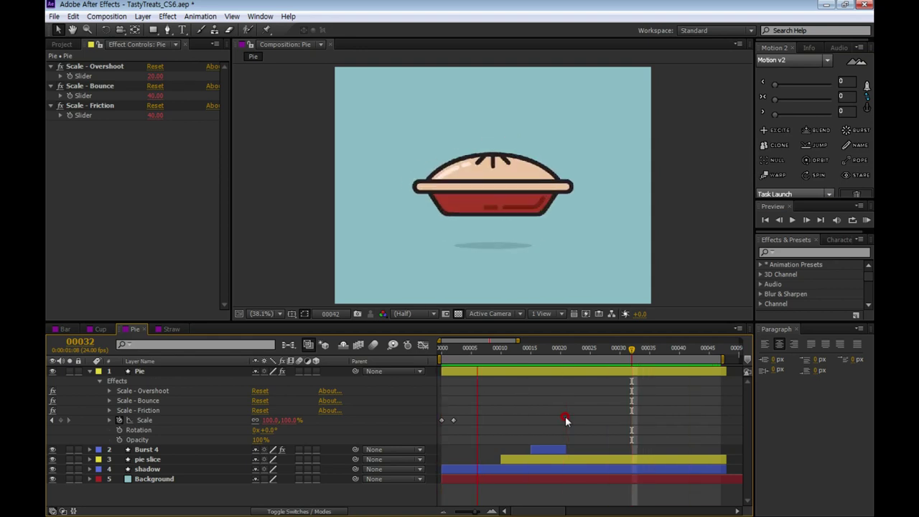
left_click(572, 391)
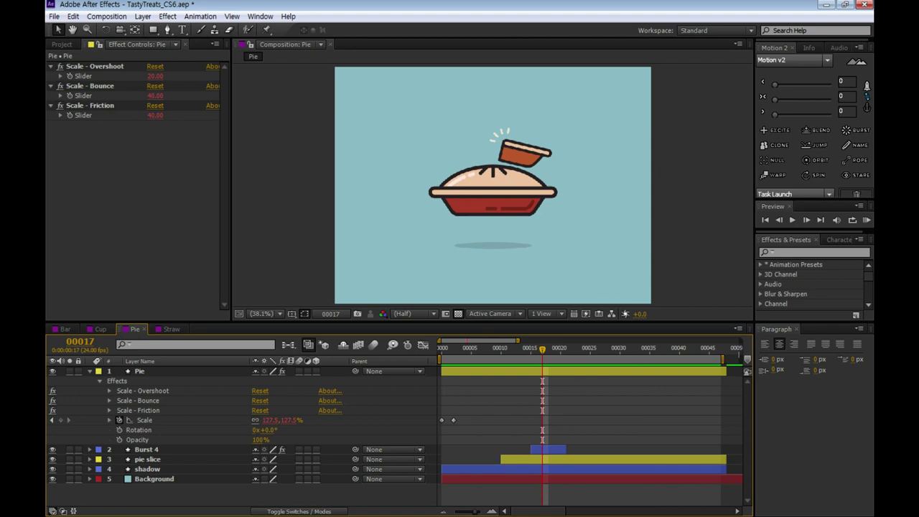
Set the Pie's Scale Bounce to 30 and Friction to 100, then preview.
left_click(311, 328)
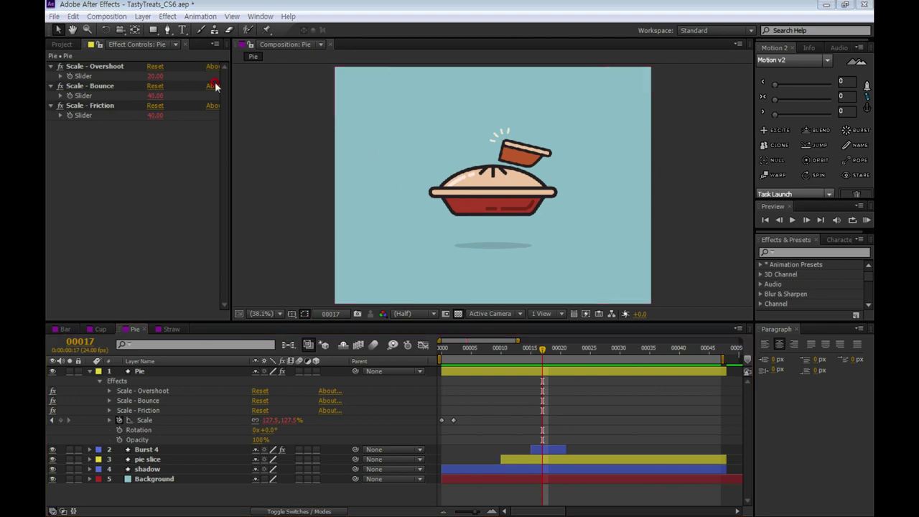
left_click(154, 96)
type("30")
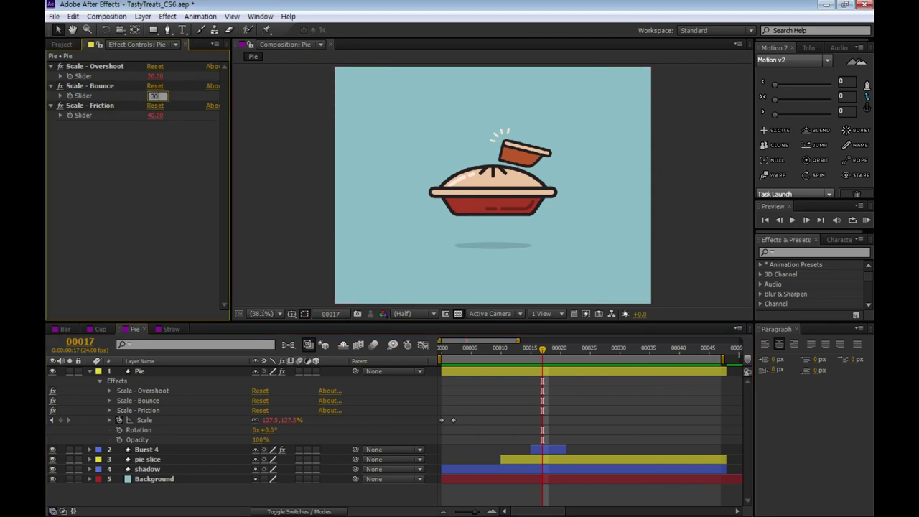
left_click(269, 213)
left_click(154, 119)
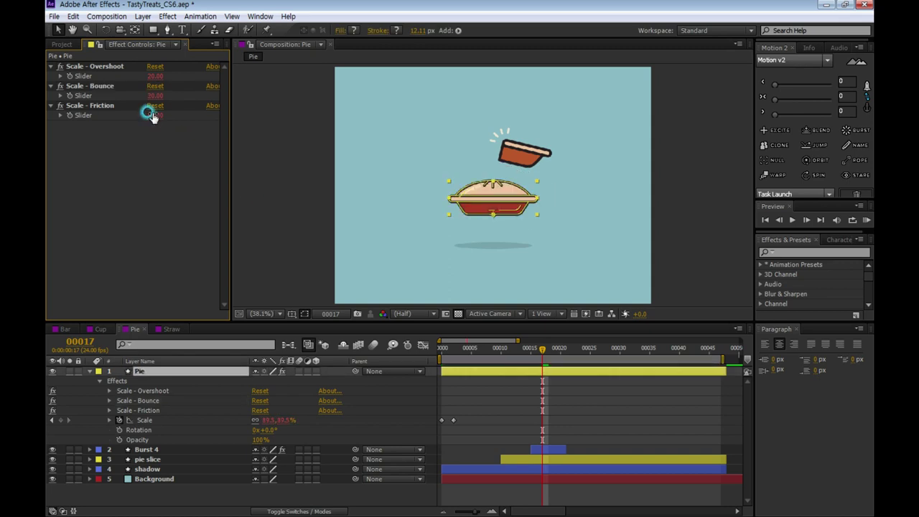
type("100")
left_click(262, 176)
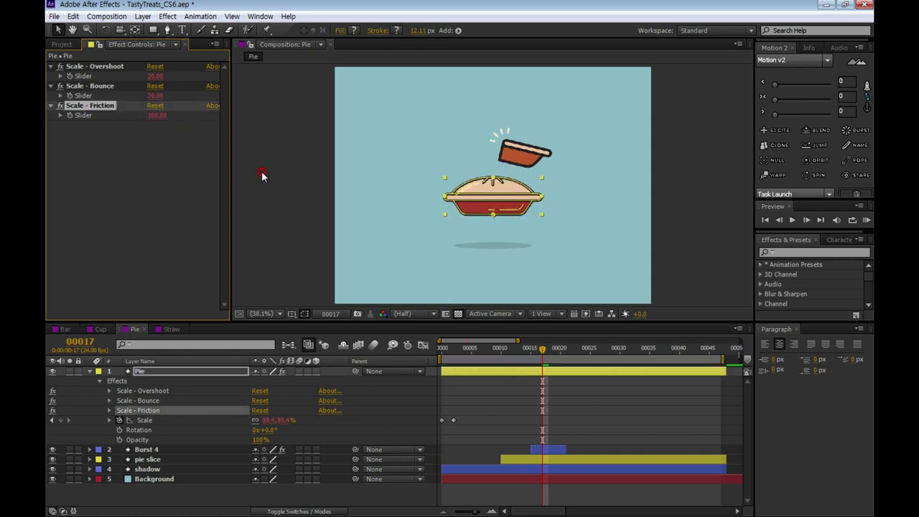
left_click(686, 406)
key("space")
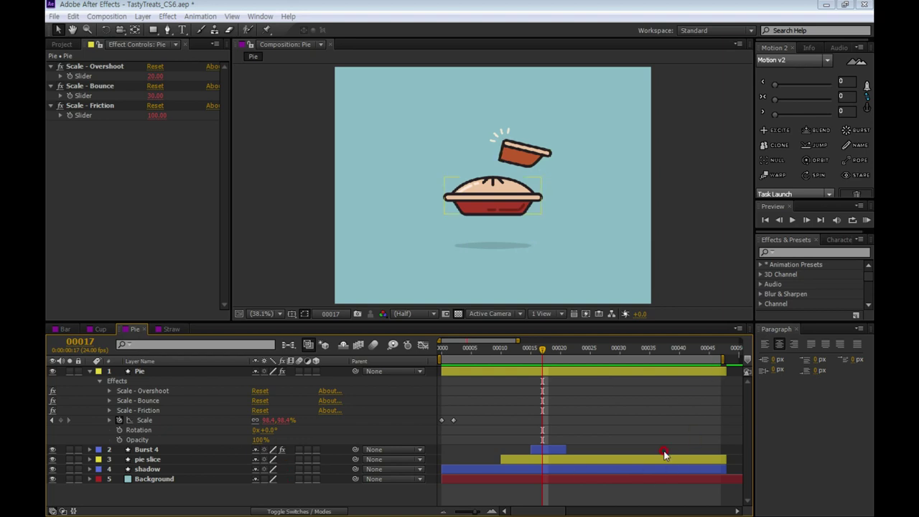
Set the Pie's Scale Overshoot to 15 and preview from the start.
left_click(642, 429)
left_click(155, 76)
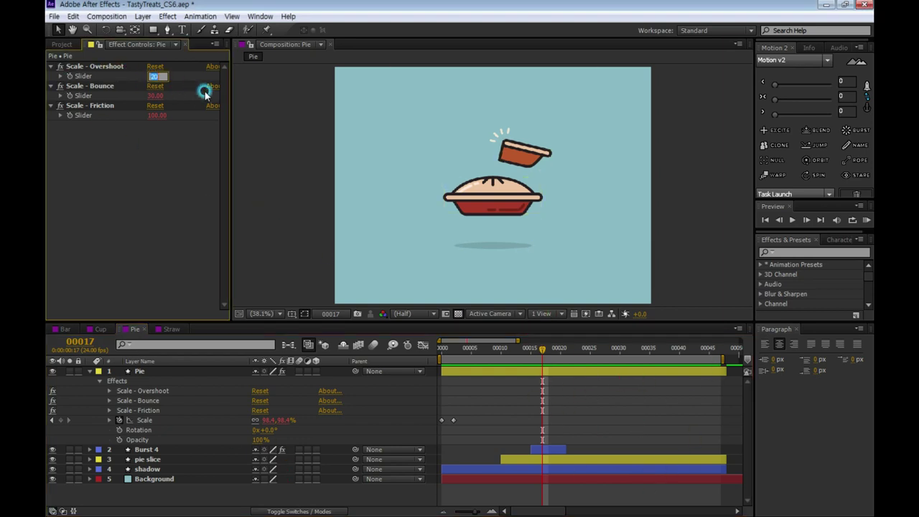
type("15")
key("Return")
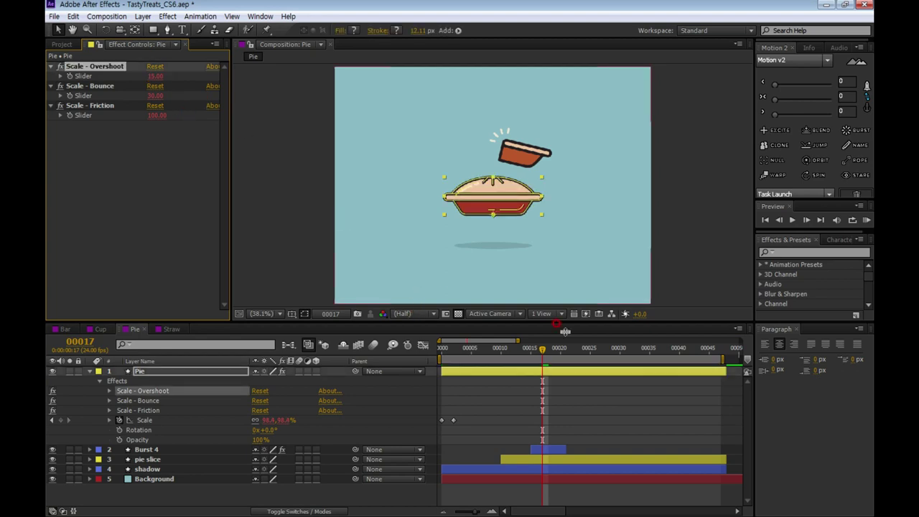
left_click_drag(542, 347, 357, 351)
left_click(599, 416)
key("space")
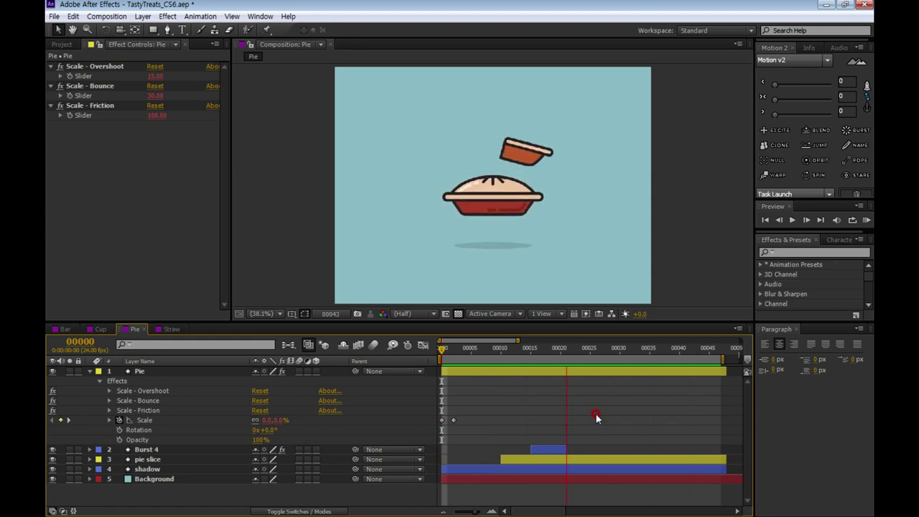
key("space")
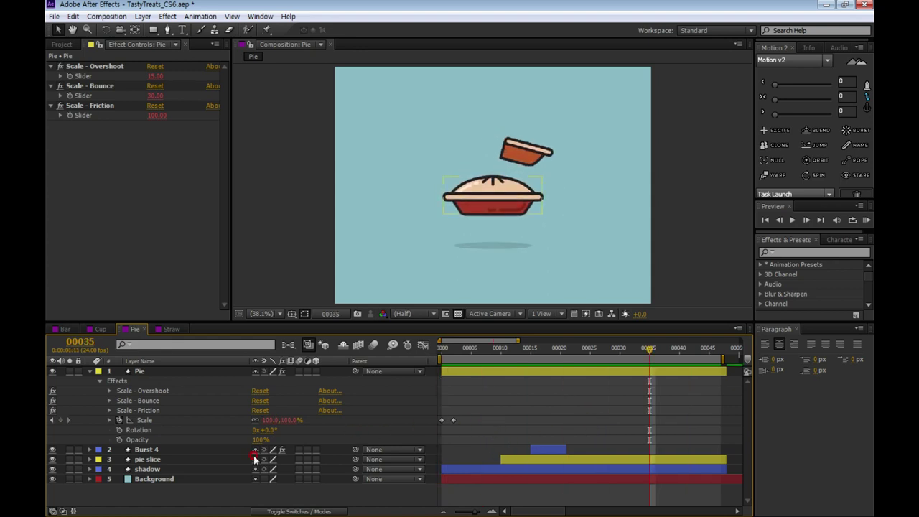
Apply Excite to the shadow layer's second Scale keyframe.
left_click(147, 469)
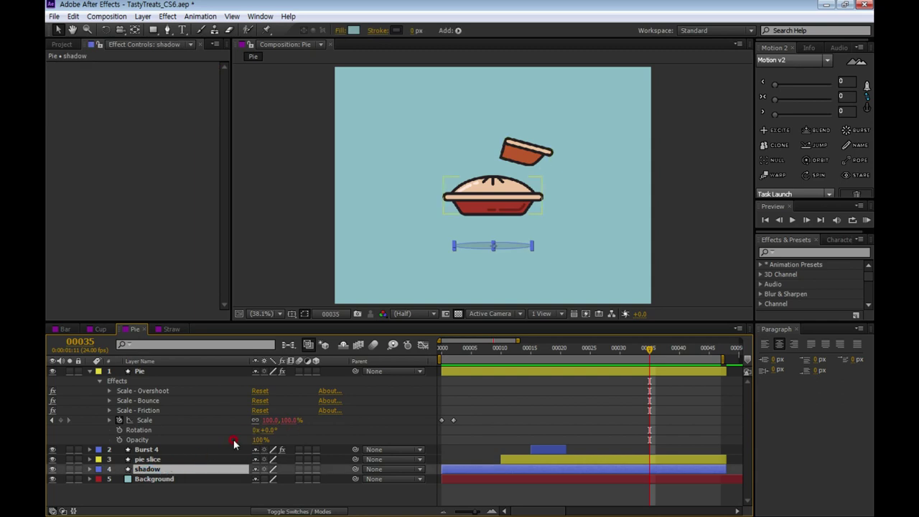
key("s")
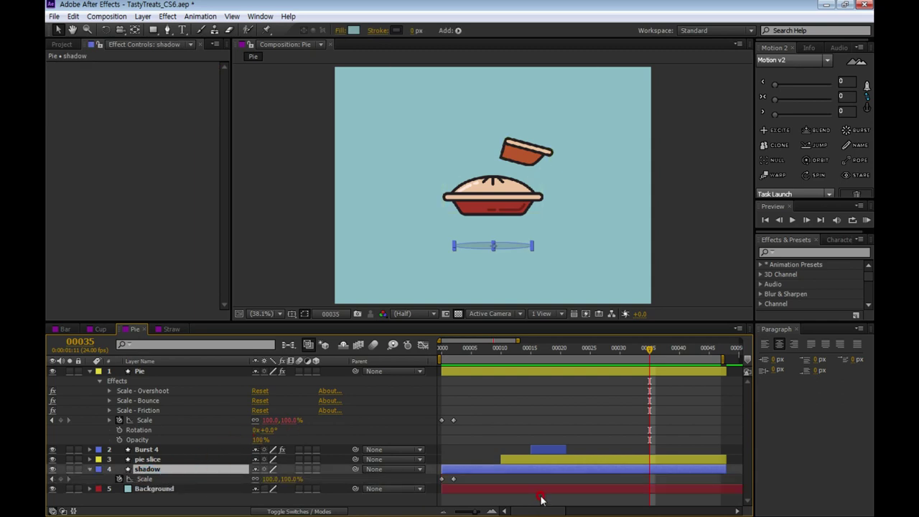
left_click(452, 479)
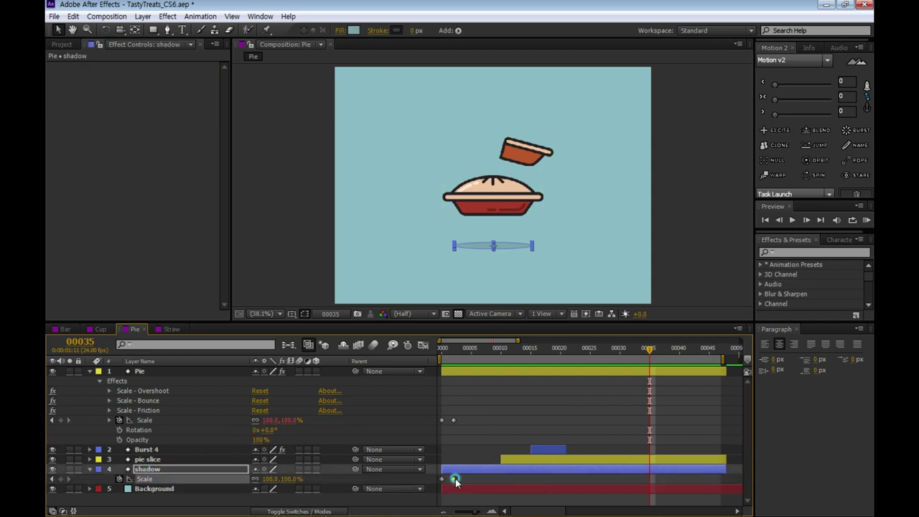
left_click(779, 128)
Set the shadow's Scale Excite to Overshoot 15, Bounce 30 and Friction 100.
left_click(153, 76)
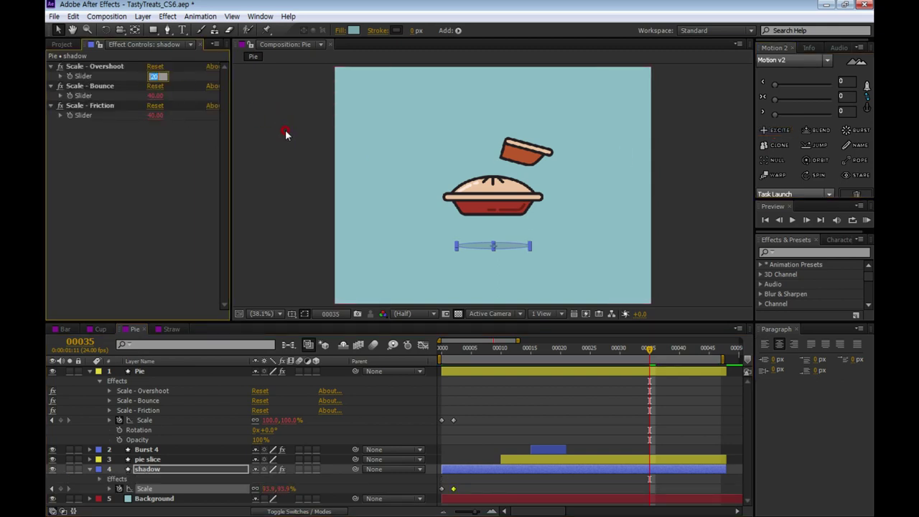
type("15")
key("Return")
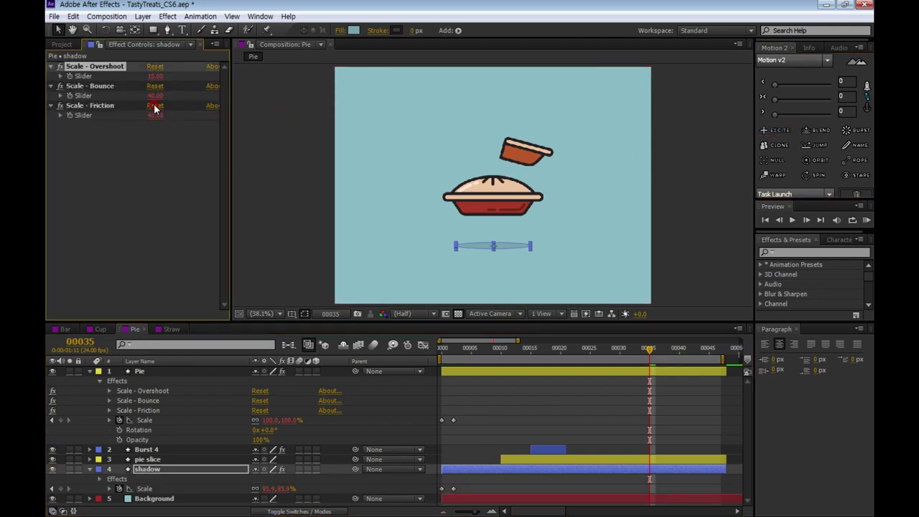
left_click(155, 95)
type("30")
key("Return")
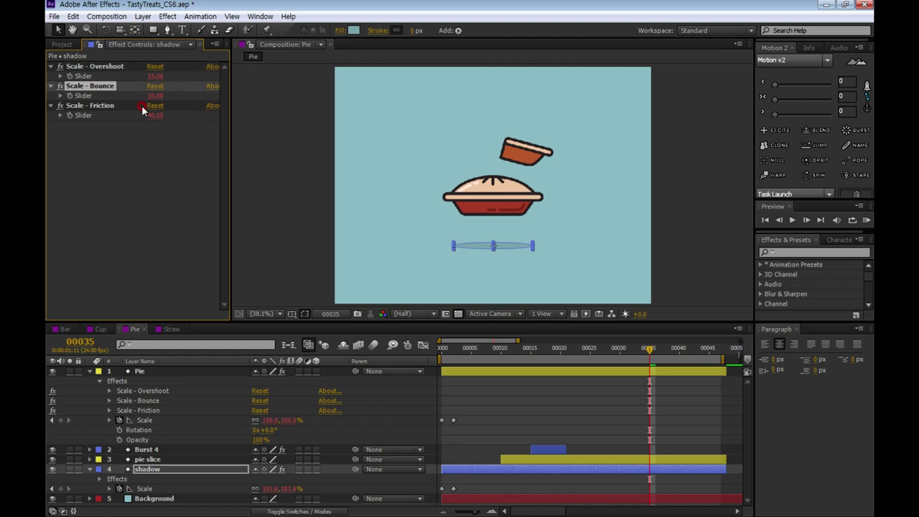
left_click(154, 116)
type("100")
key("Return")
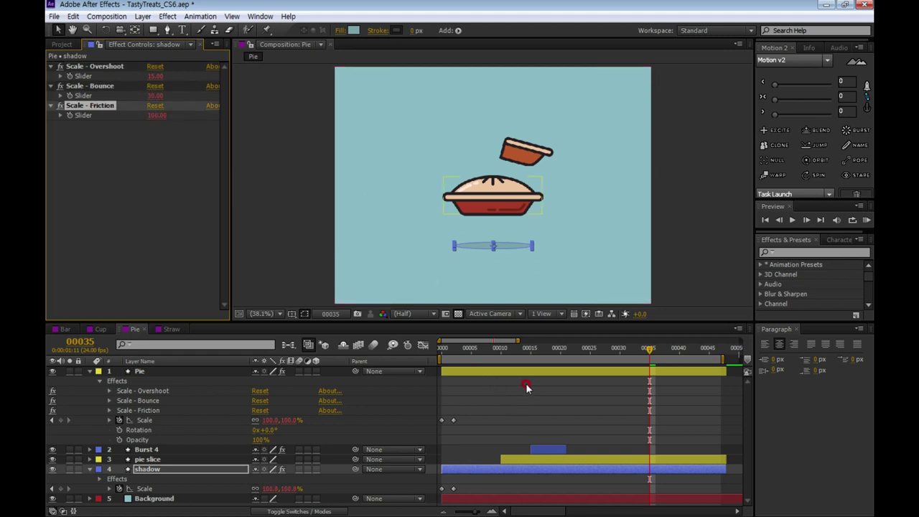
left_click(526, 386)
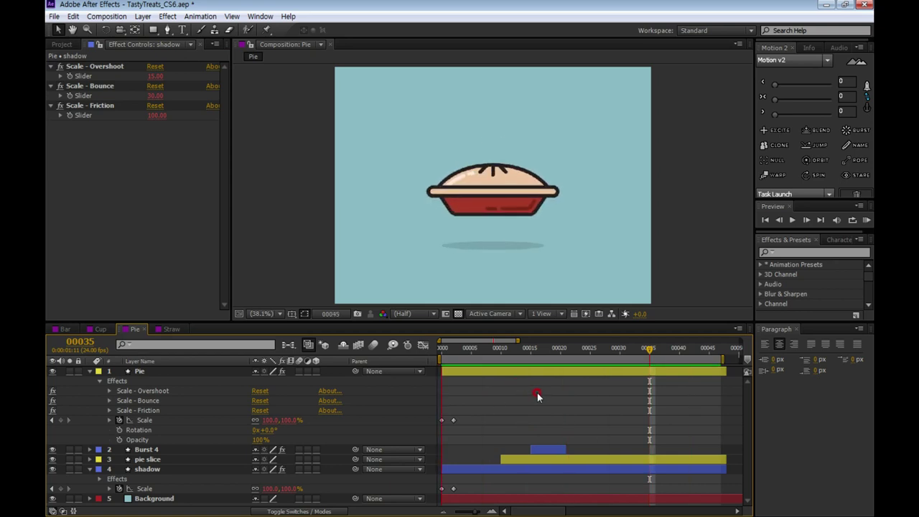
Apply Excite to the pie slice's Position keyframe and preview the bounce.
left_click(141, 460)
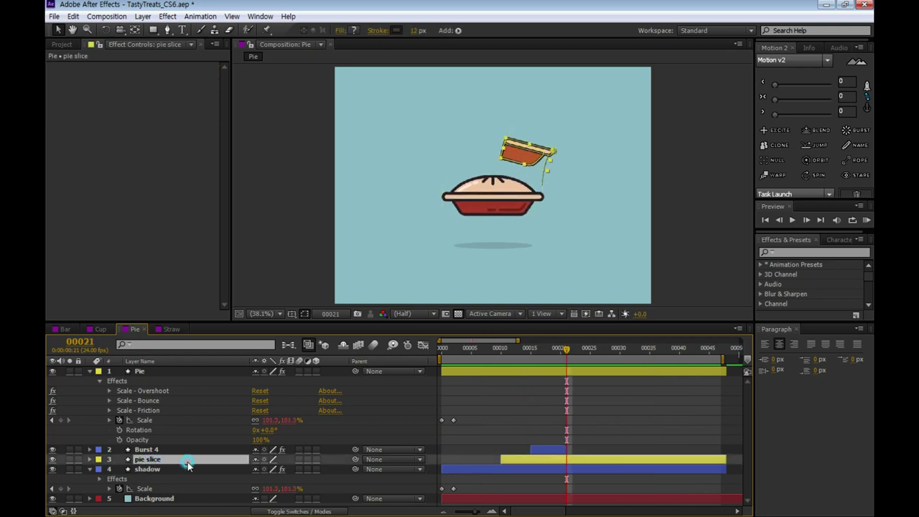
key("u")
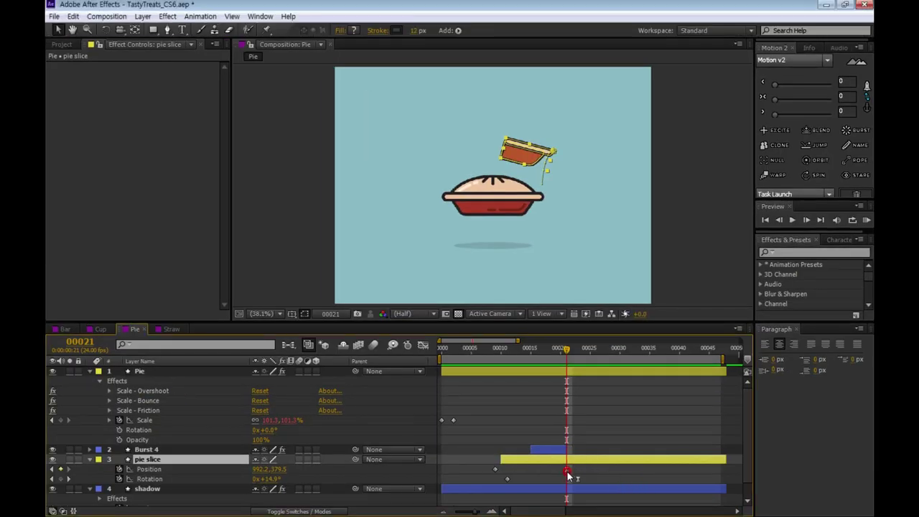
left_click(566, 470)
left_click(578, 479)
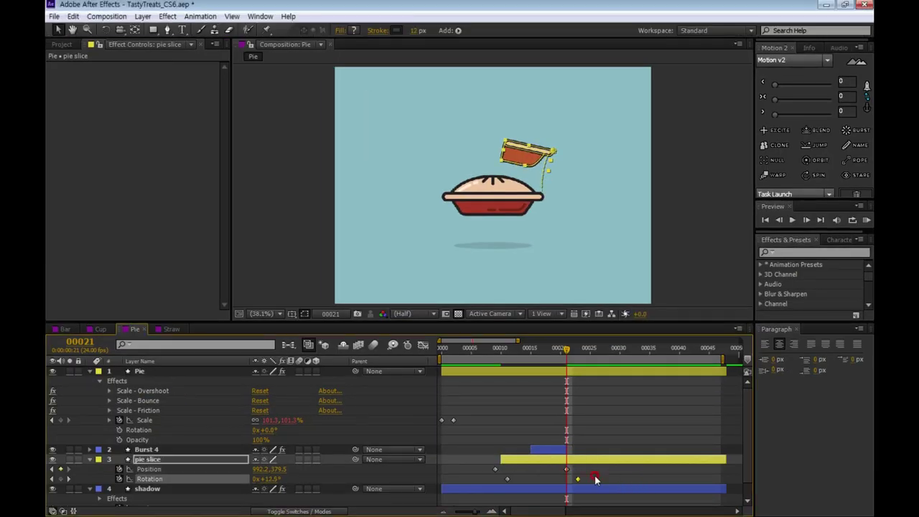
left_click(566, 469)
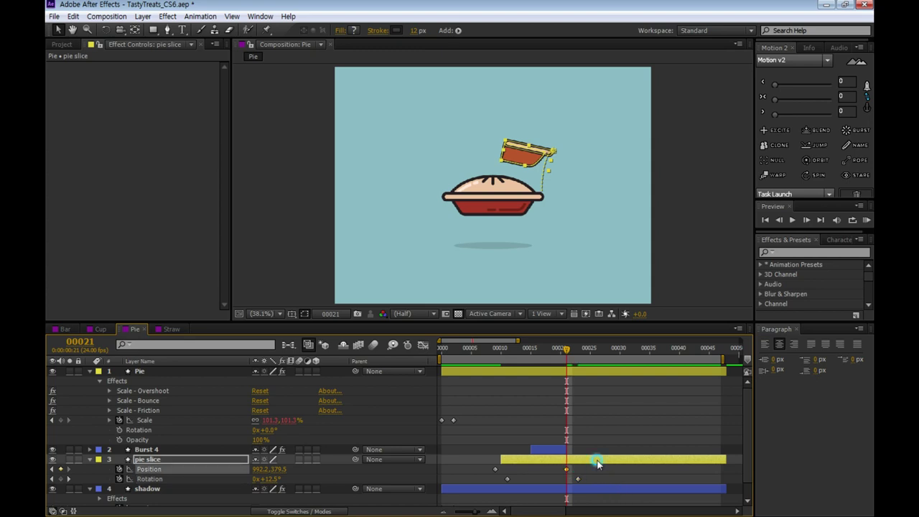
left_click(773, 131)
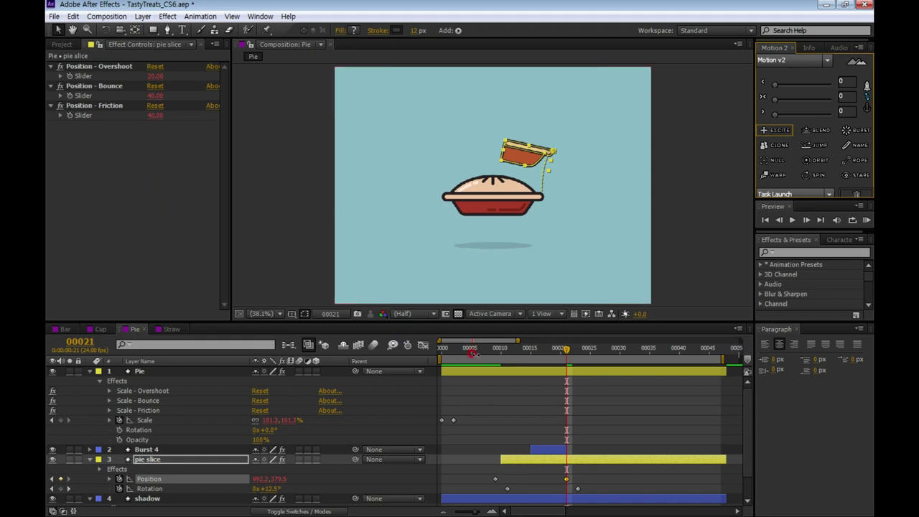
left_click(496, 390)
left_click(519, 402)
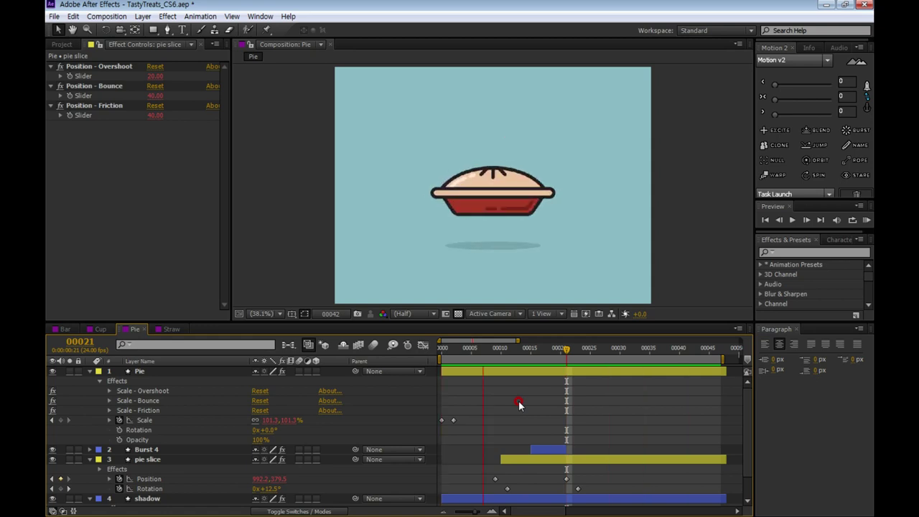
key("space")
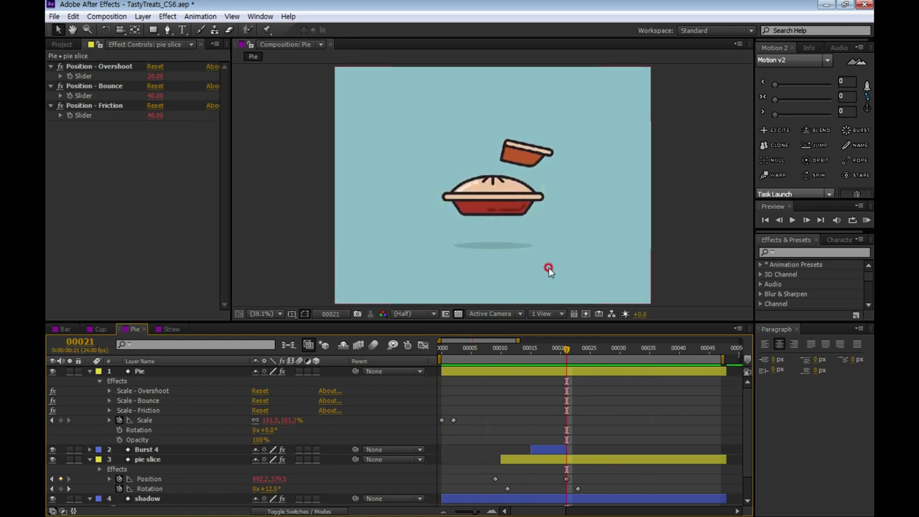
Raise the pie slice's Position Friction to 100 and preview the Pie comp.
left_click(272, 138)
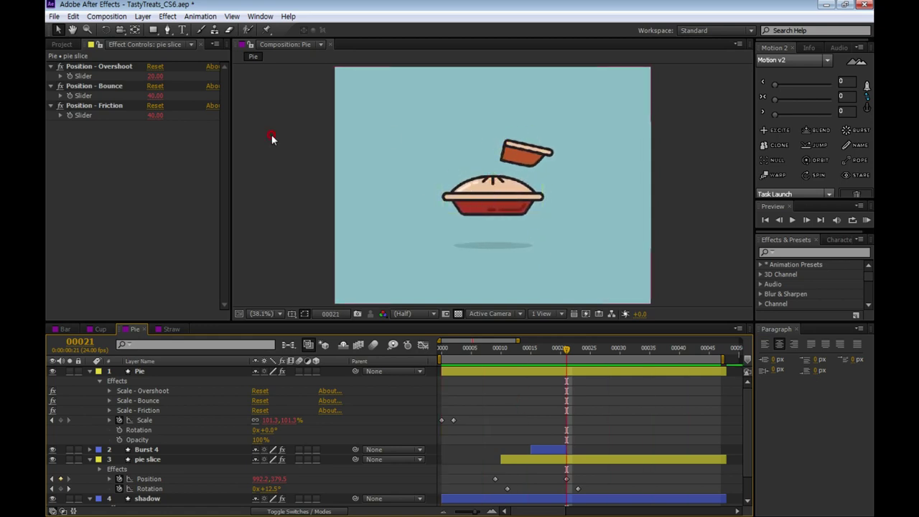
left_click(153, 116)
type("100")
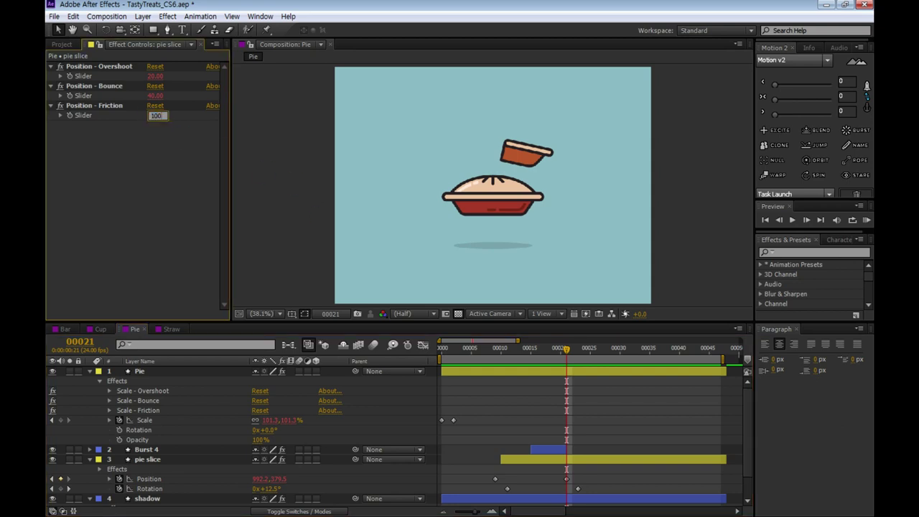
key("Return")
left_click(517, 372)
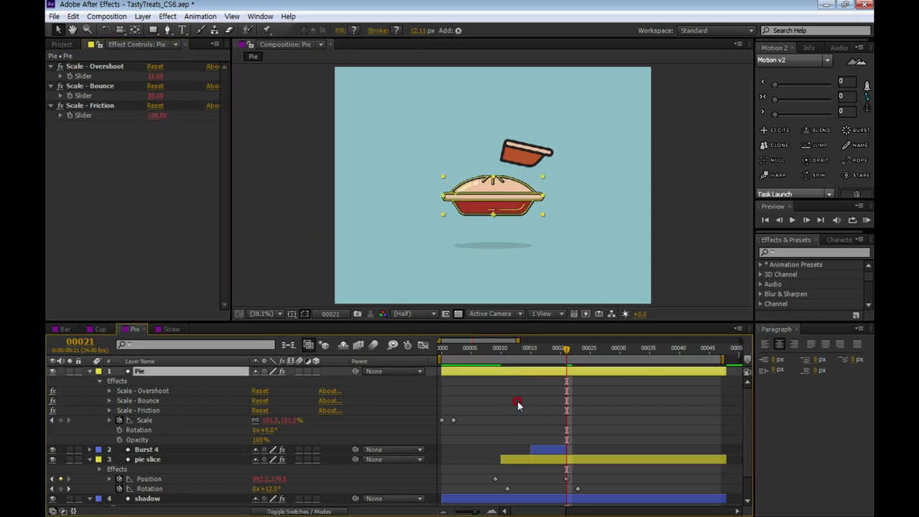
left_click(519, 406)
key("space")
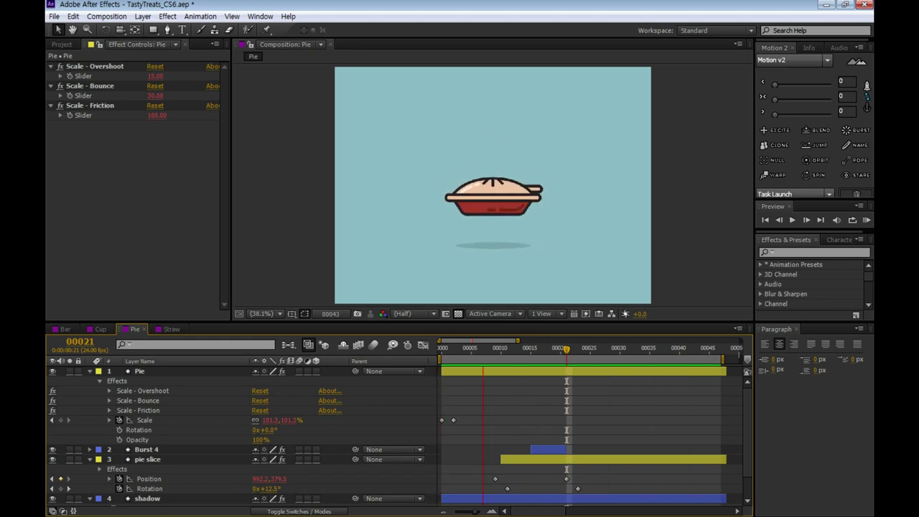
key("space")
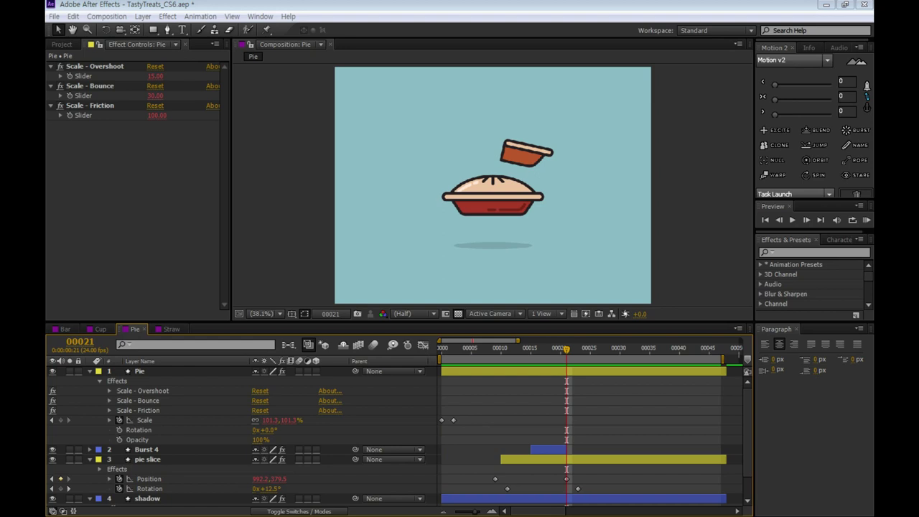
left_click(623, 260)
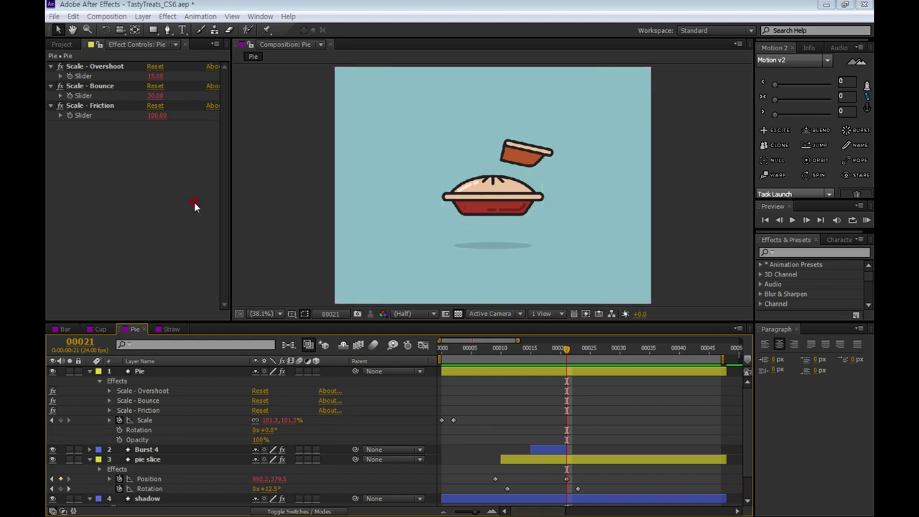
Set the pie slice's Position Excite to Overshoot 15 and Bounce 30.
left_click(147, 459)
left_click(154, 76)
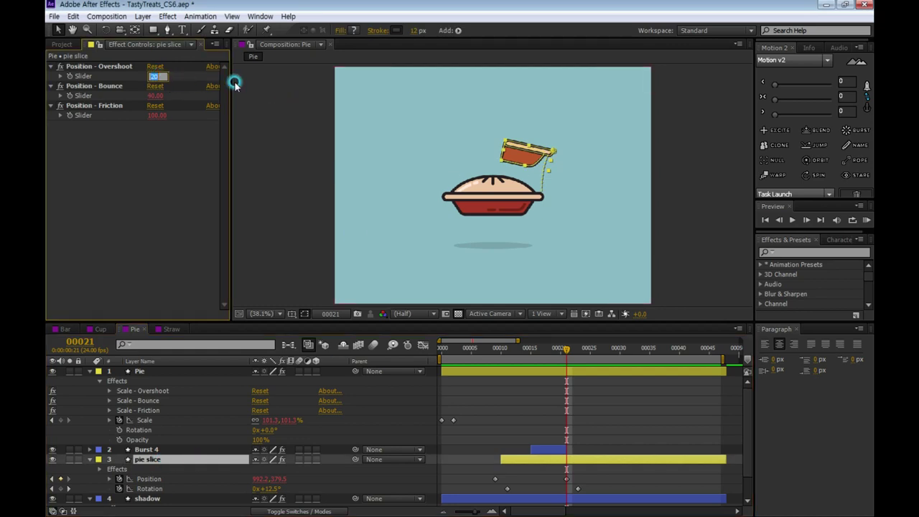
type("15")
key("Return")
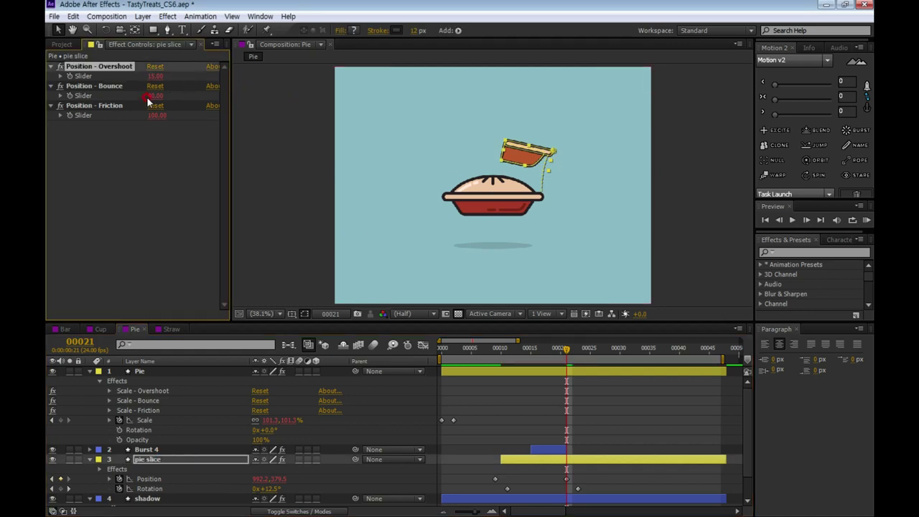
left_click(157, 97)
type("30")
key("Return")
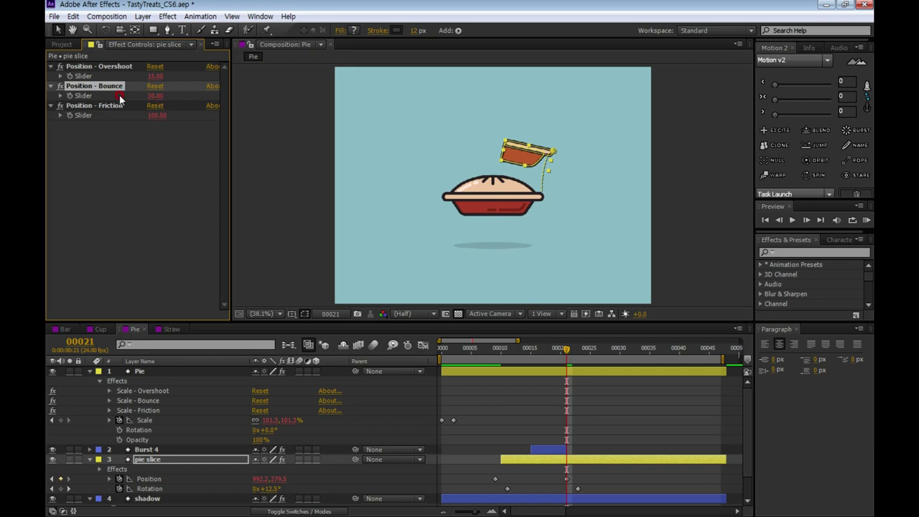
left_click(564, 493)
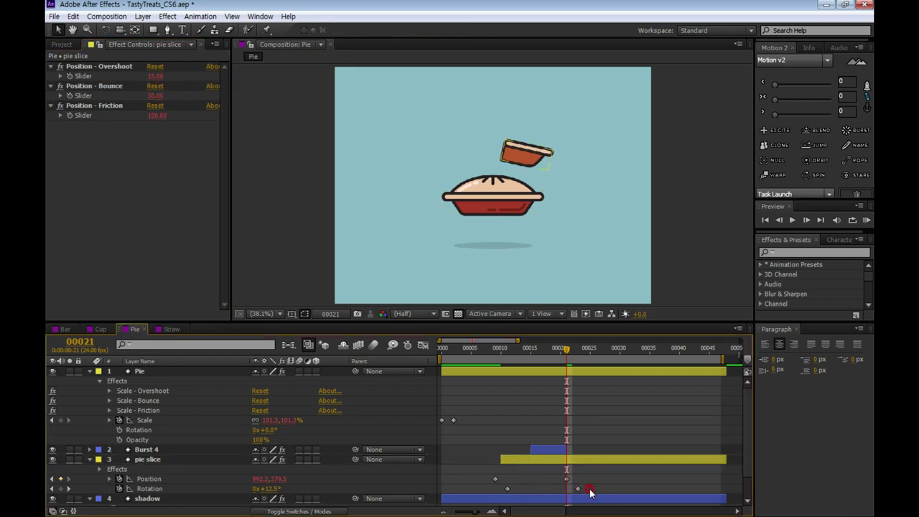
Add Excite to the slice's last Rotation keyframe with Friction 100, then preview the Pie comp.
left_click(578, 489)
left_click(776, 130)
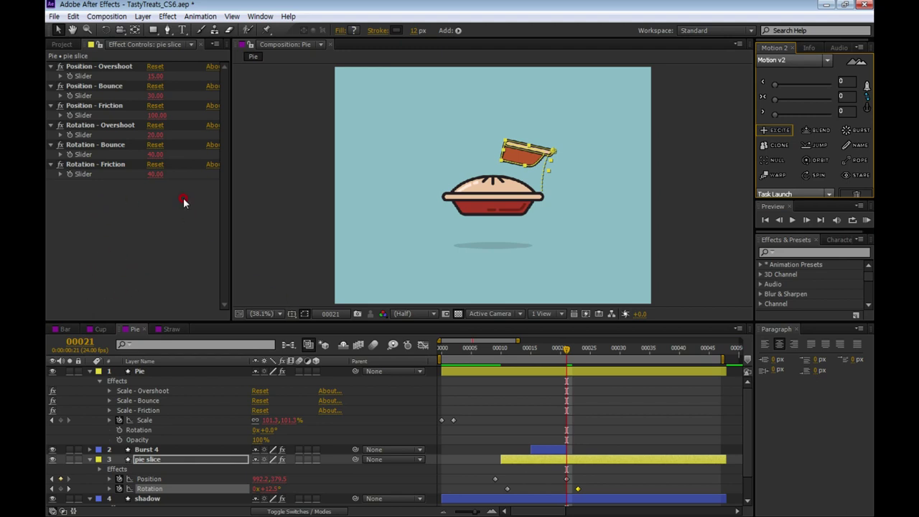
left_click(153, 180)
type("1")
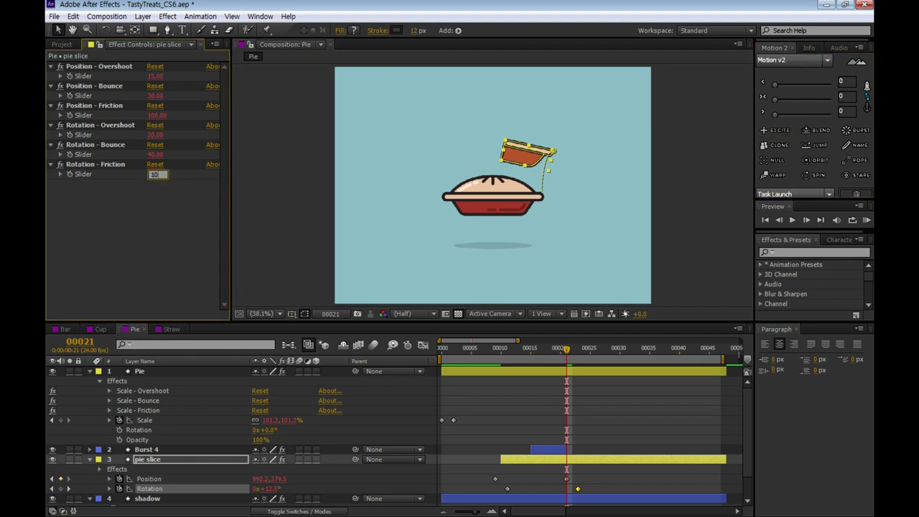
type("0")
key("Return")
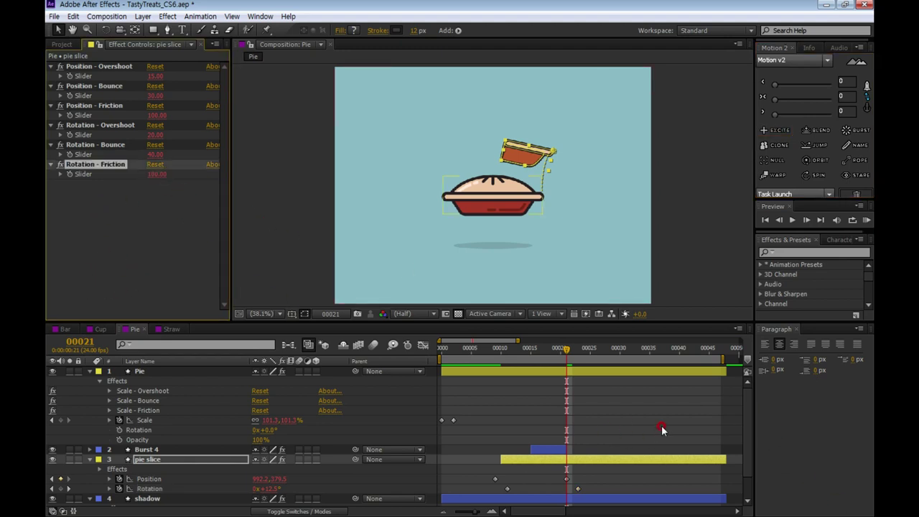
left_click(663, 429)
key("KP_0")
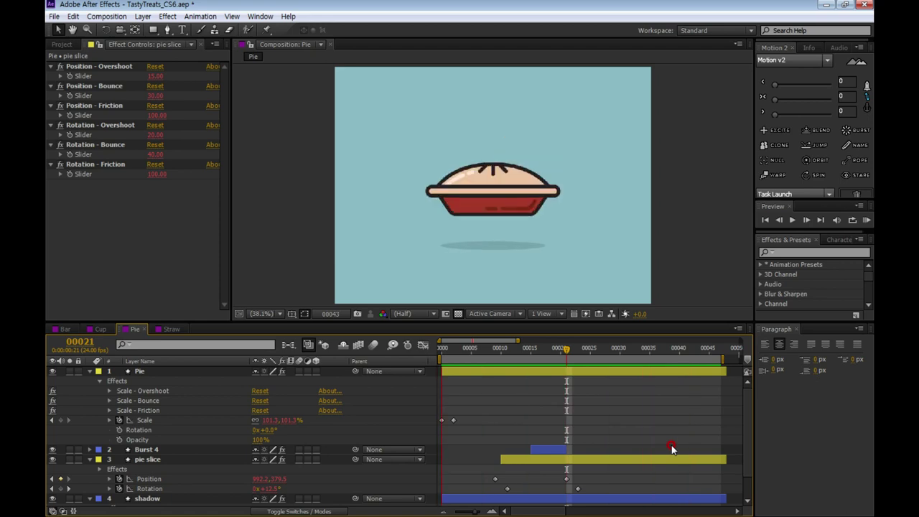
left_click(654, 421)
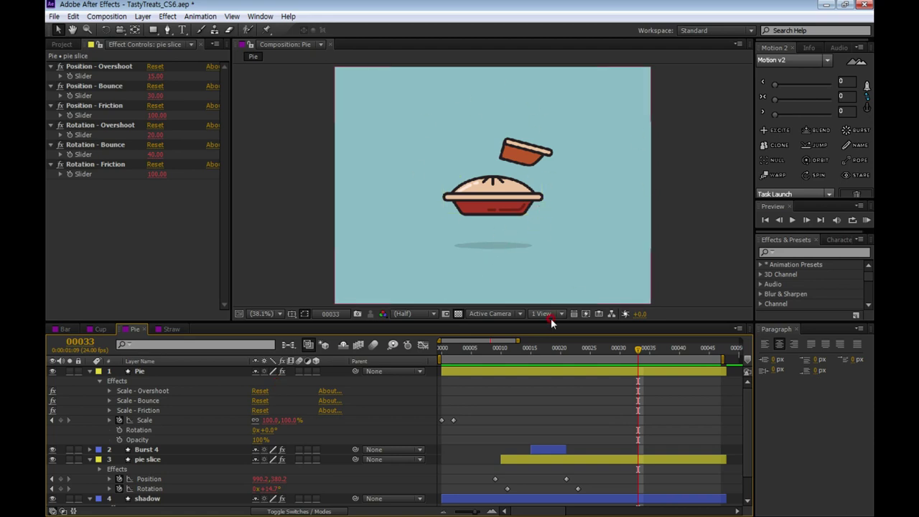
left_click(543, 373)
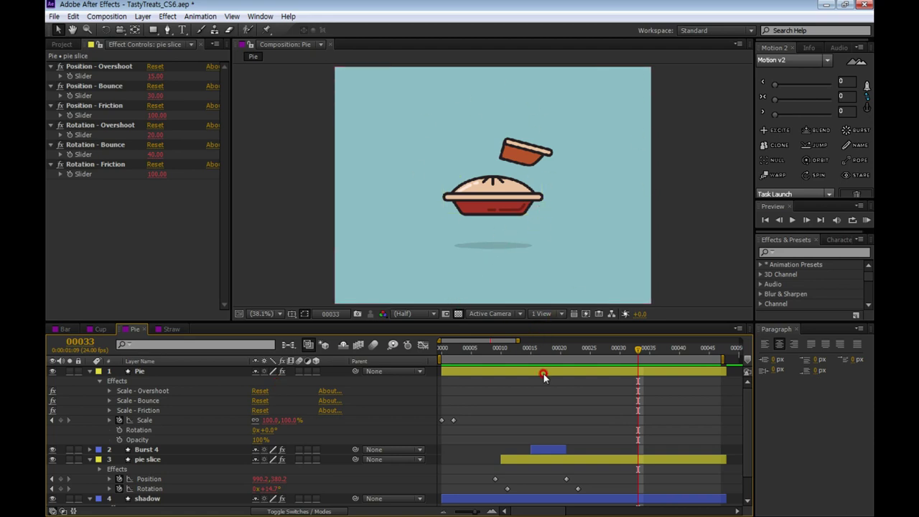
Open the Straw comp and preview its current animation.
left_click(170, 329)
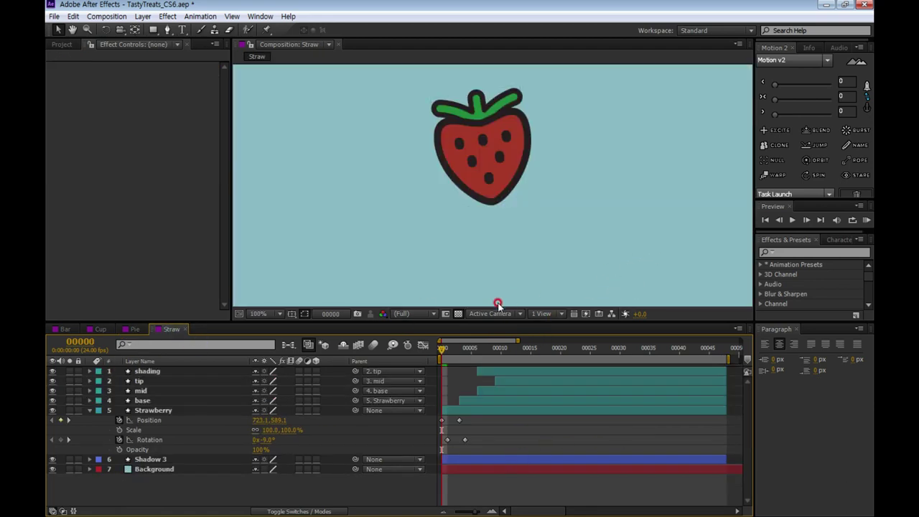
left_click(523, 426)
key("space")
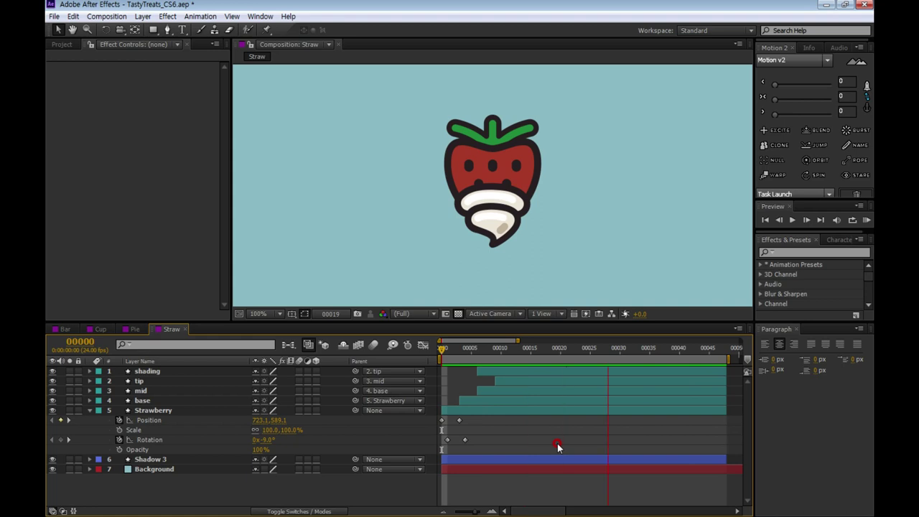
key("space")
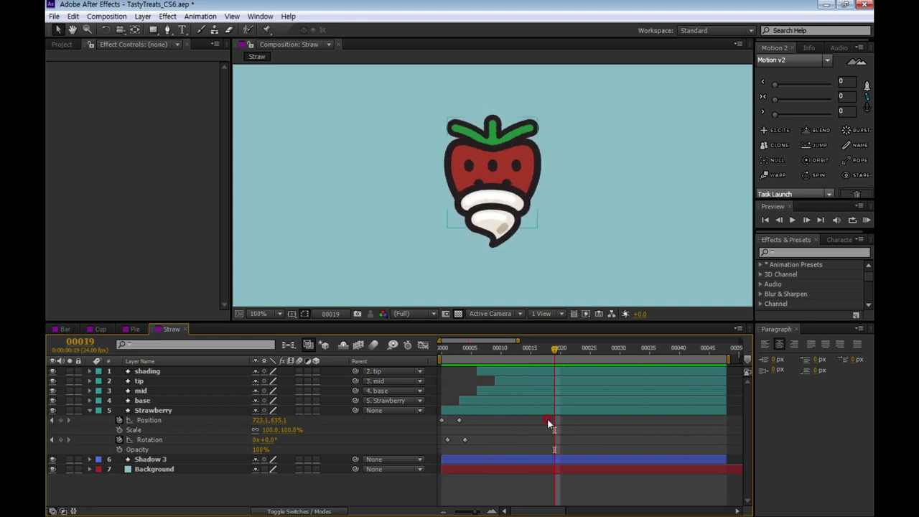
Reposition the shading layer's anchor point and check the tip, mid, base and Strawberry layers.
left_click(156, 372)
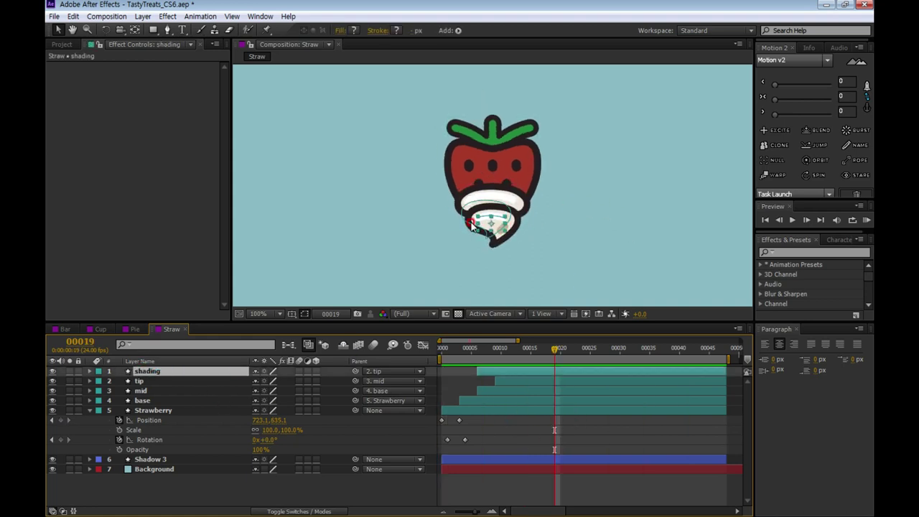
left_click_drag(471, 224, 486, 222)
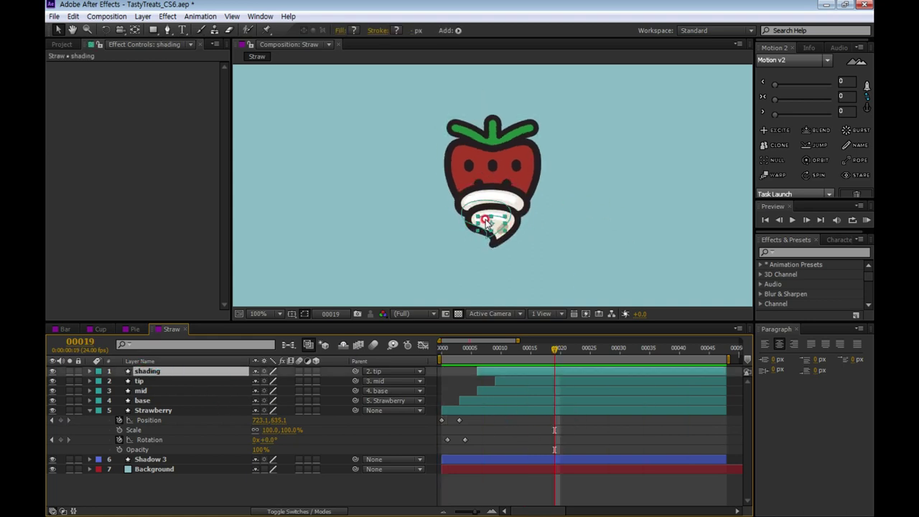
left_click(141, 381)
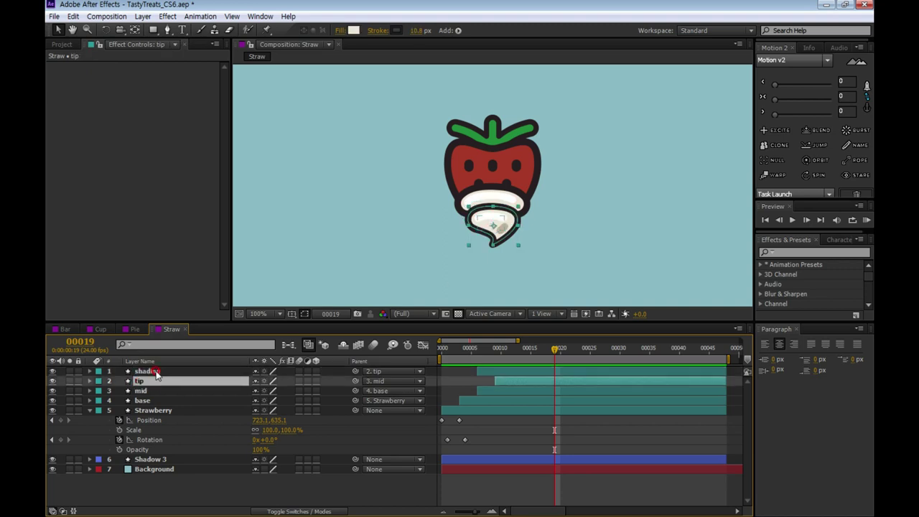
left_click(148, 394)
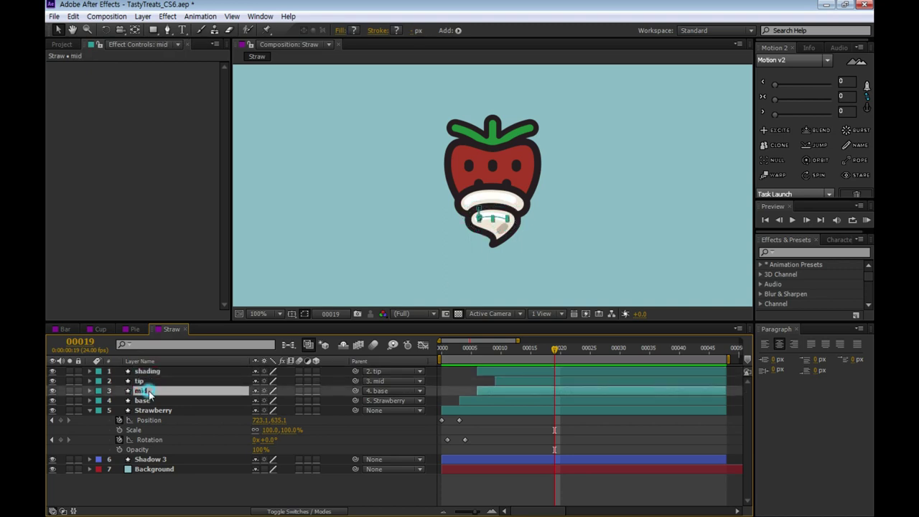
left_click(160, 400)
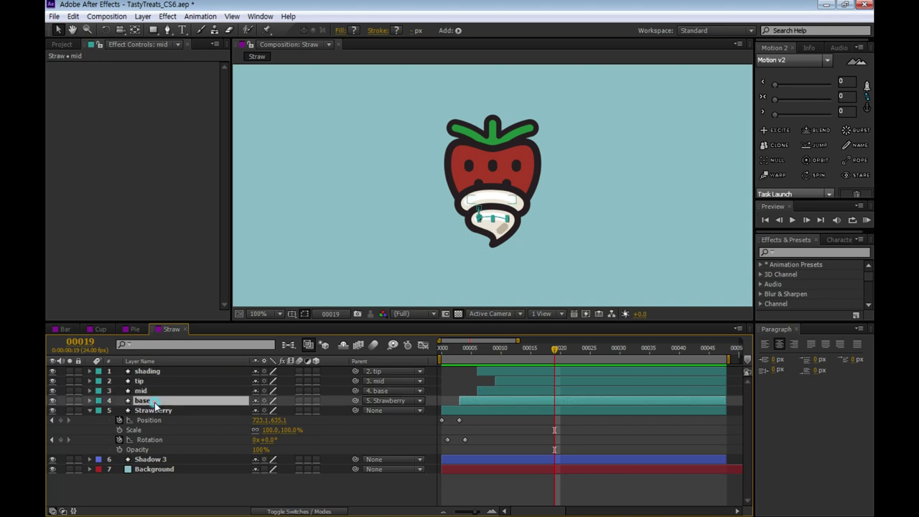
left_click(163, 411)
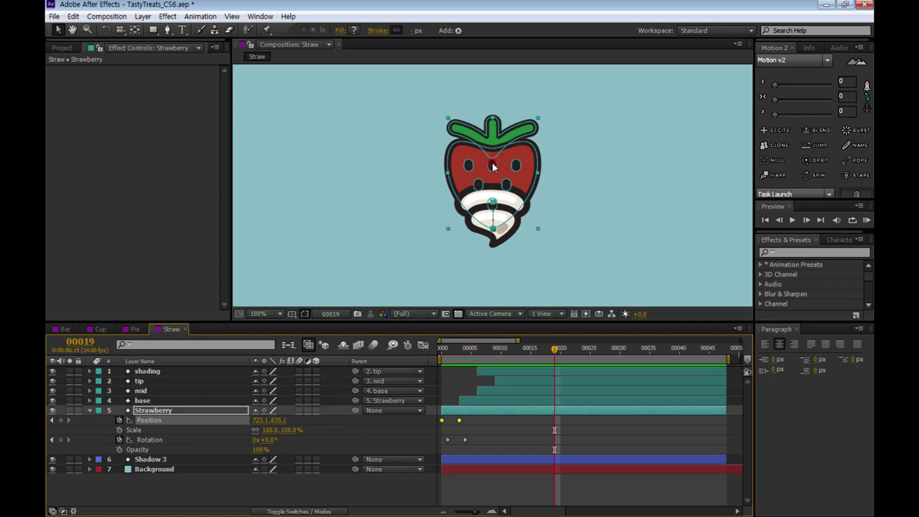
Apply Excite to the Strawberry layer's Position keyframe and preview the bounce.
left_click(454, 60)
left_click(497, 429)
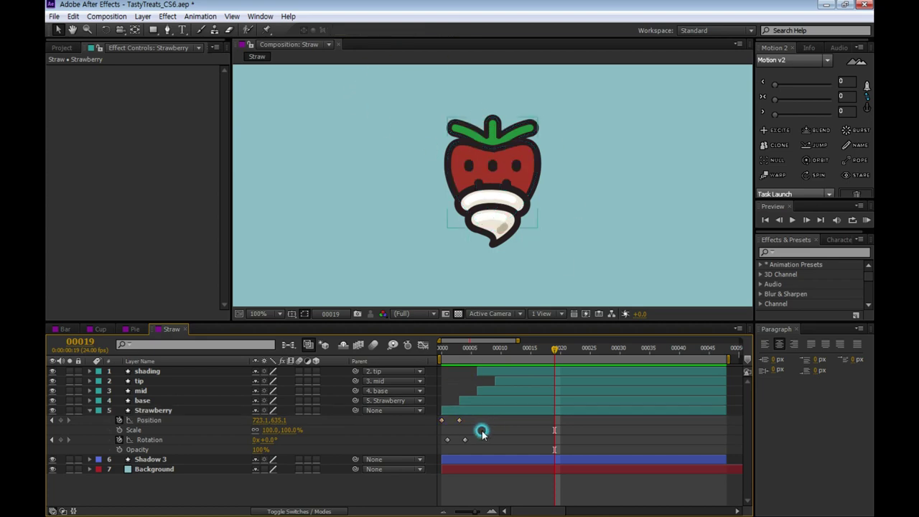
left_click(457, 422)
left_click(455, 412)
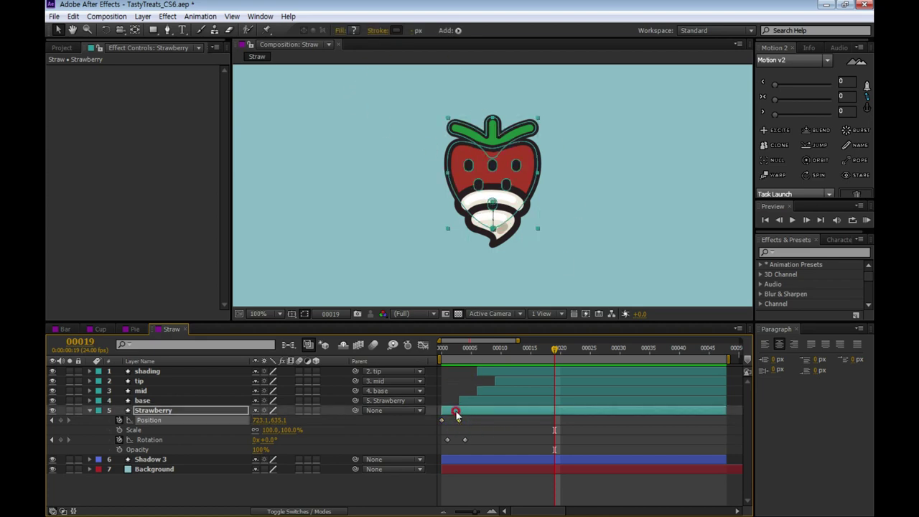
left_click(784, 160)
left_click(566, 463)
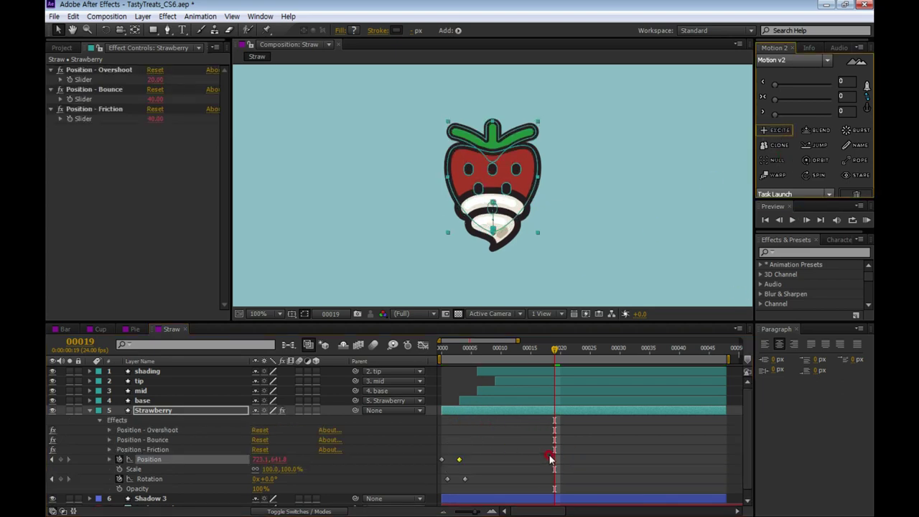
left_click(480, 474)
key("space")
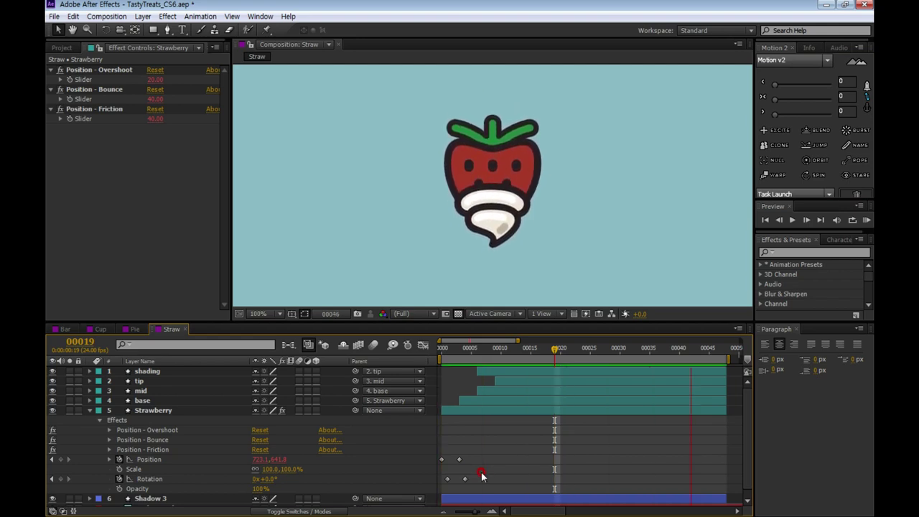
key("space")
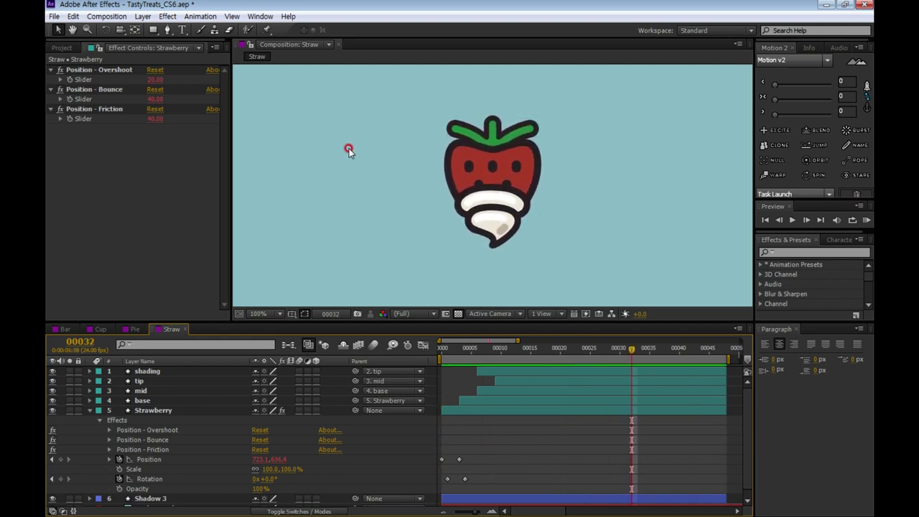
Raise the Strawberry's Position - Friction to 100 and preview the adjusted bounce.
left_click(150, 119)
type("1")
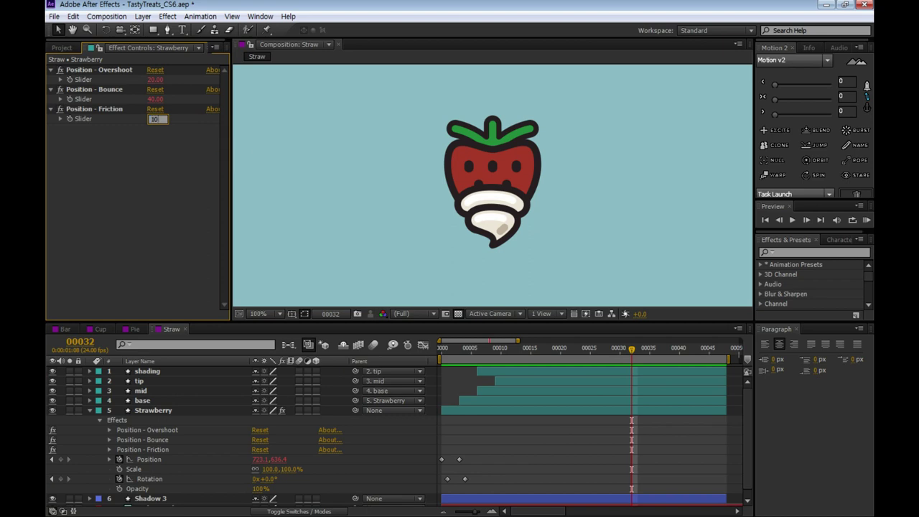
type("0")
key("Return")
left_click(584, 461)
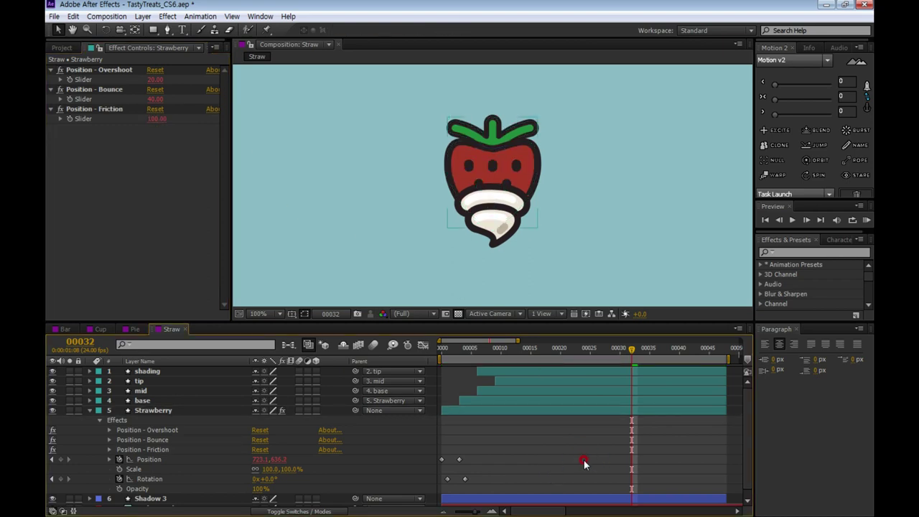
key("space")
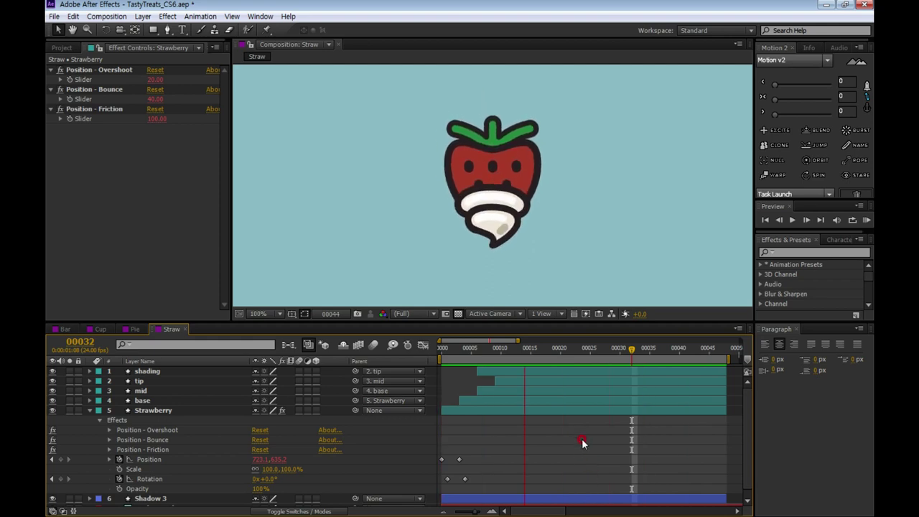
key("space")
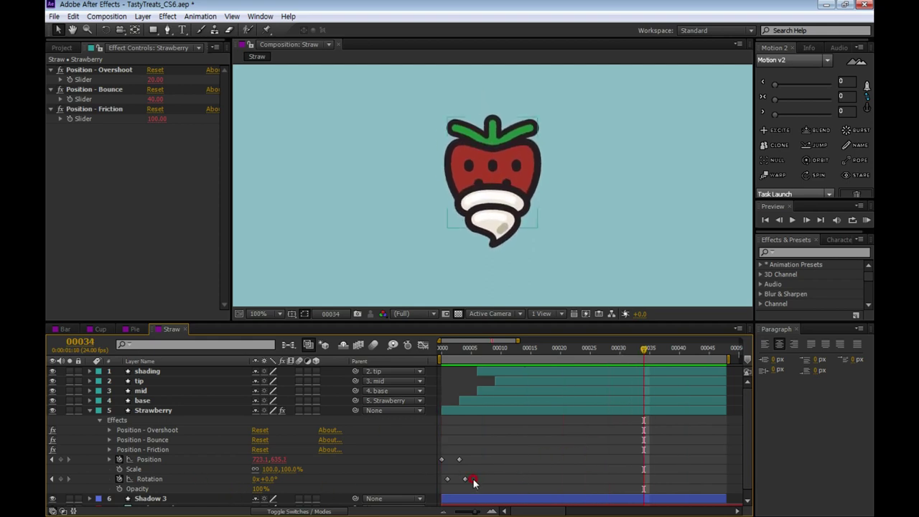
Apply Excite to the Strawberry's second Rotation keyframe with Friction 100 and preview it.
left_click(466, 479)
left_click(779, 131)
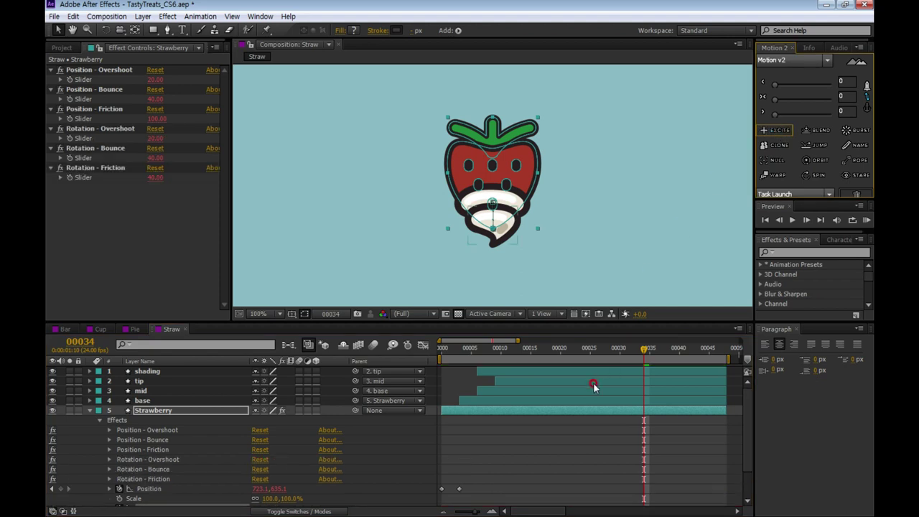
left_click(155, 176)
type("1")
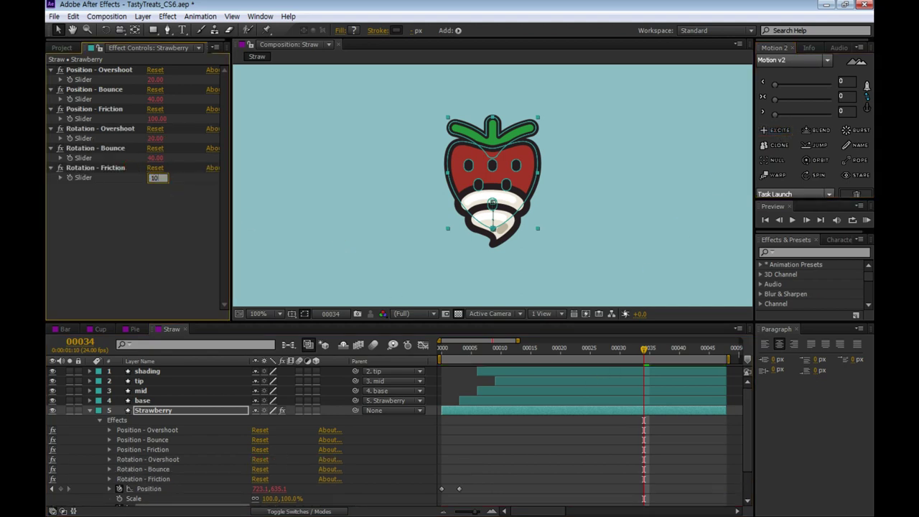
type("0")
key("Return")
left_click(562, 442)
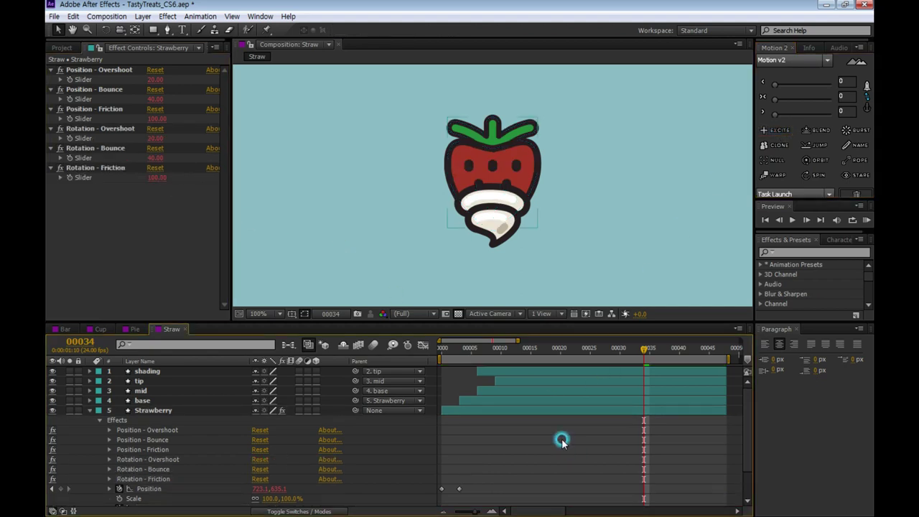
key("space")
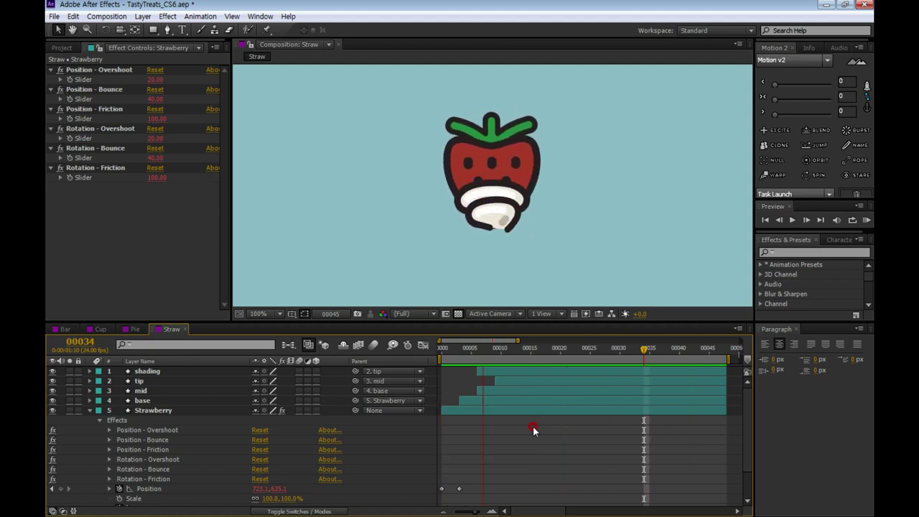
key("space")
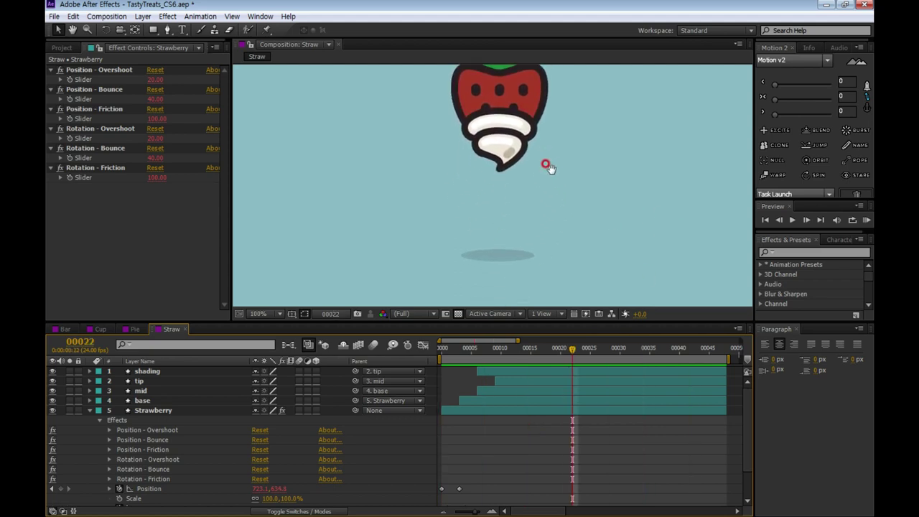
Apply Excite to the Shadow 3 Scale keyframe with Scale - Friction 100.
left_click(155, 411)
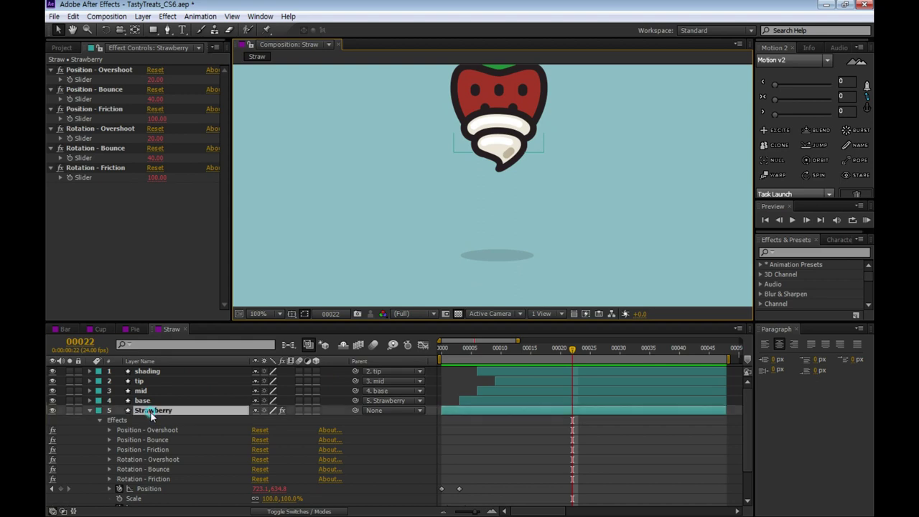
scroll(159, 433, "down", 2)
left_click(150, 490)
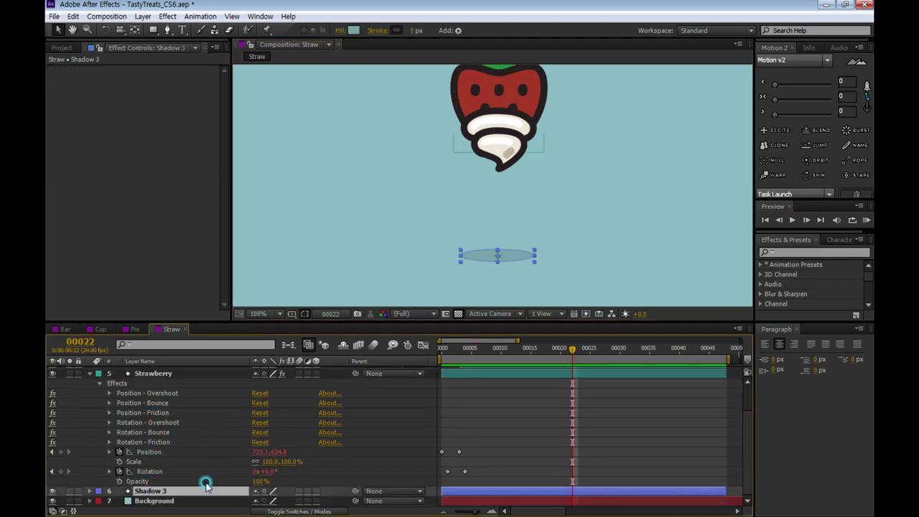
key("s")
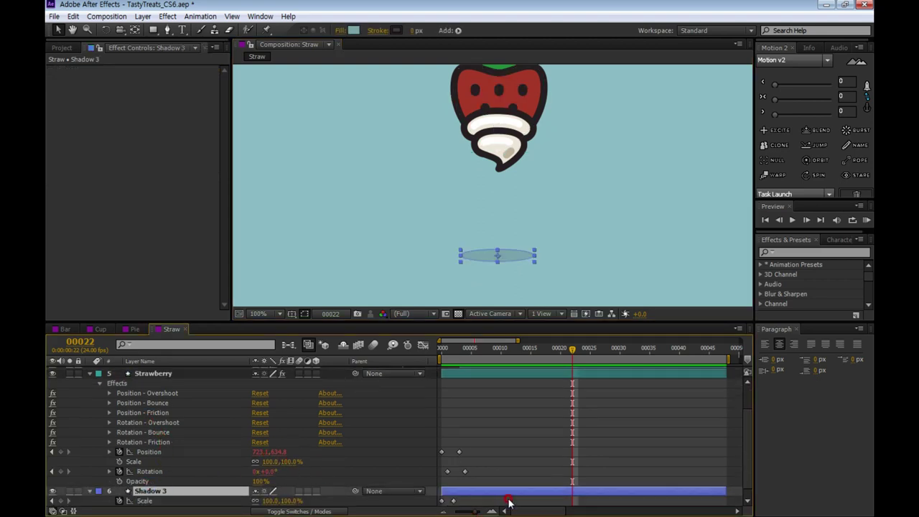
left_click(455, 503)
left_click(776, 130)
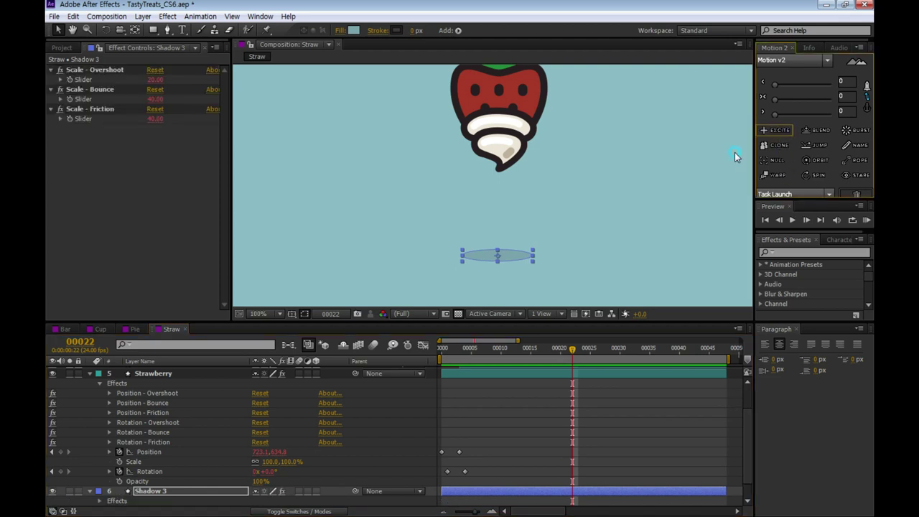
left_click(155, 119)
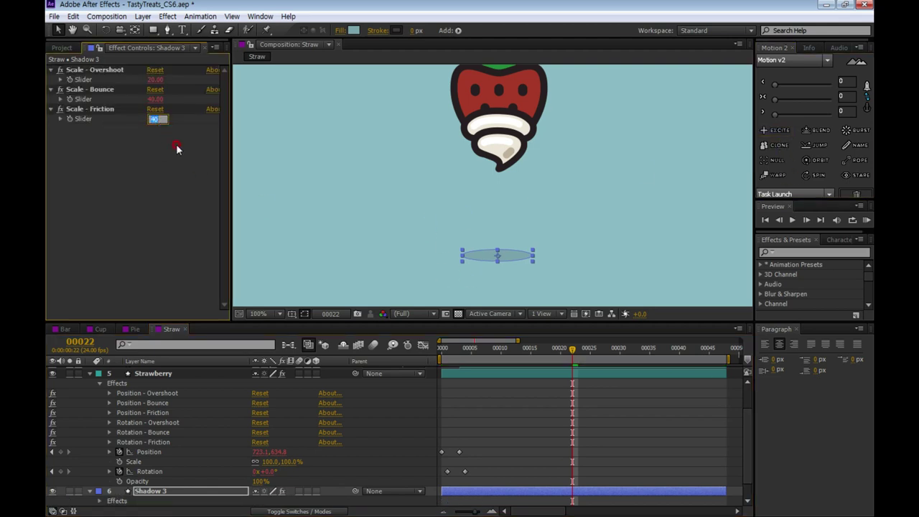
type("10")
key("Return")
Preview the whole Straw animation, then return to the Bar comp.
left_click(508, 399)
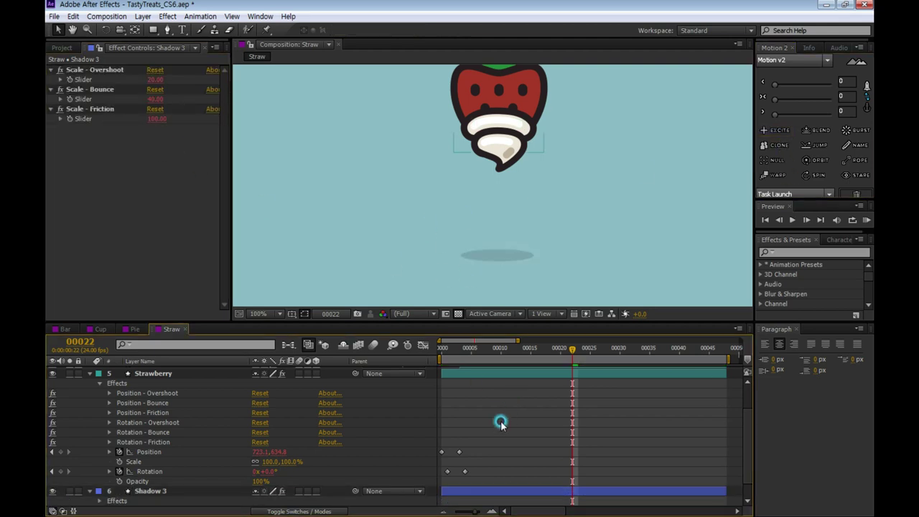
scroll(563, 198, "down", 2)
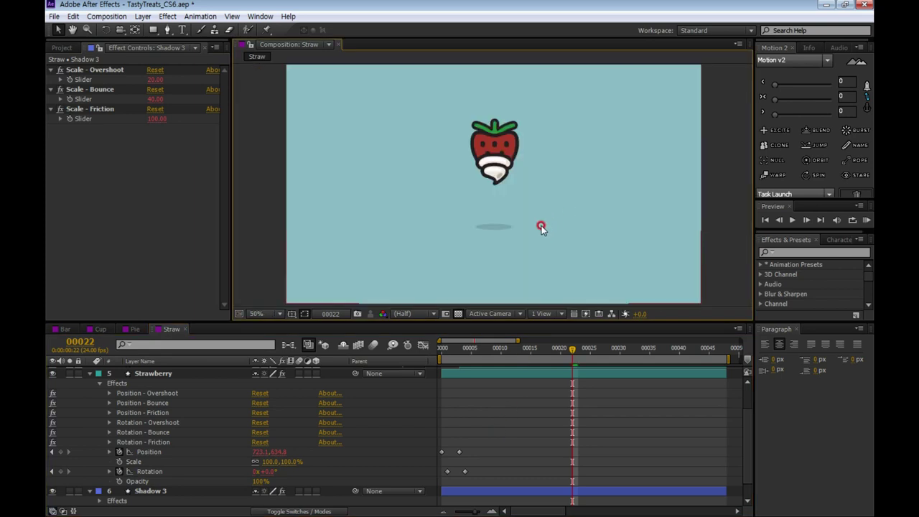
key("space")
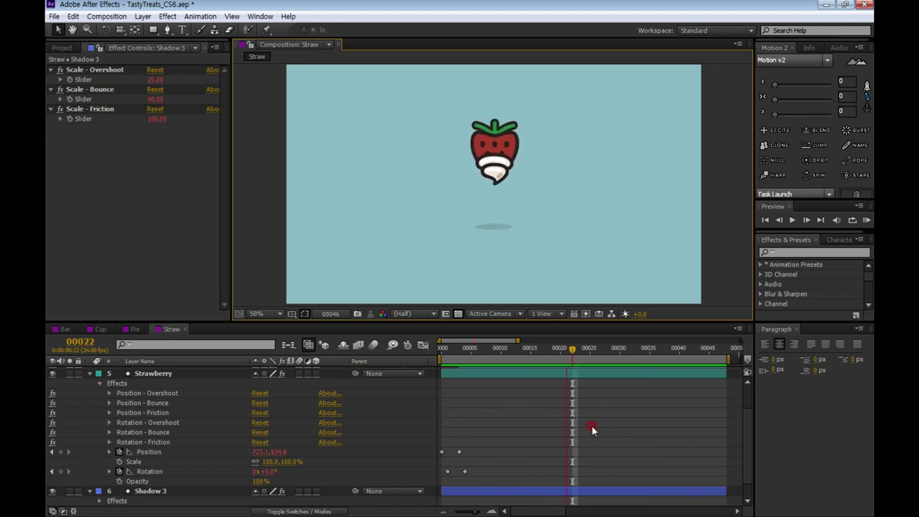
key("space")
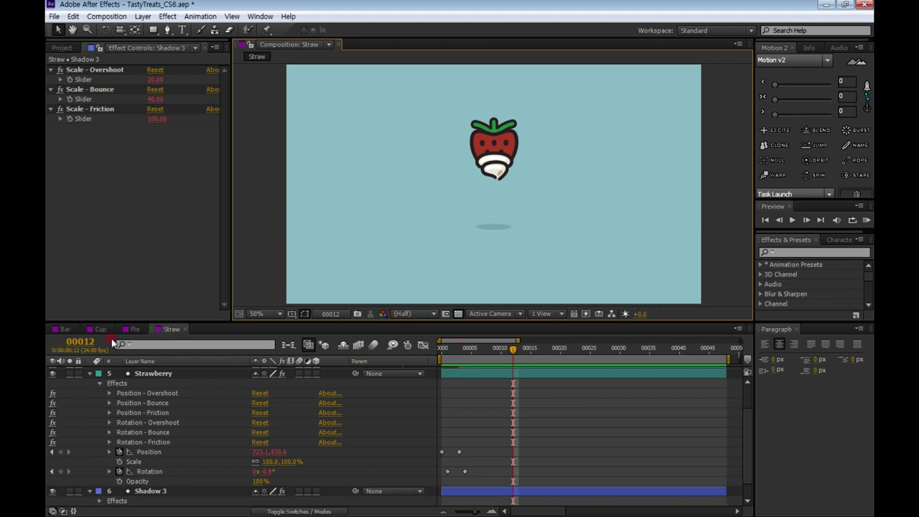
left_click(63, 329)
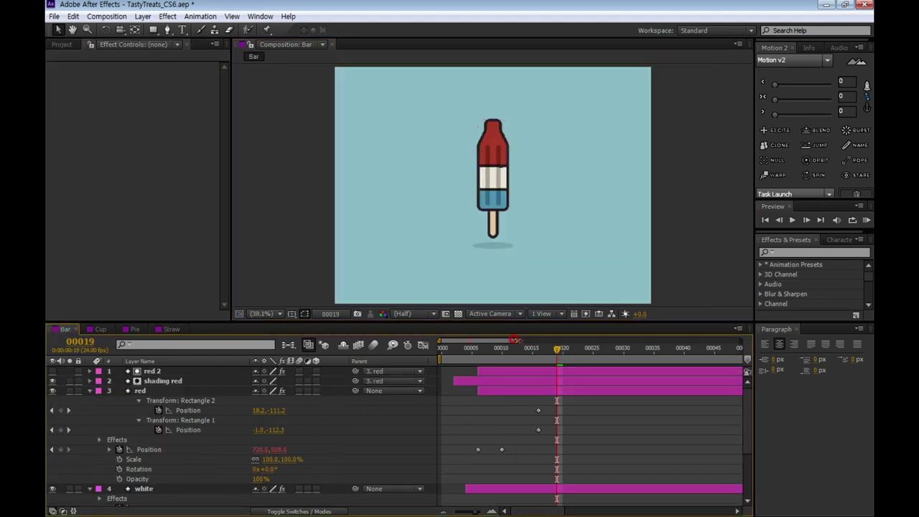
End the Bar work area at frame 50 and trim the Bar comp to it.
left_click_drag(514, 339, 618, 338)
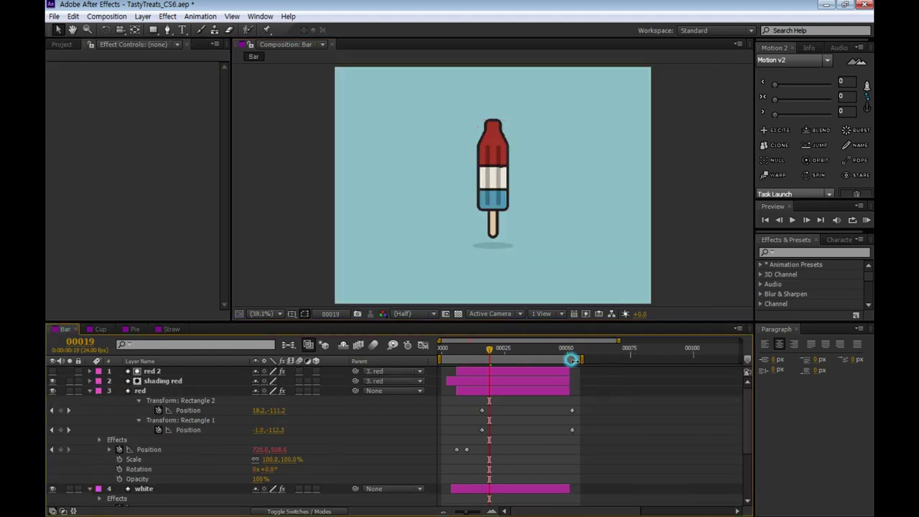
left_click_drag(578, 356, 571, 356)
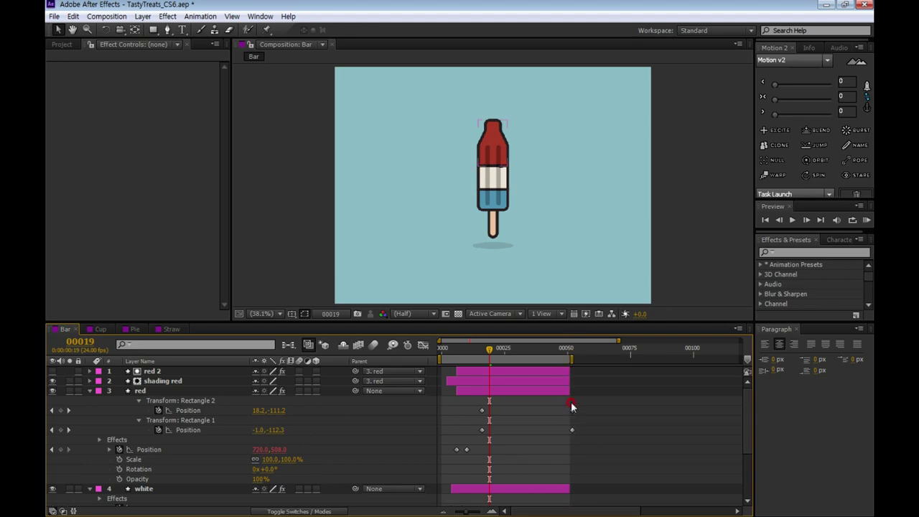
left_click(506, 358)
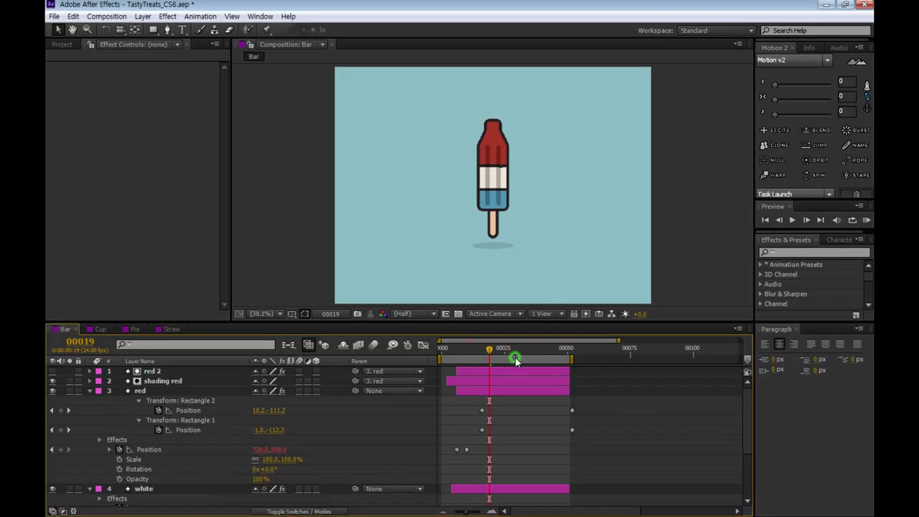
right_click(515, 359)
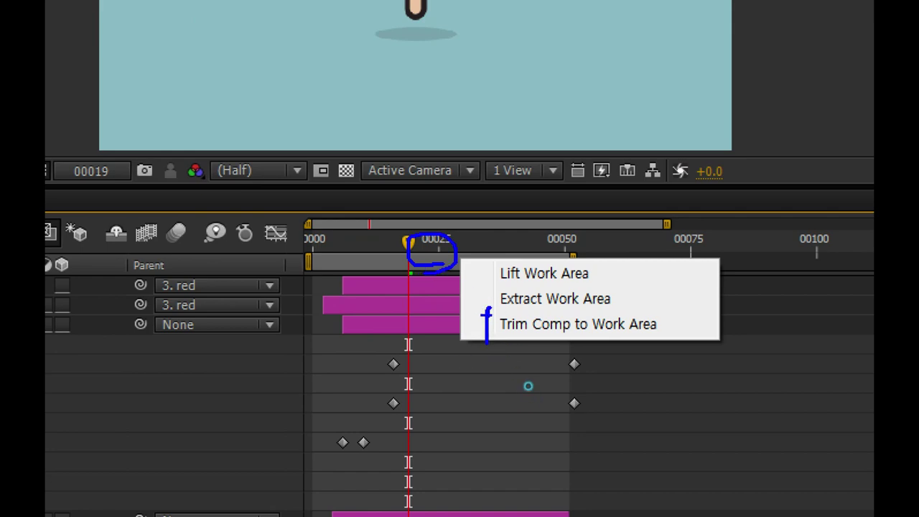
left_click(518, 399)
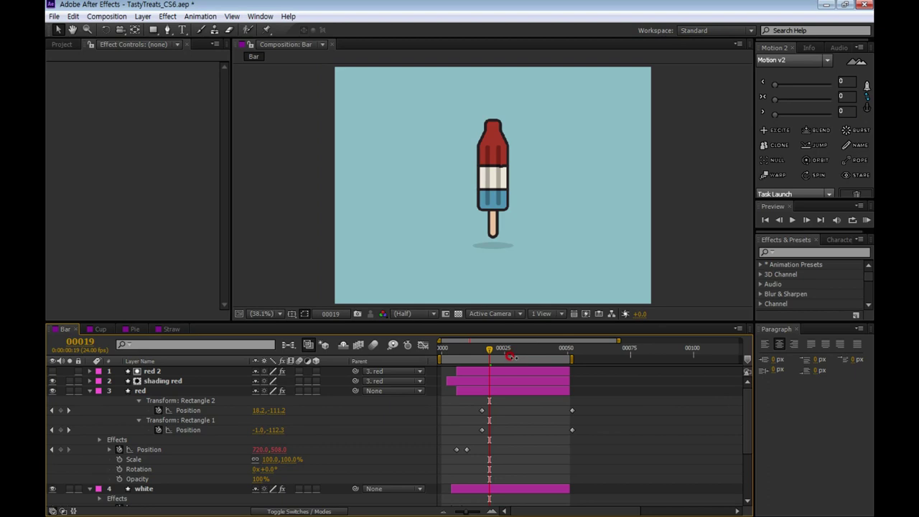
right_click(511, 355)
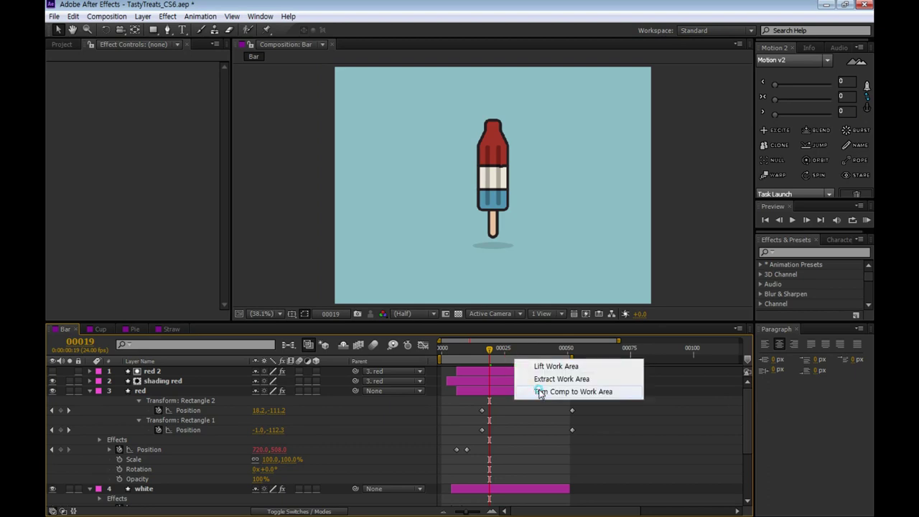
left_click(654, 399)
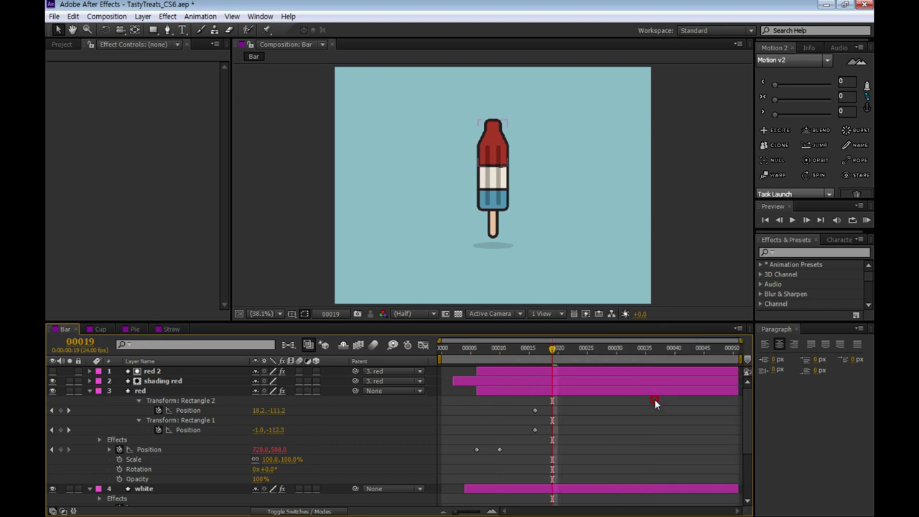
Trim the Cup, Pie and Straw comps to their work areas.
left_click(100, 329)
mouse_move(742, 340)
left_mouse_down()
mouse_move(563, 340)
mouse_move(534, 354)
left_mouse_up()
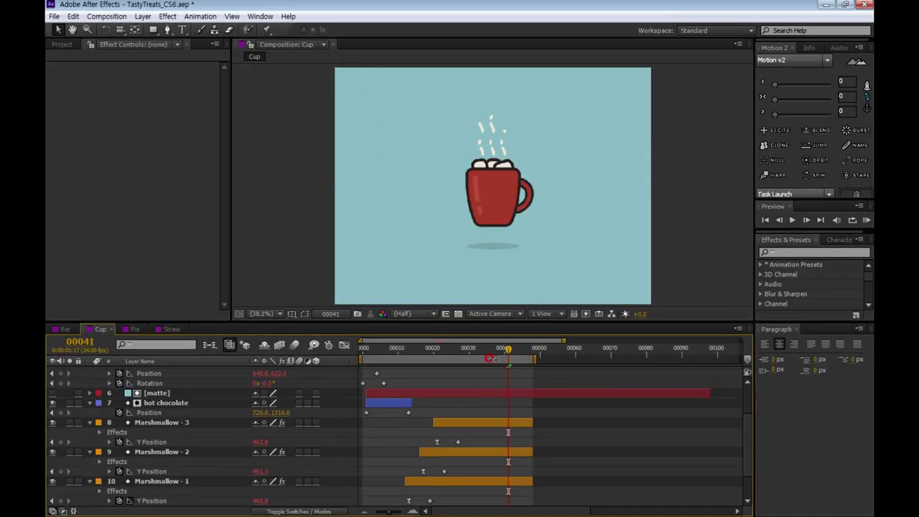
right_click(495, 356)
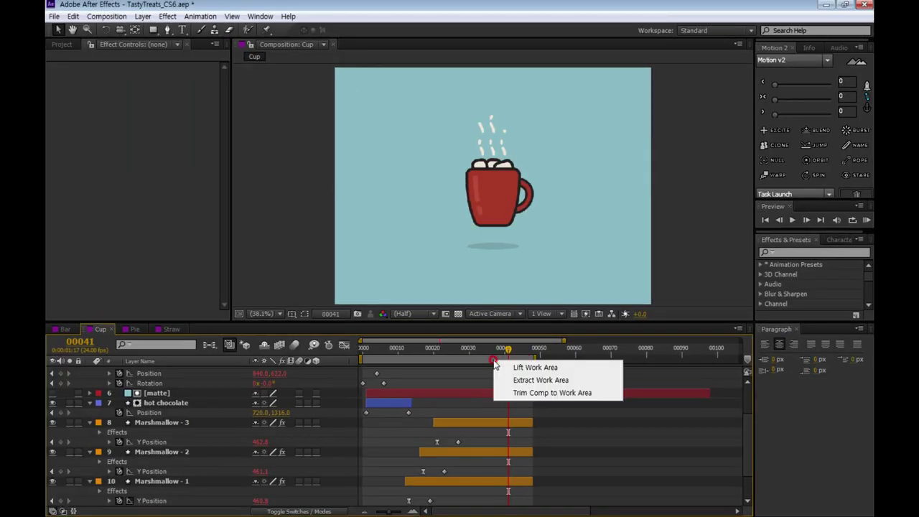
left_click(533, 397)
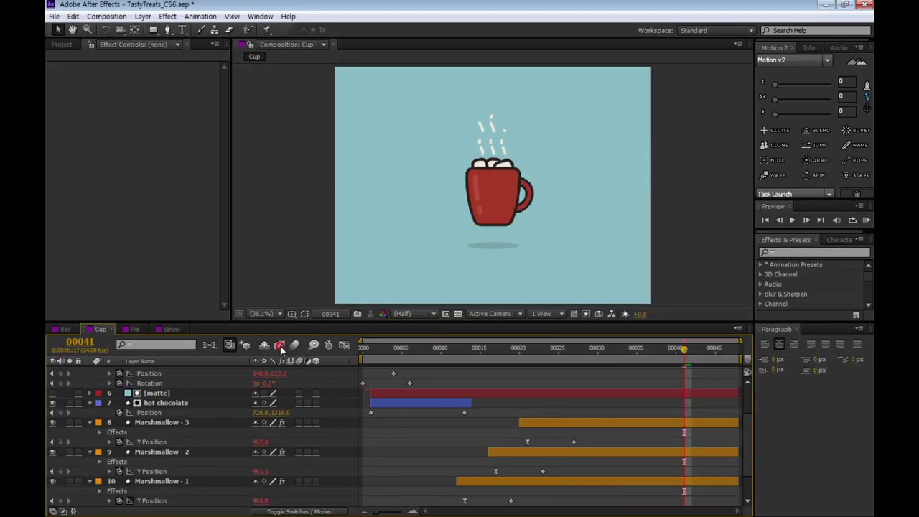
left_click(132, 328)
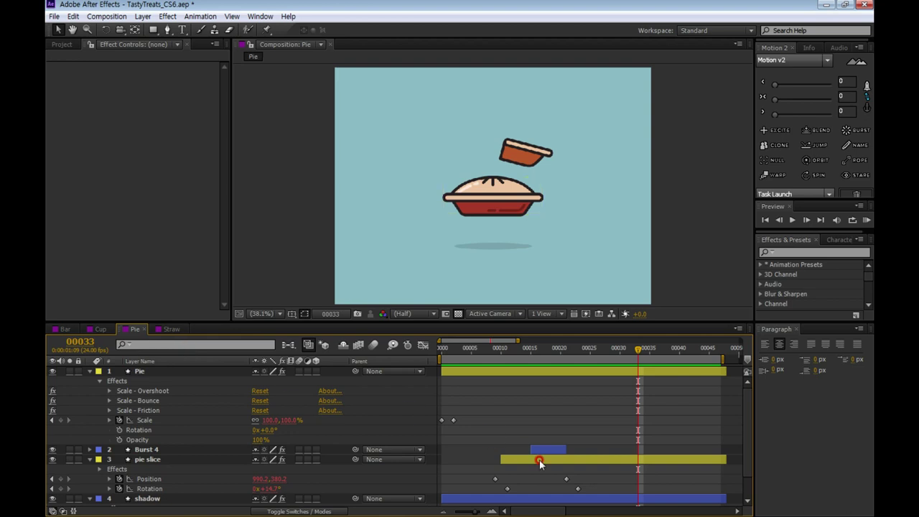
right_click(572, 365)
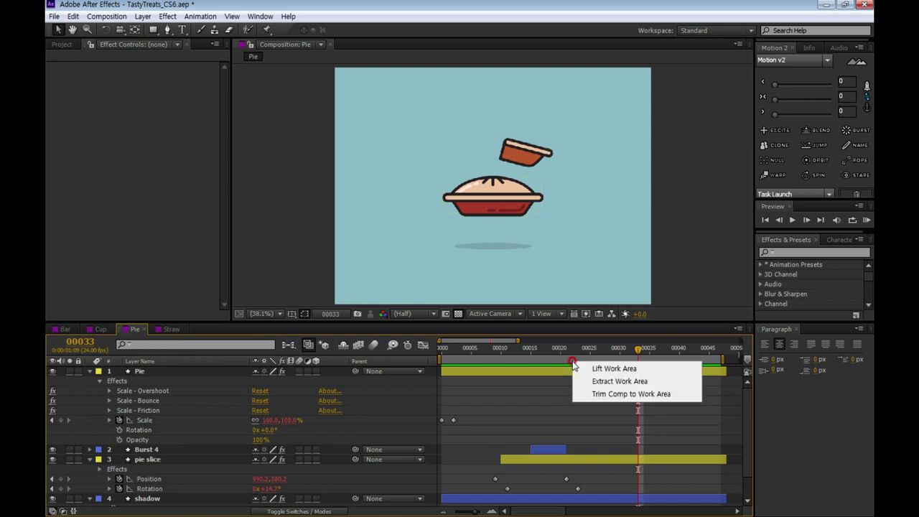
left_click(610, 395)
left_click(469, 391)
left_click(172, 329)
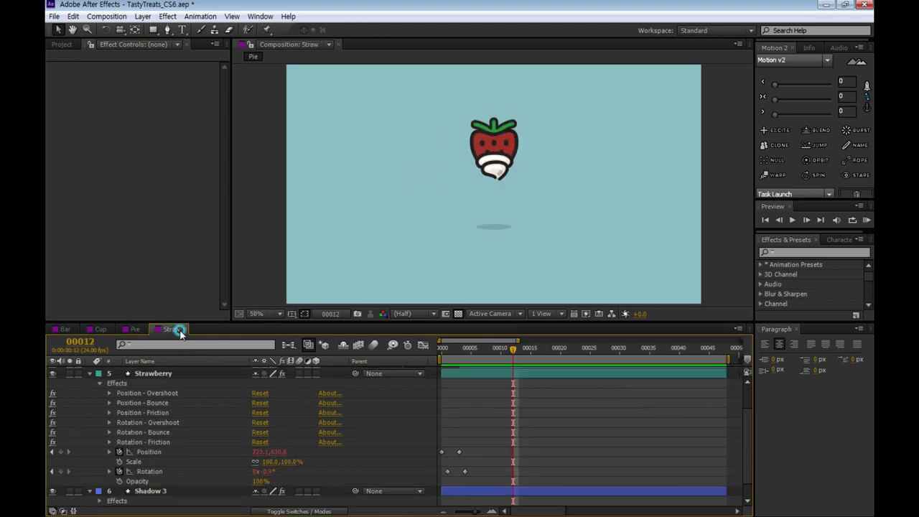
right_click(536, 357)
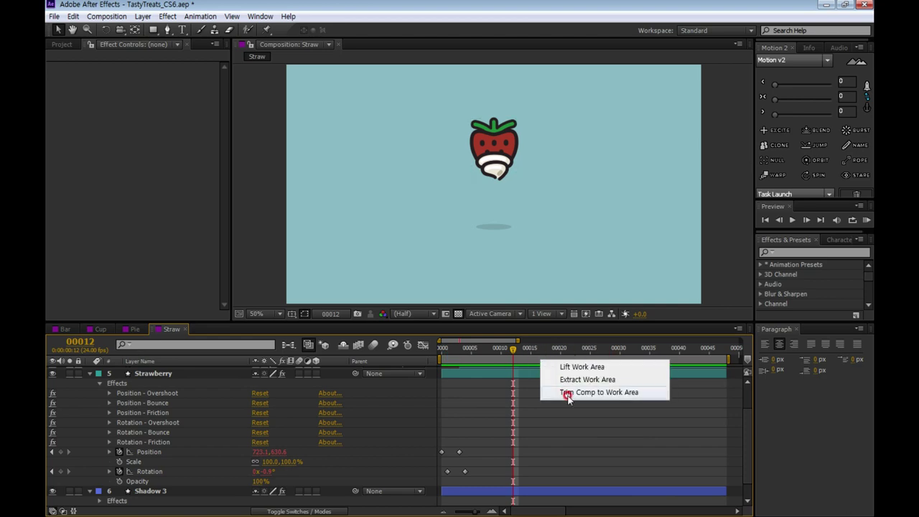
left_click(568, 394)
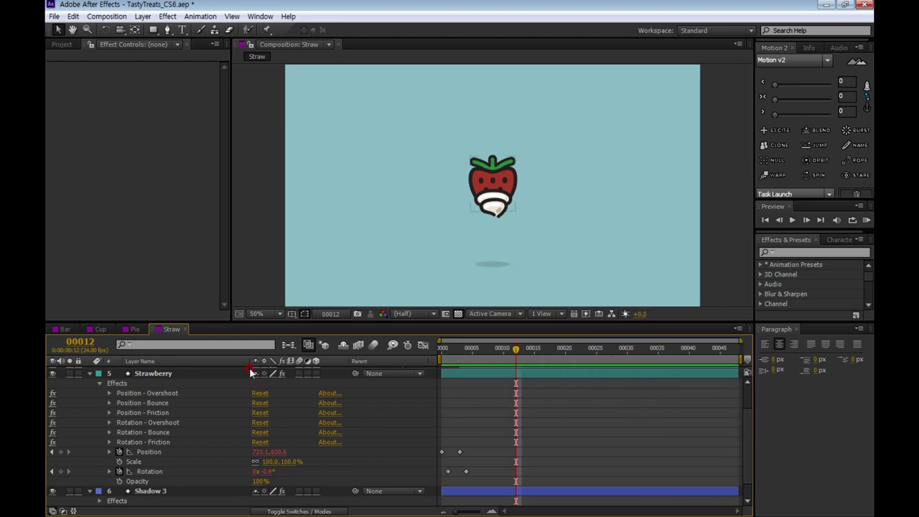
Select the Bar, Cup, Pie and Straw comps in the Project panel and create a new composition from them.
left_click(67, 45)
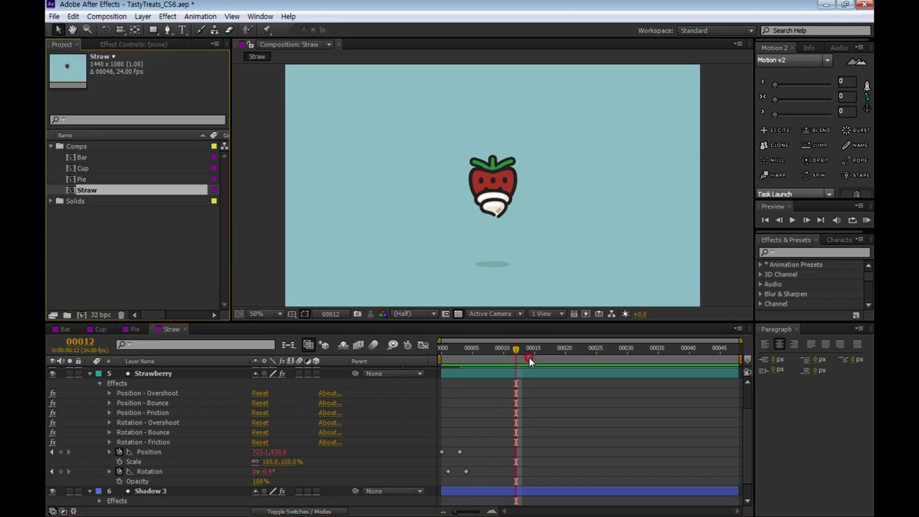
left_click_drag(125, 271, 98, 202)
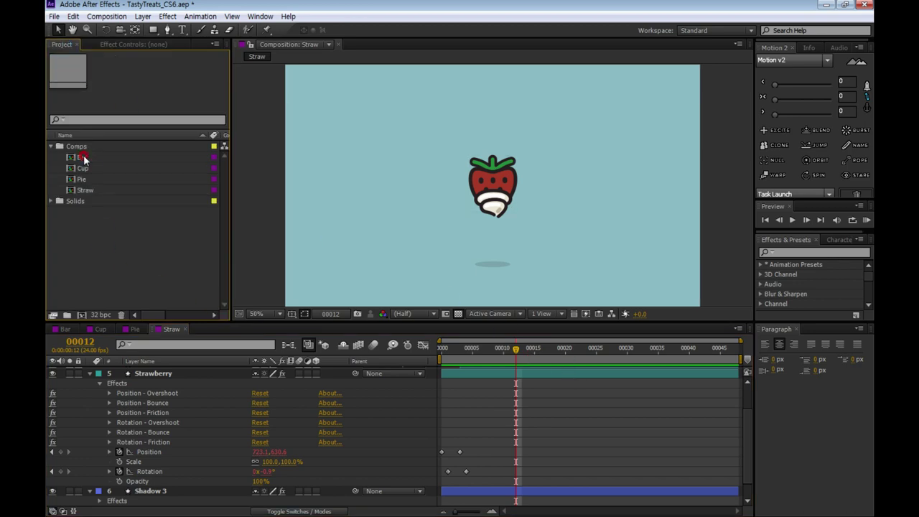
left_click(83, 157)
left_click(83, 168, "ctrl")
left_click(83, 179, "ctrl")
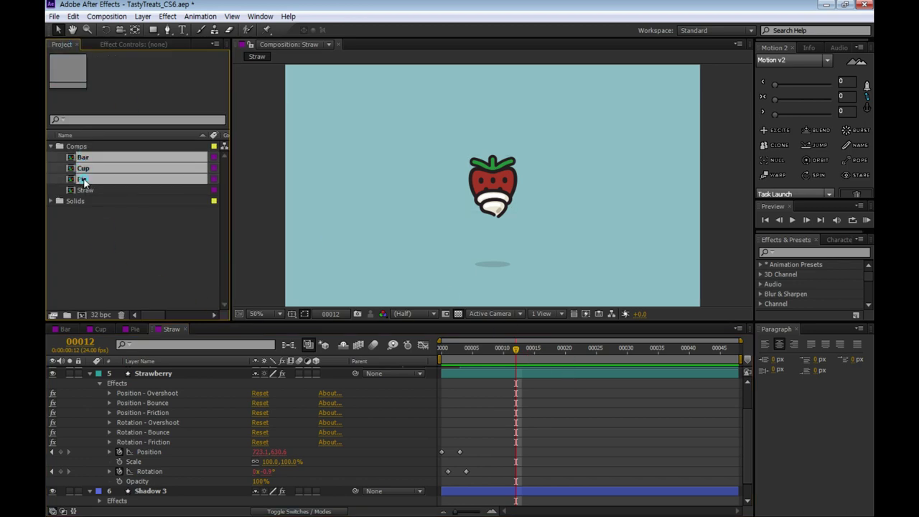
left_click(91, 191, "ctrl")
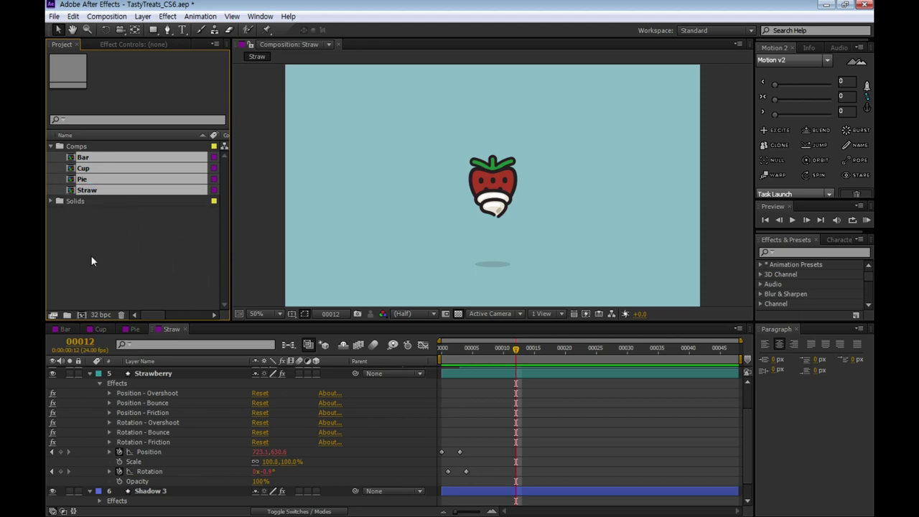
left_click(81, 314)
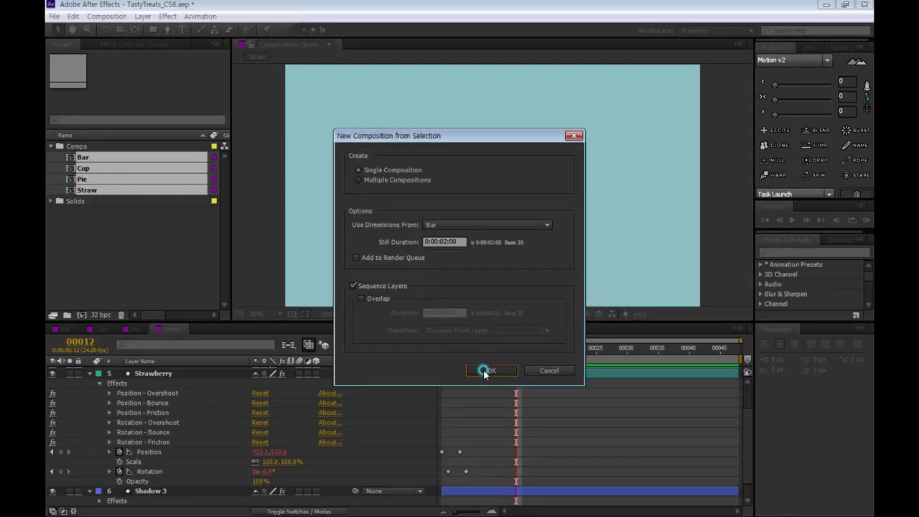
Create Bar 2 as one comp with the four layers sequenced, then preview it.
left_click(487, 370)
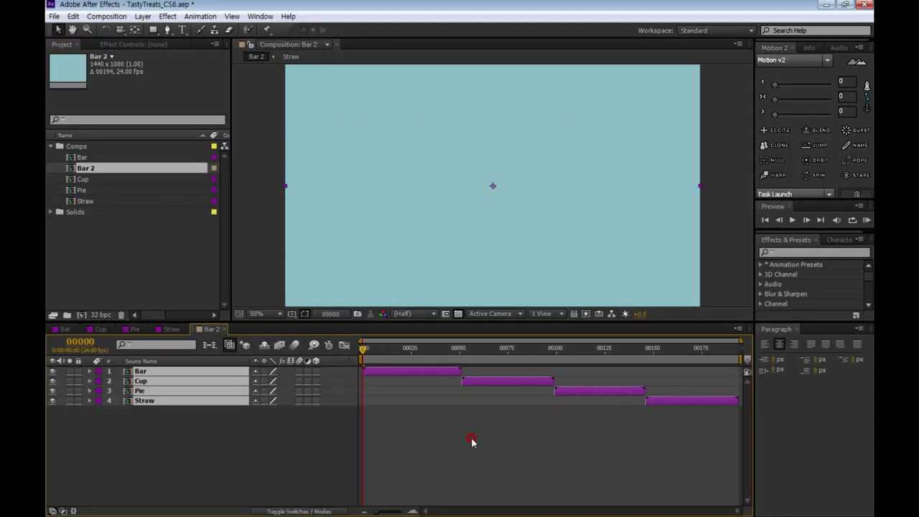
left_click(463, 467)
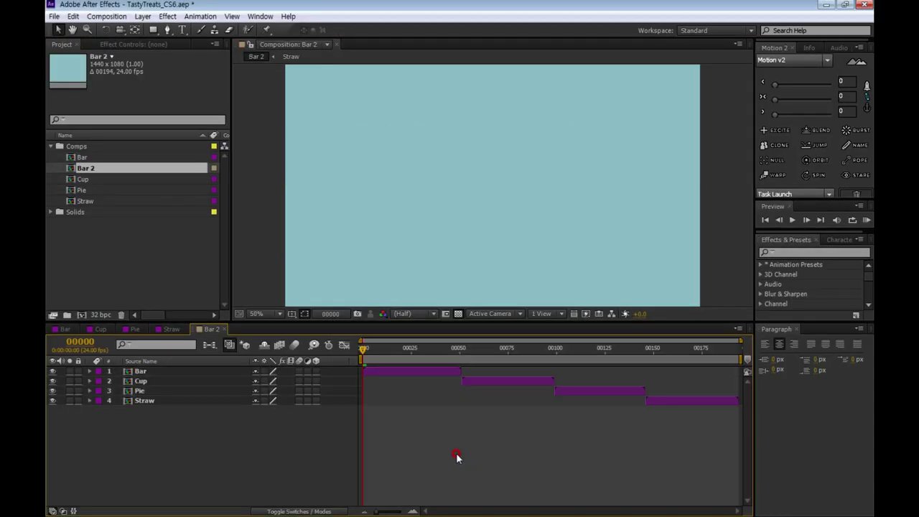
key("space")
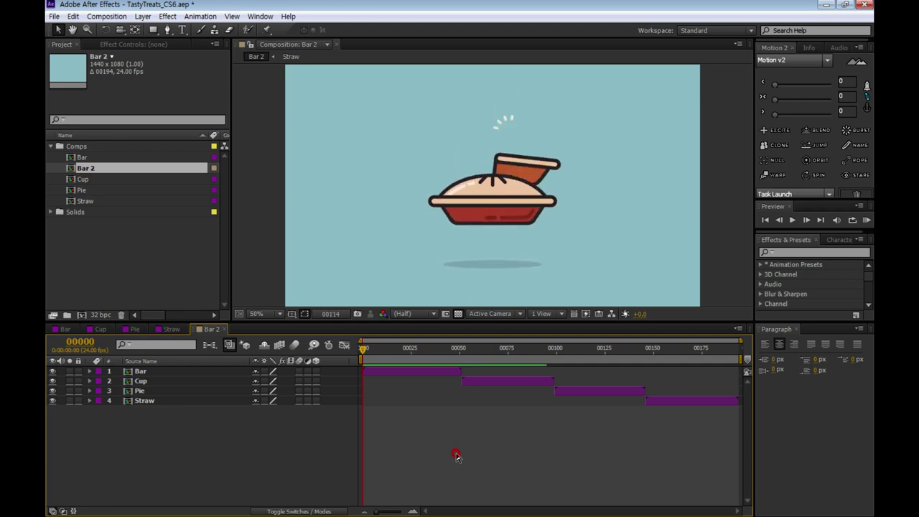